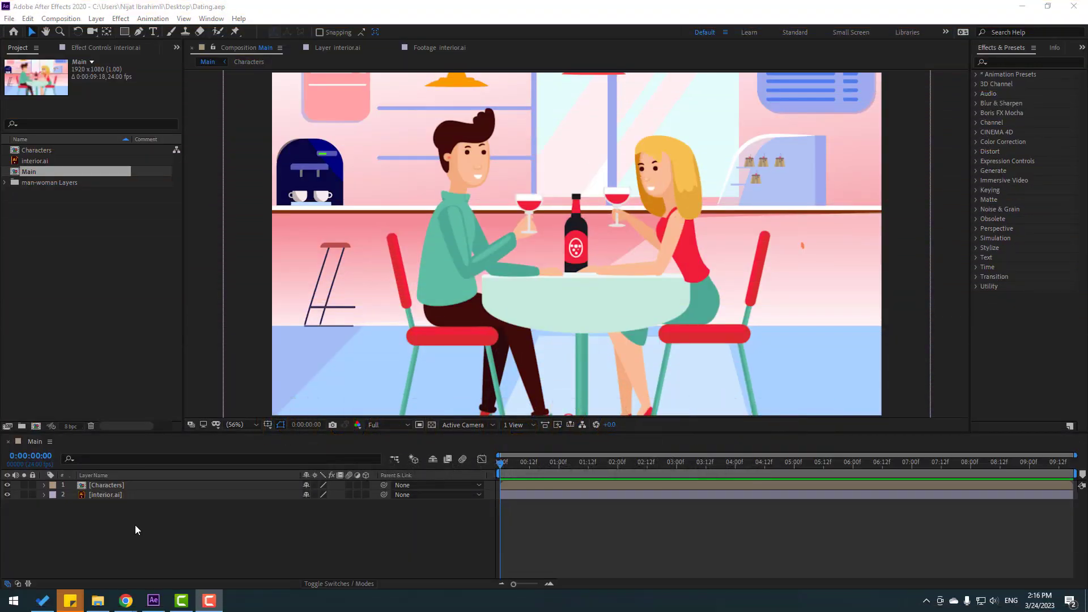
Step: Open the Characters precomp from the Main timeline to show its individual character layers
{"action": "double_click", "coordinate": [107, 486]}
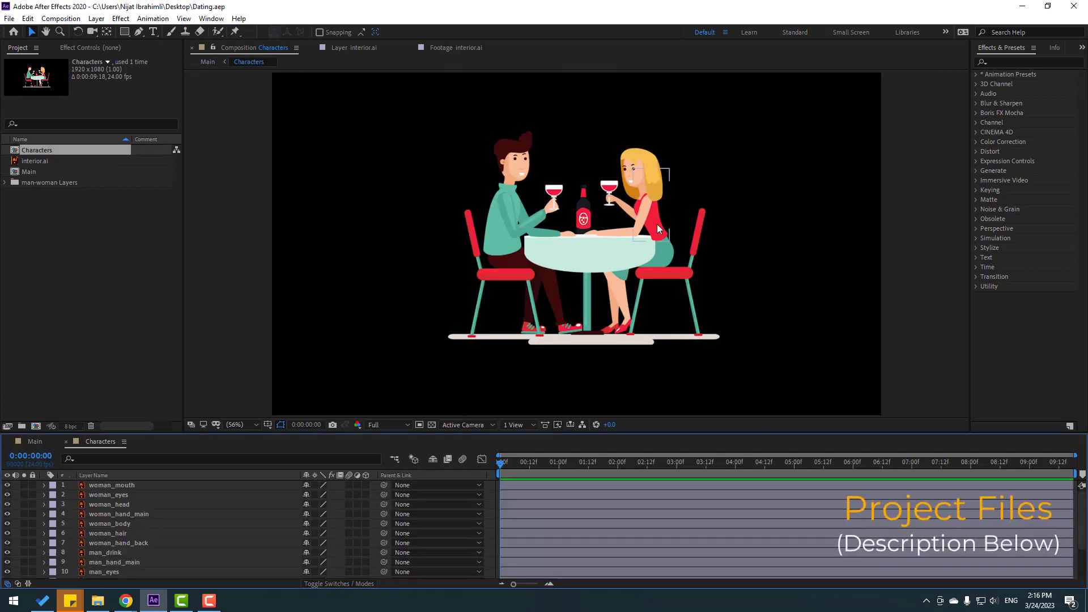
Step: Lock the Table layer after briefly checking its visibility
{"action": "scroll", "coordinate": [153, 510], "scroll_direction": "down", "scroll_amount": 3}
{"action": "left_click", "coordinate": [103, 573]}
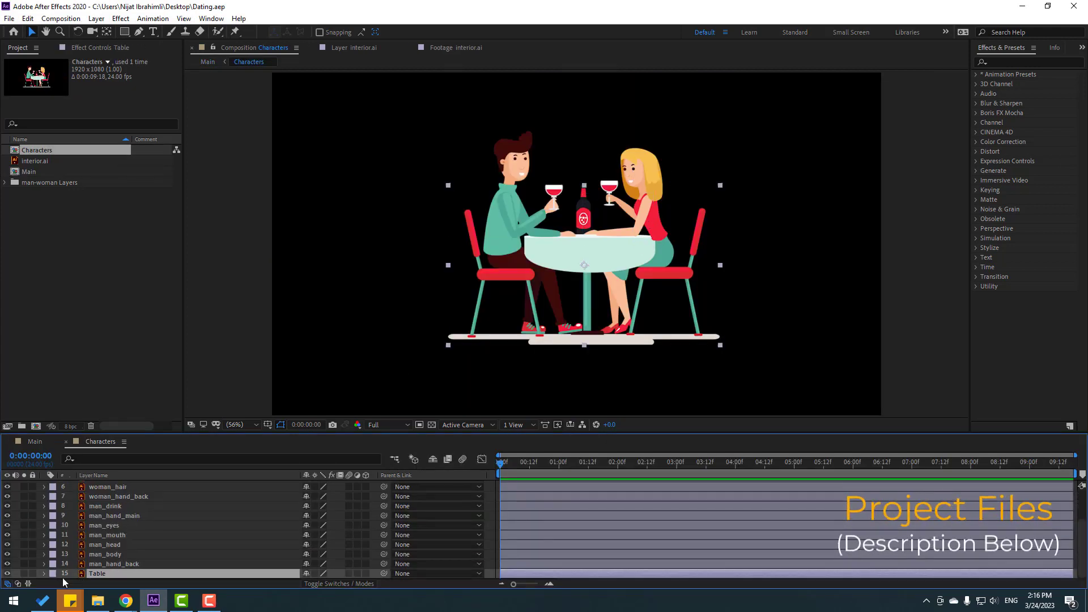
{"action": "left_click", "coordinate": [8, 573]}
{"action": "left_click", "coordinate": [8, 573]}
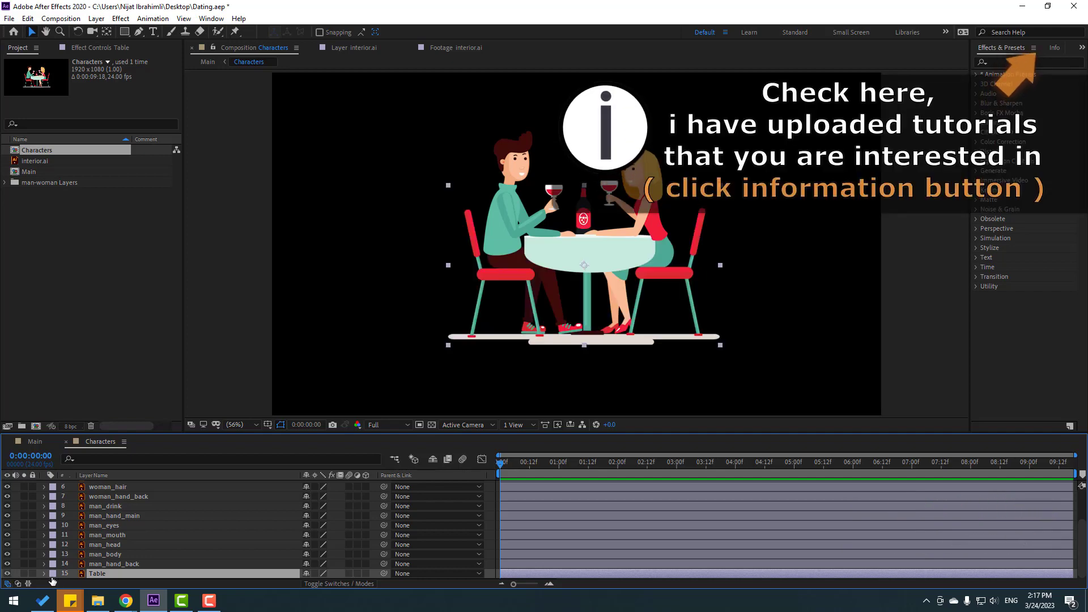
{"action": "left_click", "coordinate": [32, 574]}
{"action": "key", "text": "slash"}
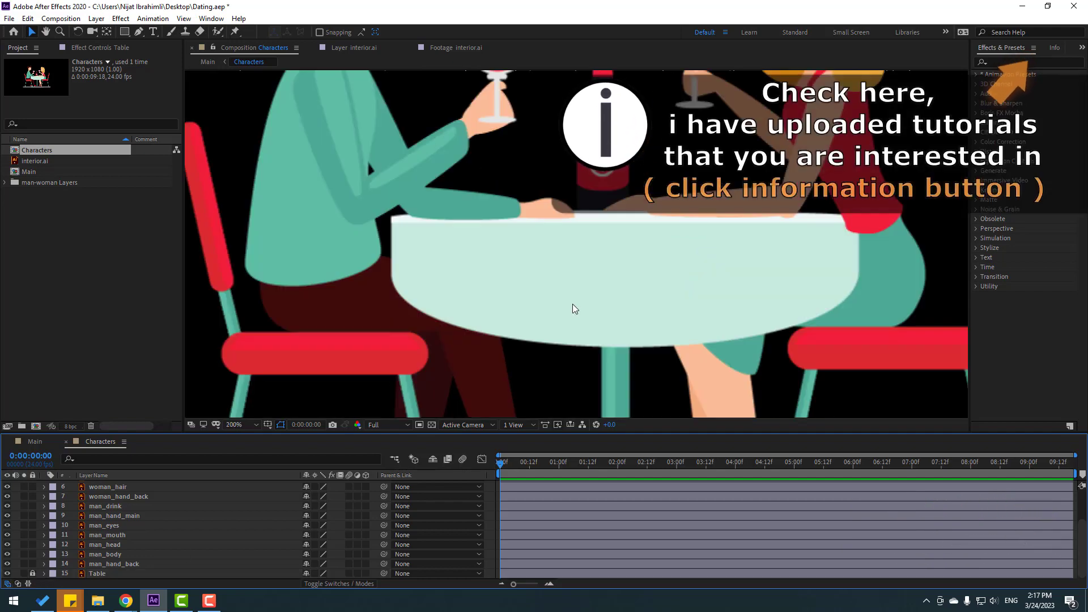
Step: Solo man_hand_main and zoom to 200%, centred on the man's arm
{"action": "left_click", "coordinate": [486, 208]}
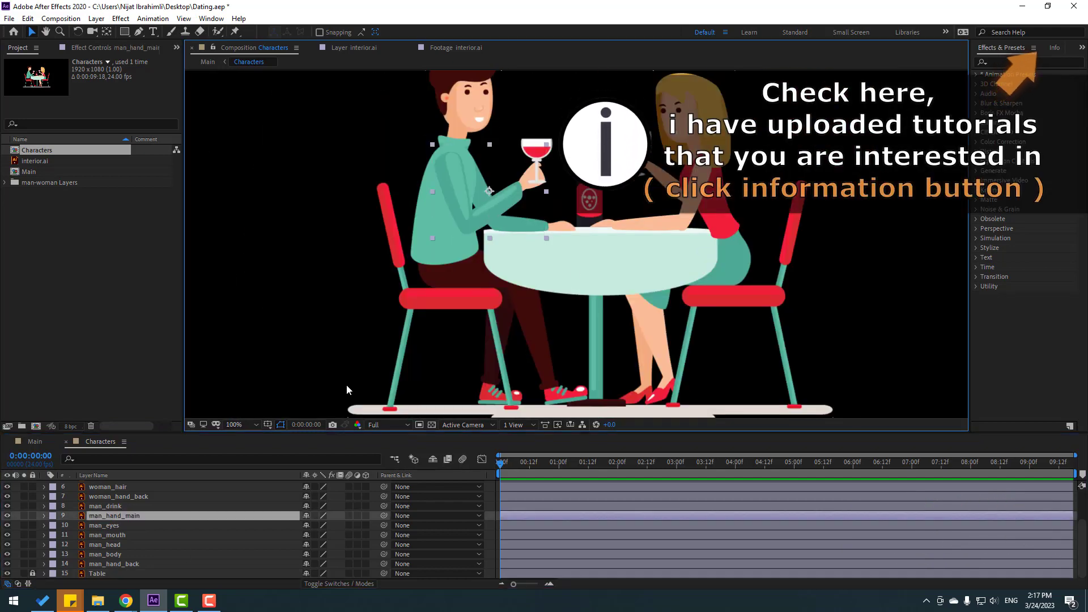
{"action": "scroll", "coordinate": [460, 290], "scroll_direction": "up", "scroll_amount": 1}
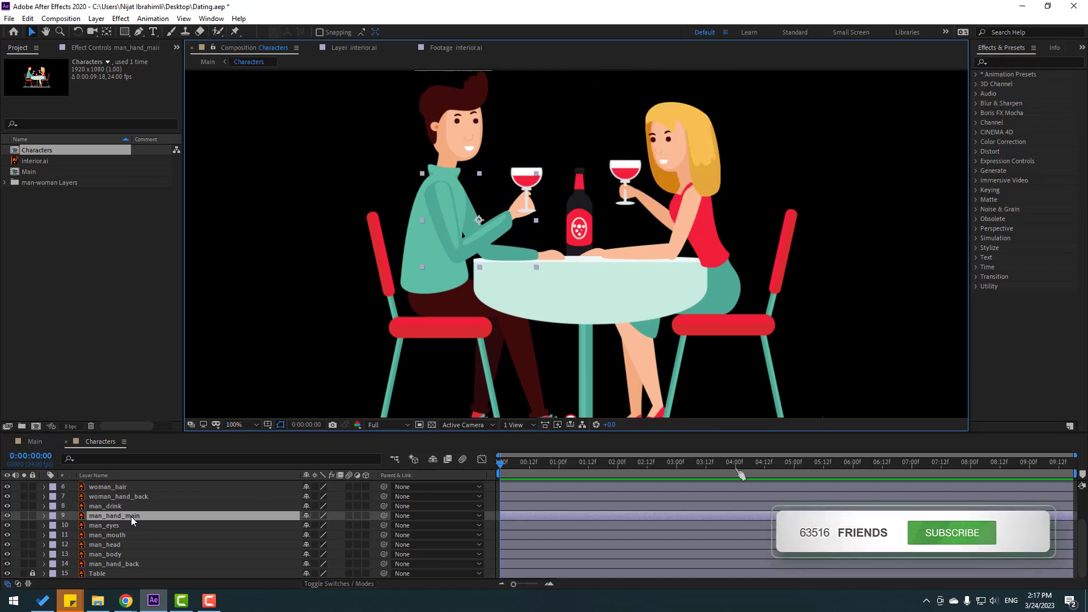
{"action": "left_click", "coordinate": [24, 516]}
{"action": "key", "text": "period"}
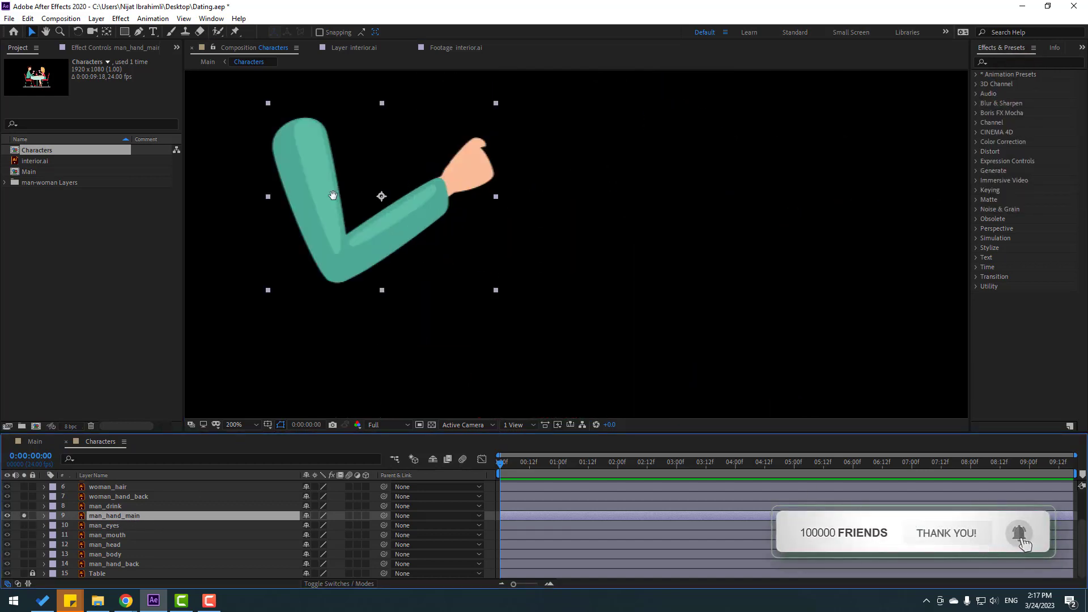
{"action": "left_click_drag", "start_coordinate": [333, 194], "coordinate": [428, 219]}
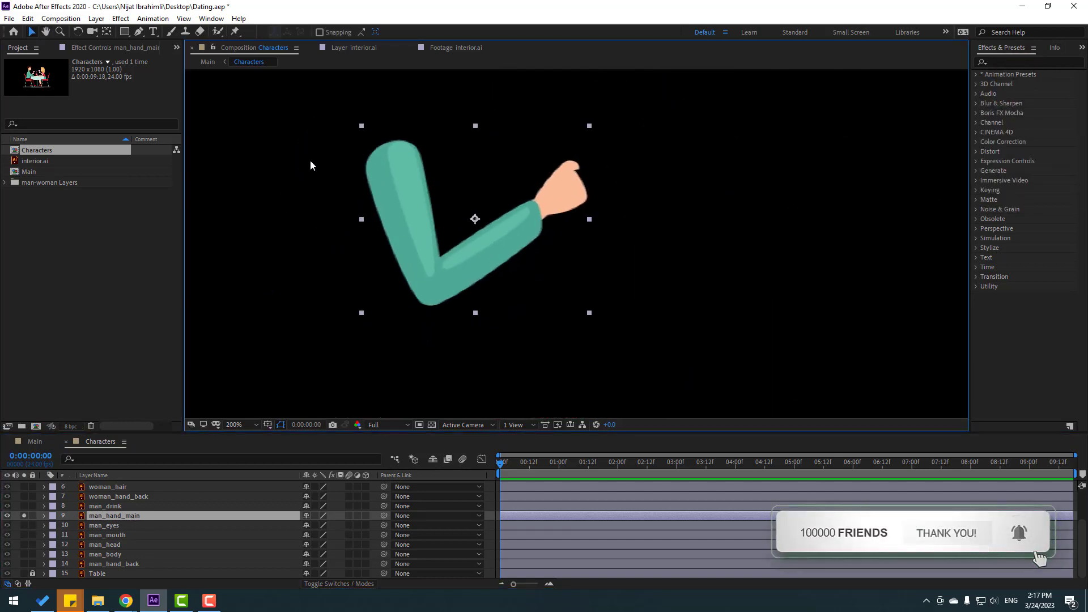
Step: Place Puppet pins at the man's shoulder, elbow and wine hand, then unsolo the arm
{"action": "left_click", "coordinate": [235, 31]}
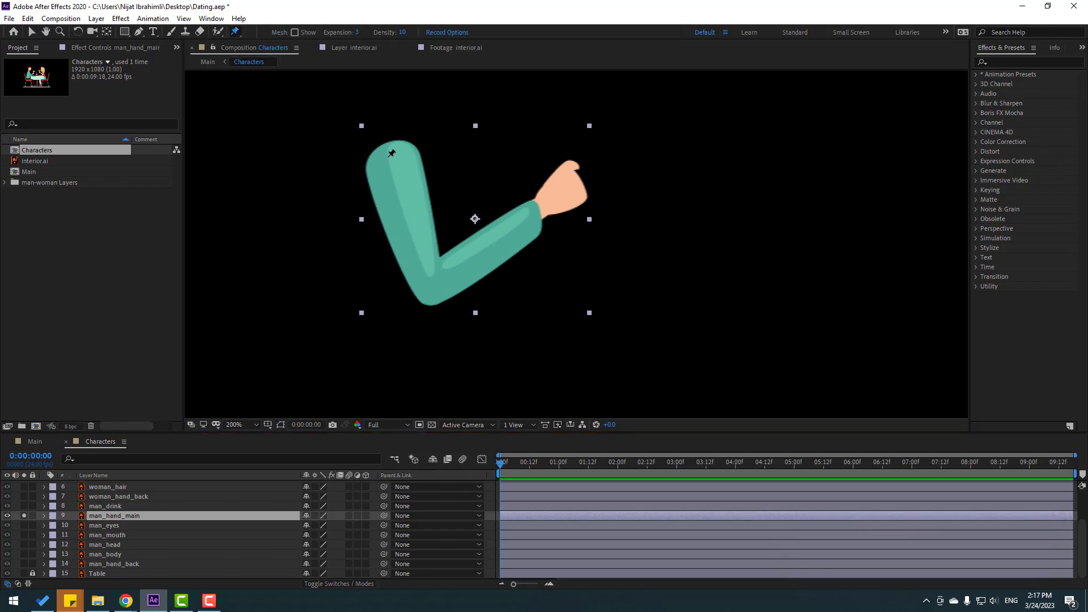
{"action": "left_click", "coordinate": [387, 156]}
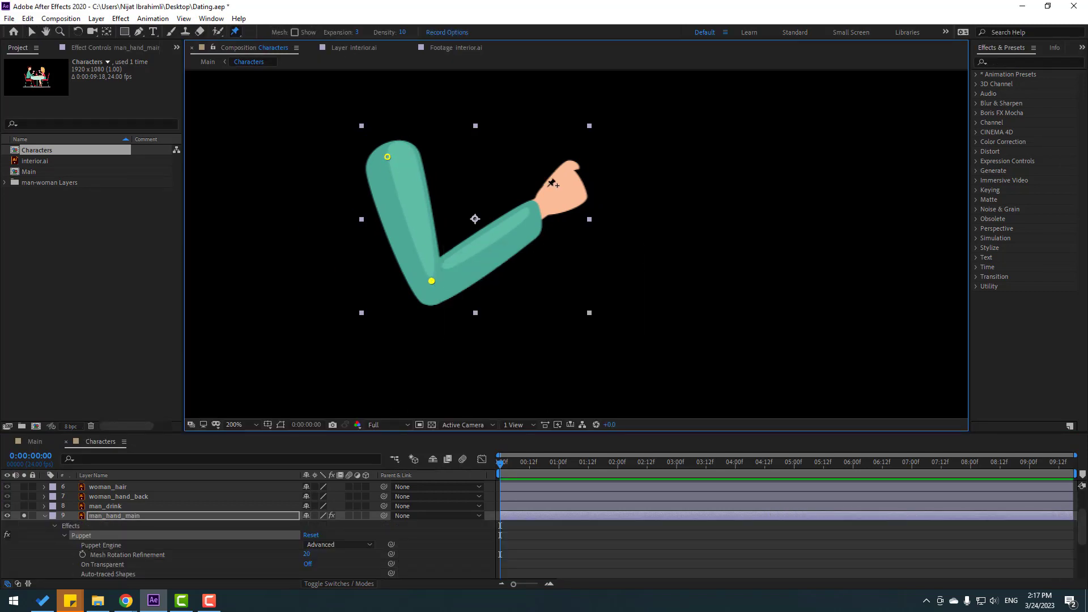
{"action": "left_click", "coordinate": [32, 33]}
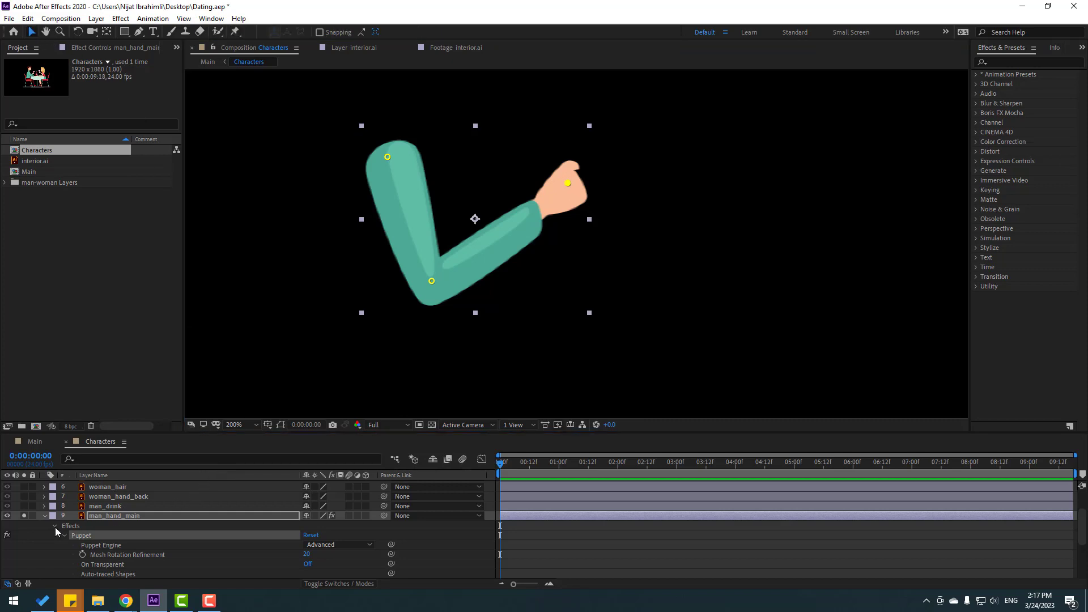
{"action": "left_click", "coordinate": [23, 516]}
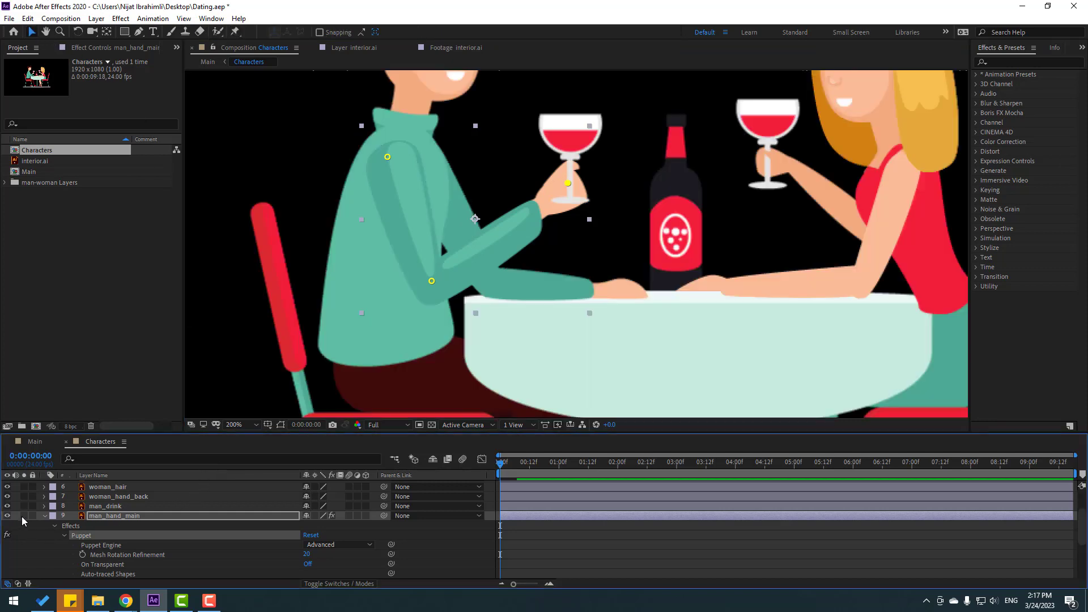
{"action": "left_click", "coordinate": [569, 184]}
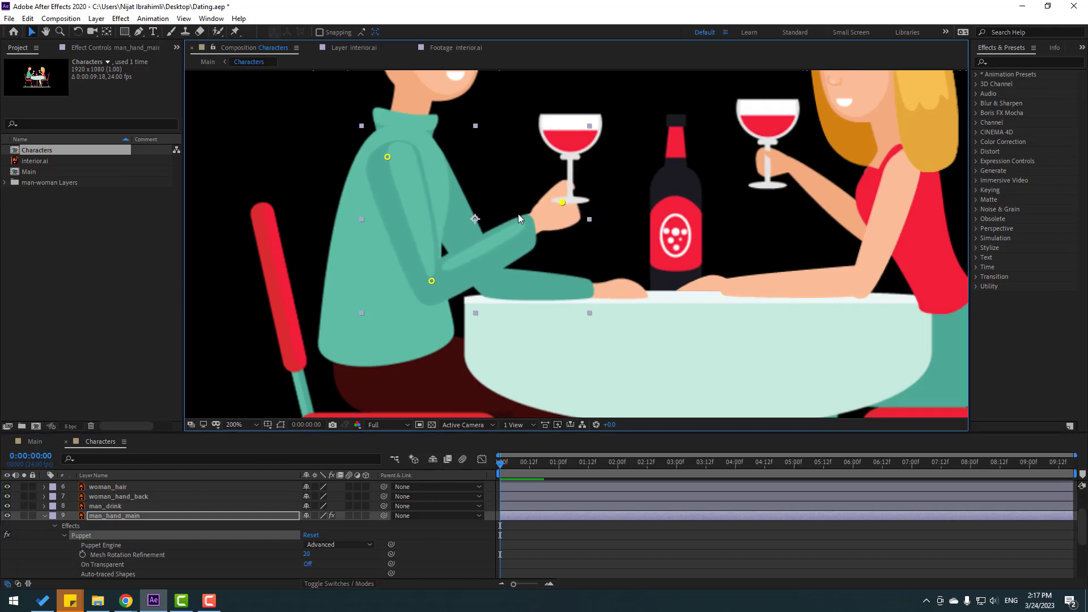
{"action": "left_click", "coordinate": [51, 556]}
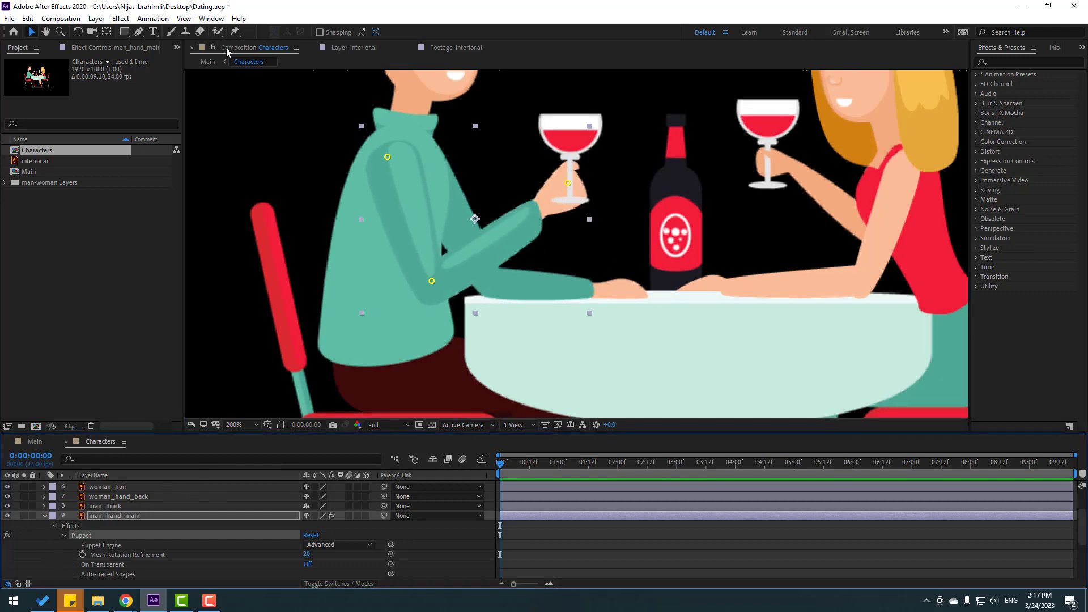
Step: Launch Duik Angela.jsx from the Window menu and run Add Pins under Links and constraints
{"action": "left_click", "coordinate": [212, 18]}
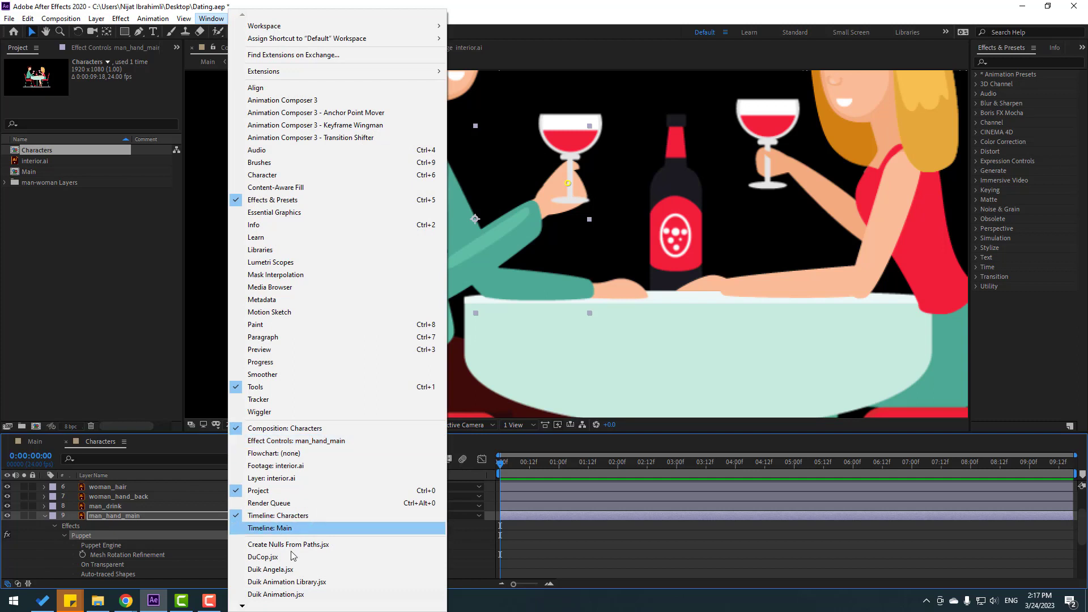
{"action": "left_click", "coordinate": [281, 571]}
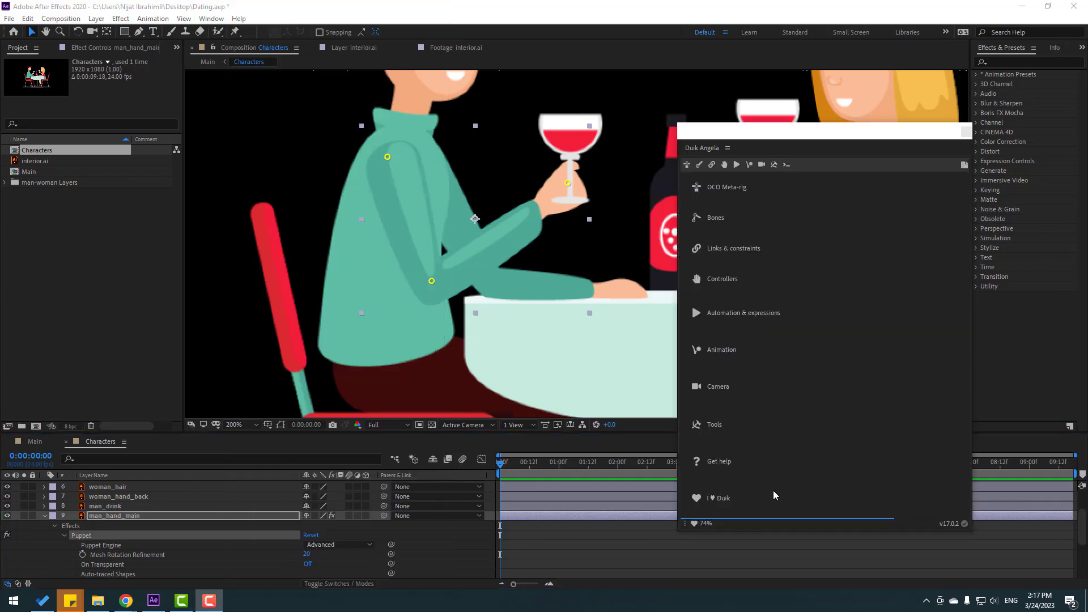
{"action": "left_click", "coordinate": [713, 170]}
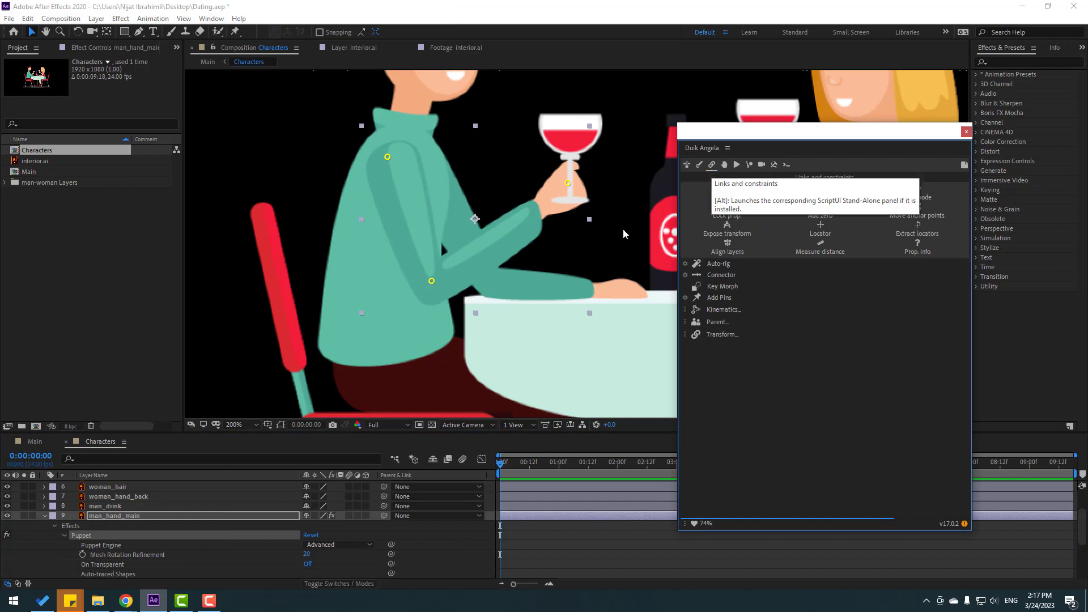
{"action": "left_click", "coordinate": [91, 554]}
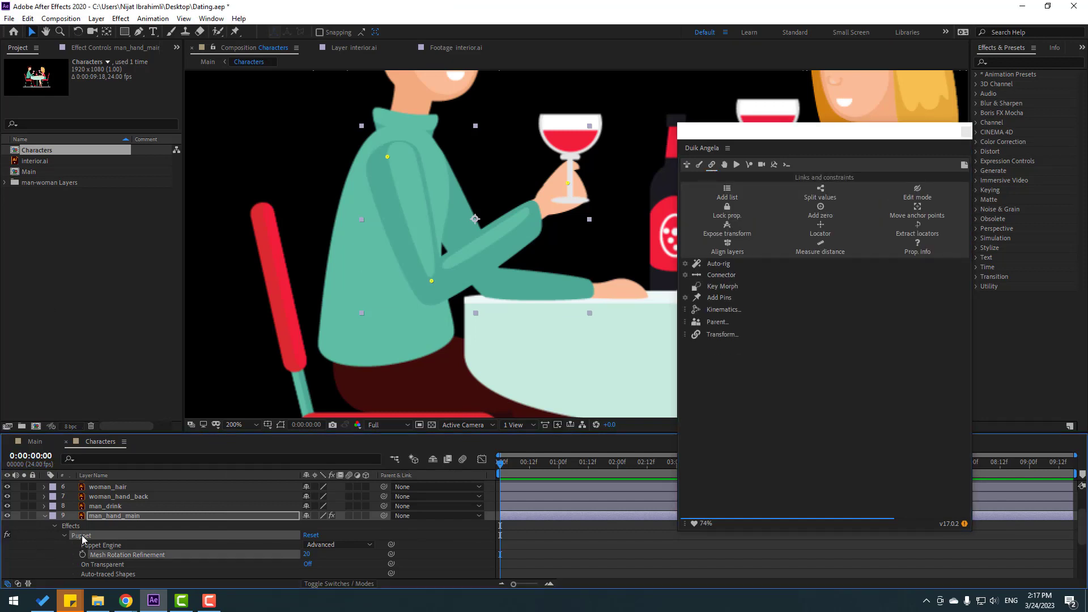
{"action": "left_click", "coordinate": [720, 298]}
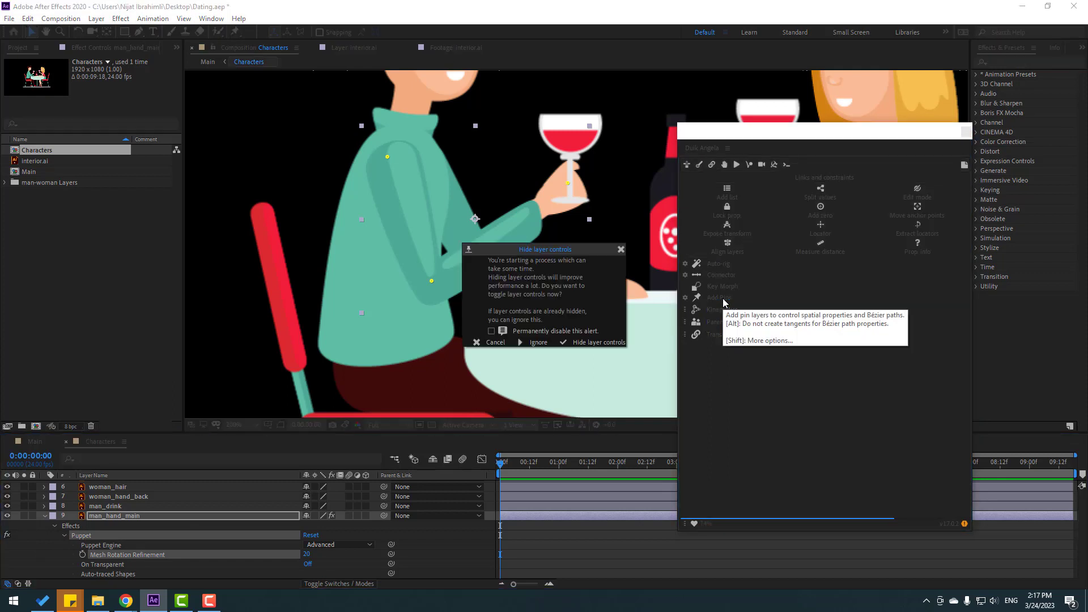
Step: Ignore the hide-layer-controls alert to create the pin controller layers, then test-move and undo the hand pin
{"action": "left_click", "coordinate": [537, 342]}
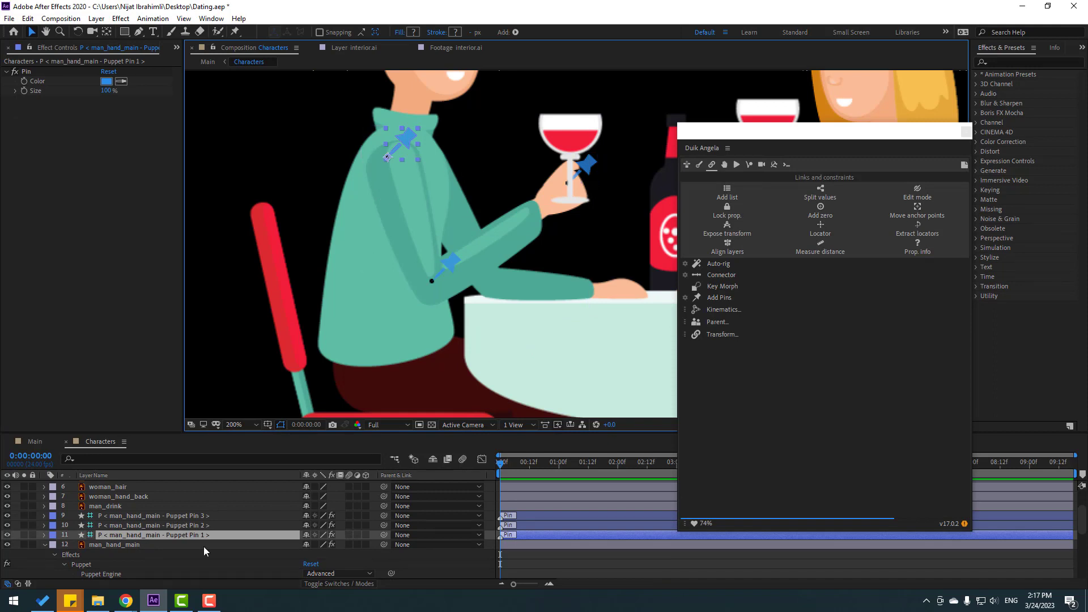
{"action": "left_click_drag", "start_coordinate": [585, 170], "coordinate": [550, 173]}
{"action": "key", "text": "ctrl+z"}
{"action": "scroll", "coordinate": [112, 548], "scroll_direction": "down", "scroll_amount": 2}
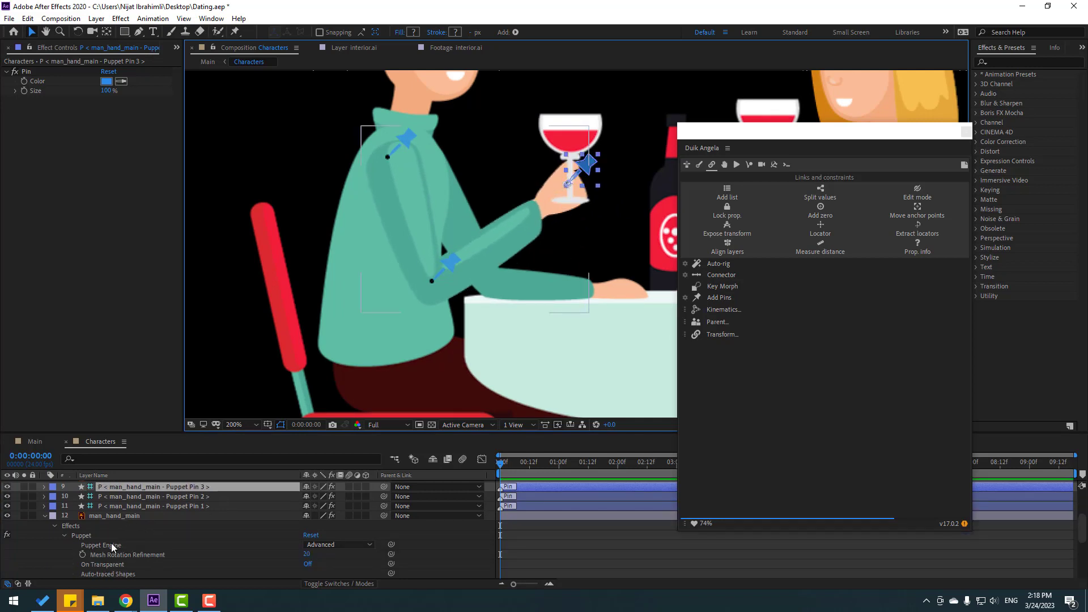
{"action": "left_click", "coordinate": [45, 516]}
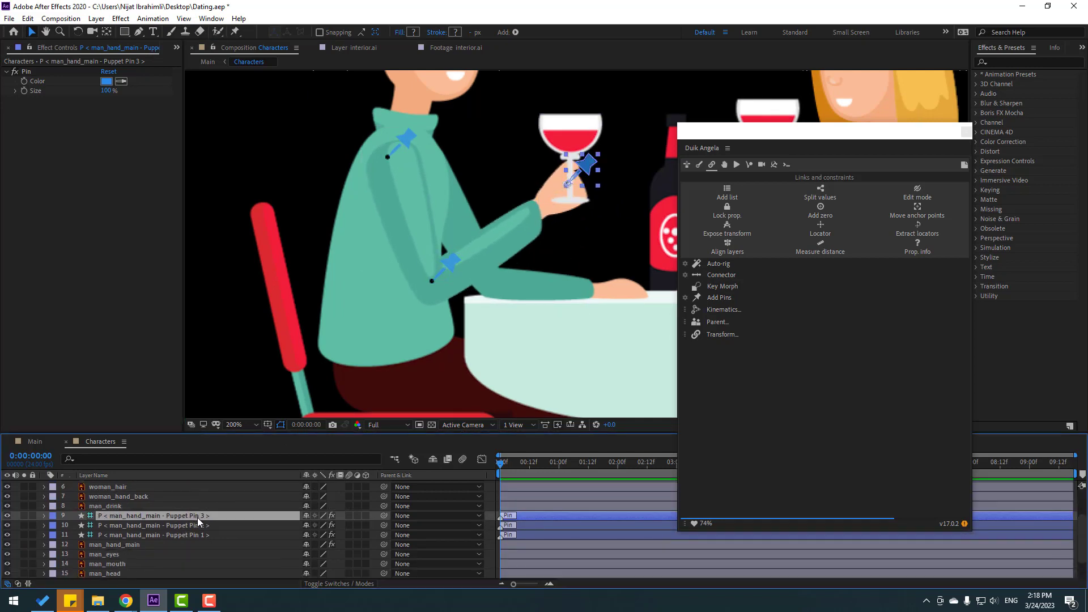
Step: Parent Puppet Pin 3 to Pin 2, Pin 2 to Pin 1, and Pin 1 to man_body, then select all three
{"action": "left_click_drag", "start_coordinate": [385, 517], "coordinate": [144, 526]}
{"action": "left_click", "coordinate": [245, 525]}
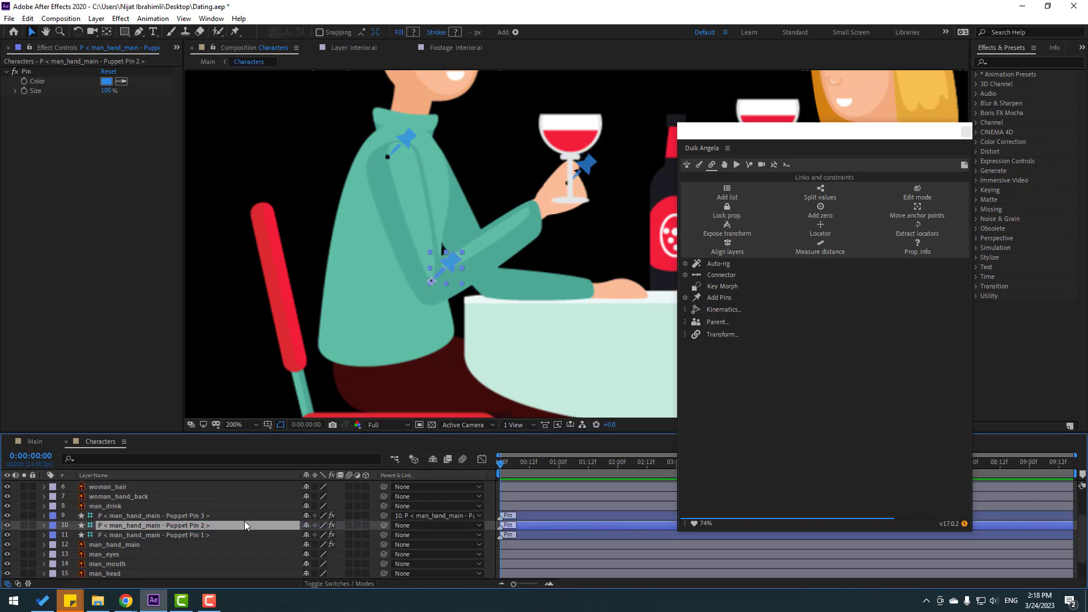
{"action": "left_click_drag", "start_coordinate": [385, 526], "coordinate": [179, 537]}
{"action": "left_click", "coordinate": [183, 536]}
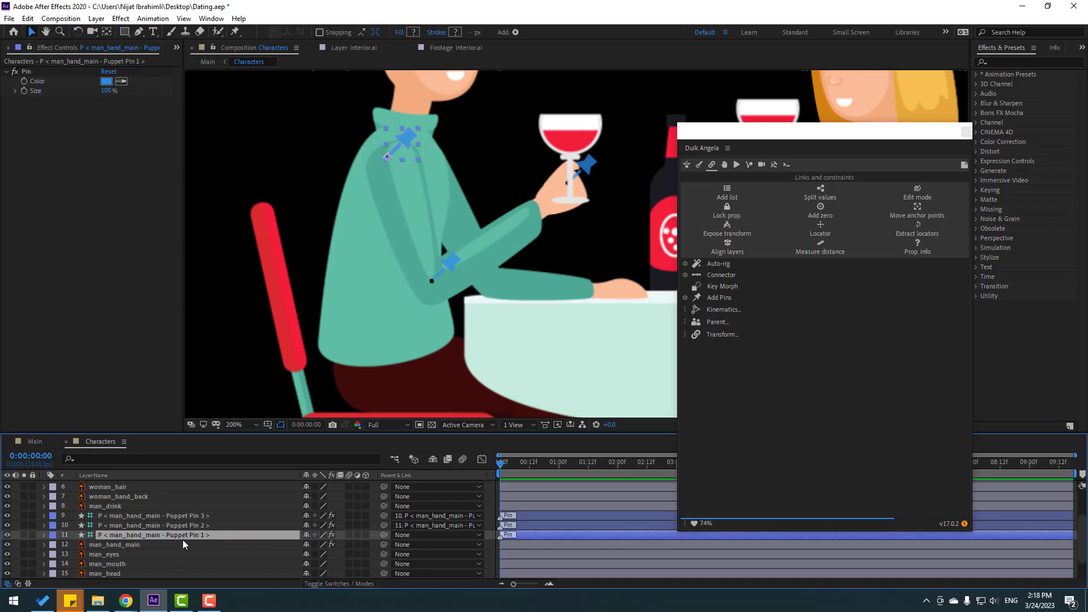
{"action": "scroll", "coordinate": [182, 540], "scroll_direction": "down", "scroll_amount": 1}
{"action": "left_click_drag", "start_coordinate": [381, 506], "coordinate": [109, 559]}
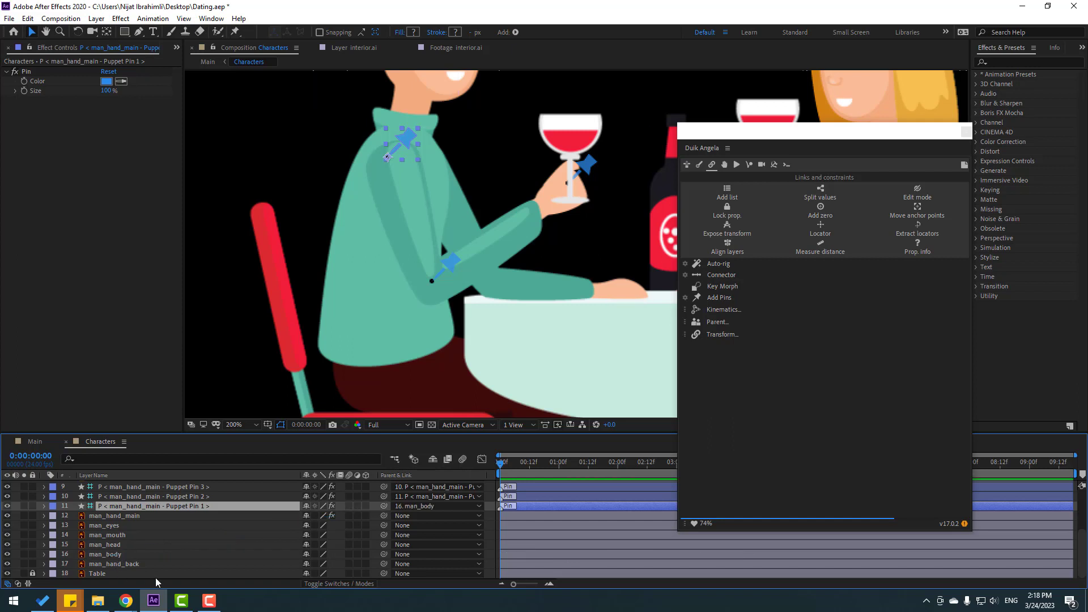
{"action": "scroll", "coordinate": [184, 546], "scroll_direction": "up", "scroll_amount": 1}
{"action": "left_click", "coordinate": [182, 526], "text": "ctrl"}
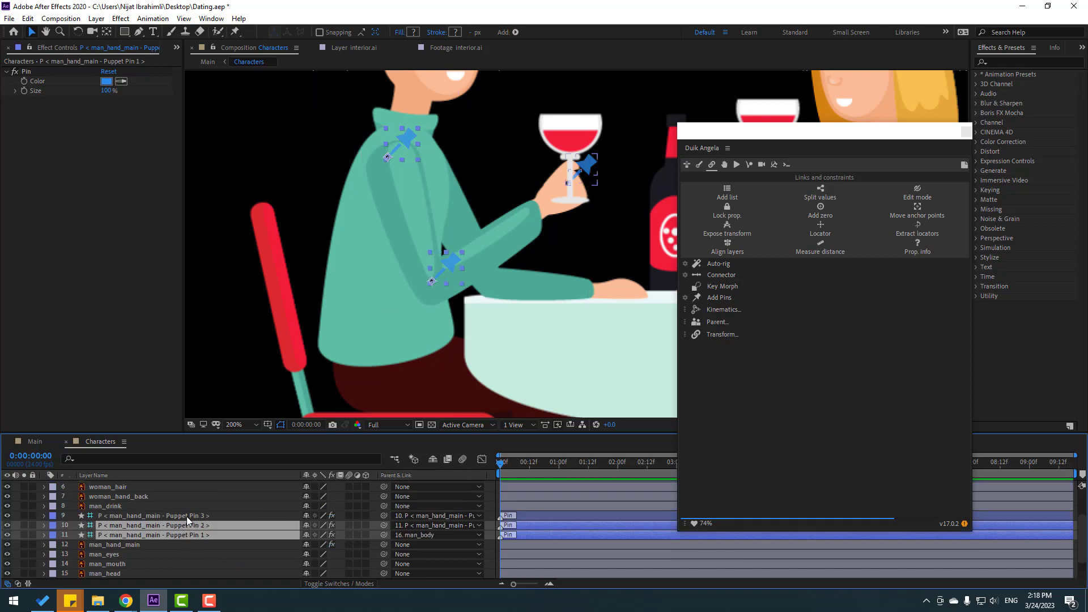
{"action": "left_click", "coordinate": [186, 516], "text": "ctrl"}
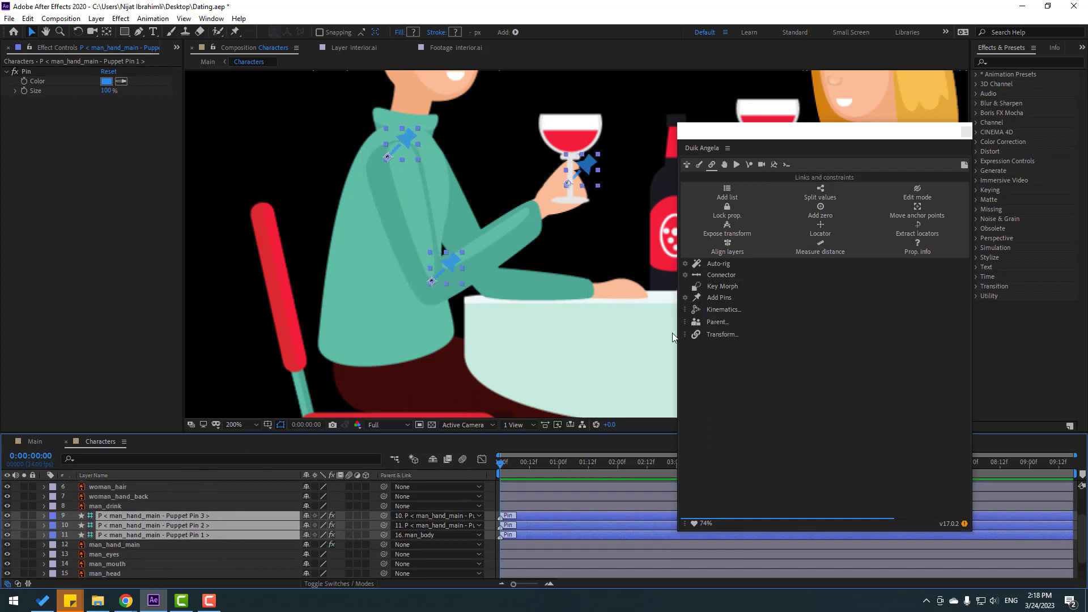
Step: Build an IK rig on the man's three arm pins and test the bend with the hand controller
{"action": "left_click", "coordinate": [714, 313]}
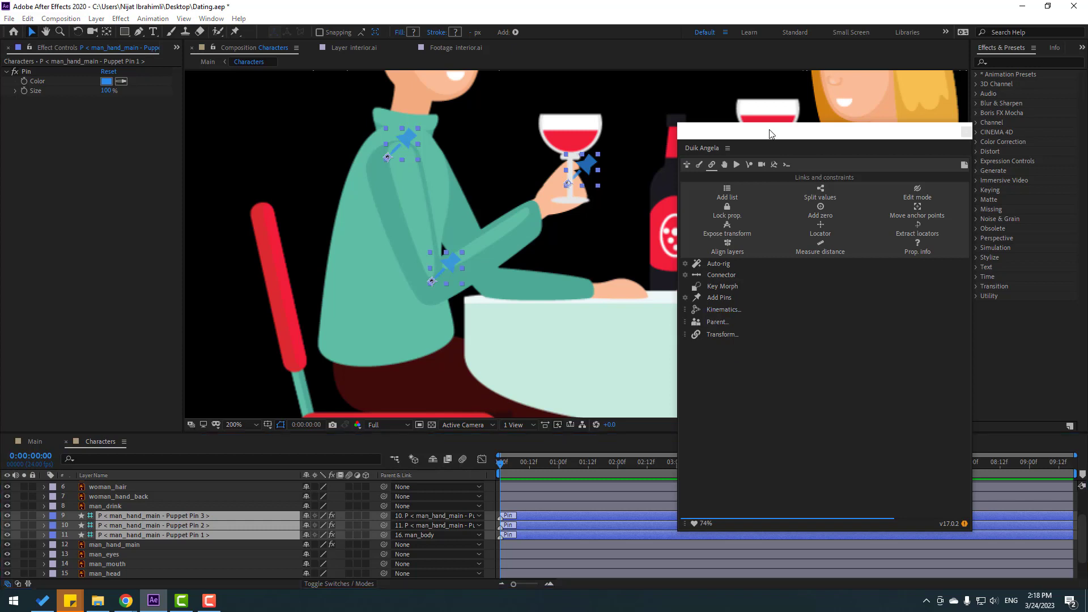
{"action": "left_click", "coordinate": [724, 310]}
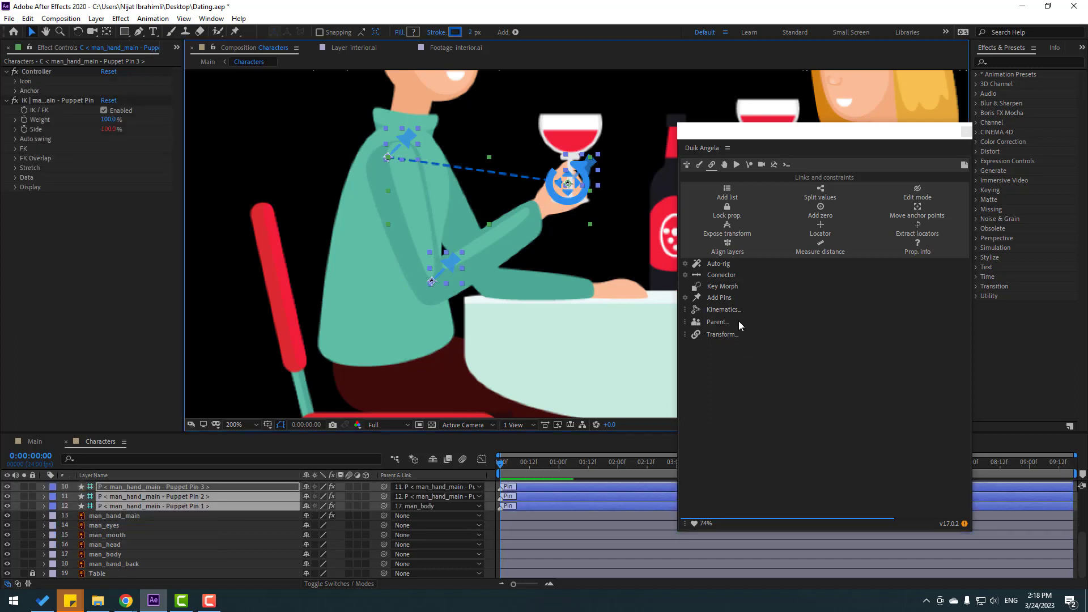
{"action": "left_click", "coordinate": [261, 151]}
{"action": "scroll", "coordinate": [129, 499], "scroll_direction": "up", "scroll_amount": 5}
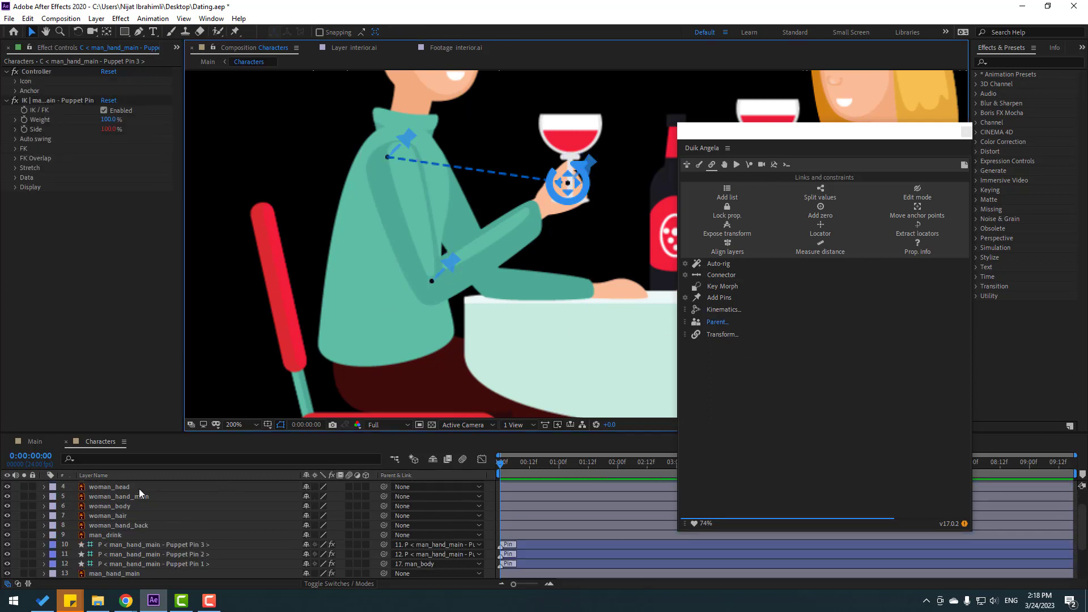
{"action": "left_click", "coordinate": [149, 484]}
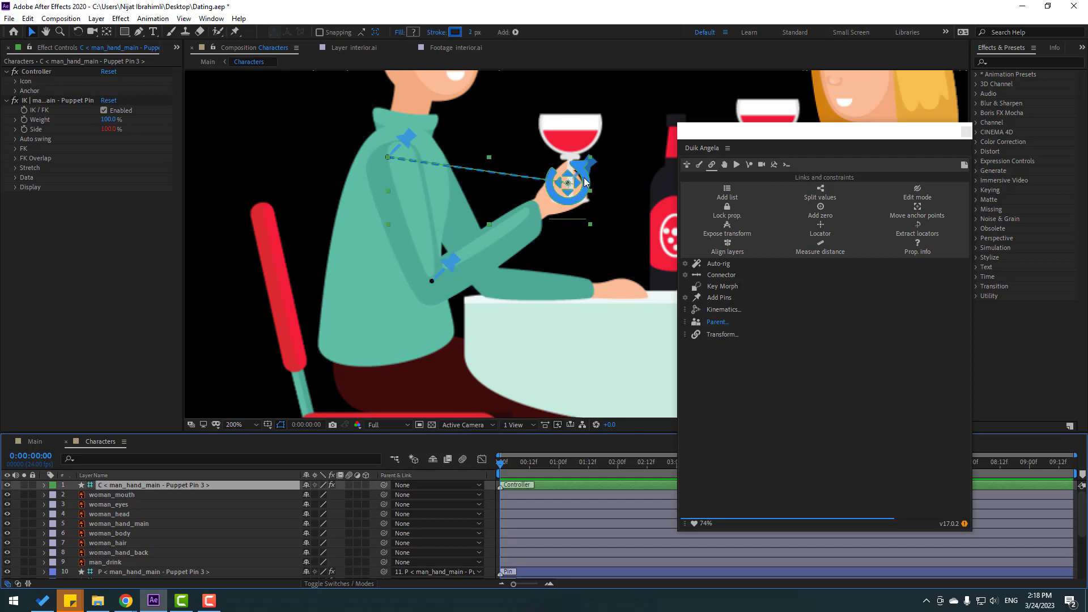
{"action": "mouse_move", "coordinate": [570, 196]}
{"action": "left_mouse_down"}
{"action": "mouse_move", "coordinate": [576, 216]}
{"action": "mouse_move", "coordinate": [507, 216]}
{"action": "mouse_move", "coordinate": [574, 183]}
{"action": "mouse_move", "coordinate": [575, 257]}
{"action": "mouse_move", "coordinate": [579, 186]}
{"action": "left_mouse_up"}
Step: Move the Duik panel aside, pan to the woman, and select woman_hand_main
{"action": "scroll", "coordinate": [590, 238], "scroll_direction": "down", "scroll_amount": 2}
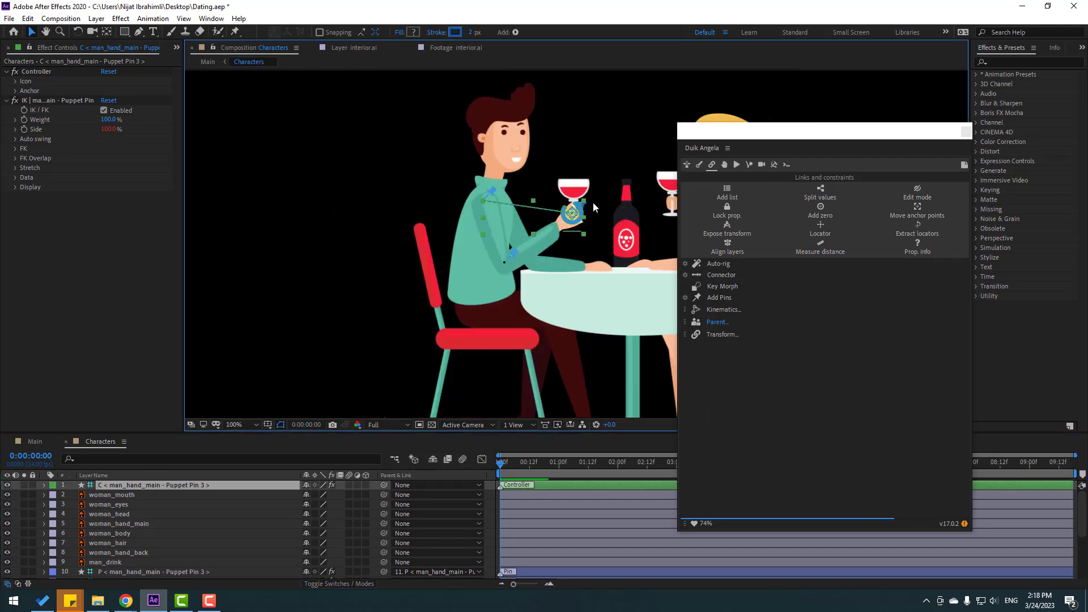
{"action": "left_click_drag", "start_coordinate": [746, 136], "coordinate": [582, 272]}
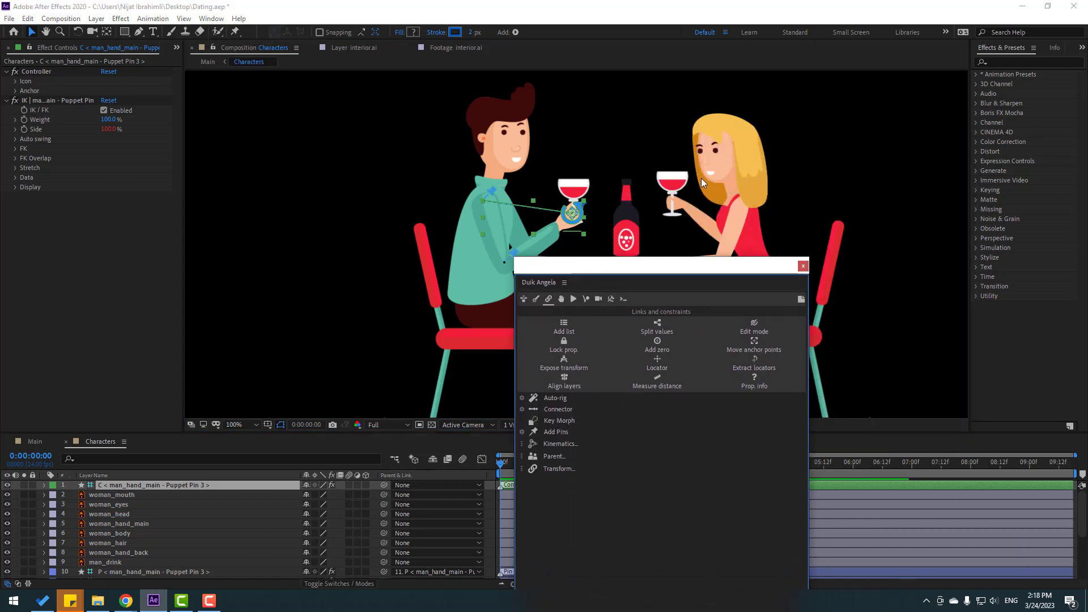
{"action": "key", "text": "h"}
{"action": "left_click_drag", "start_coordinate": [702, 178], "coordinate": [634, 152]}
{"action": "key", "text": "v"}
{"action": "left_click_drag", "start_coordinate": [582, 266], "coordinate": [698, 266]}
{"action": "left_click", "coordinate": [635, 234]}
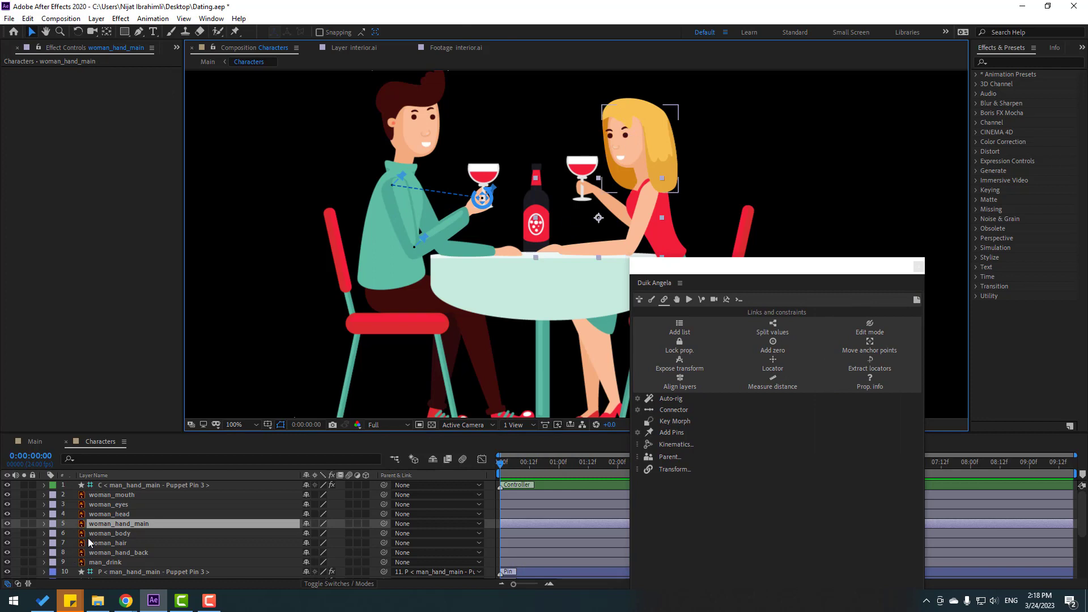
Step: Solo woman_hand_main and place Puppet pins at her shoulder and elbow
{"action": "left_click", "coordinate": [25, 529]}
{"action": "scroll", "coordinate": [566, 210], "scroll_direction": "up", "scroll_amount": 2}
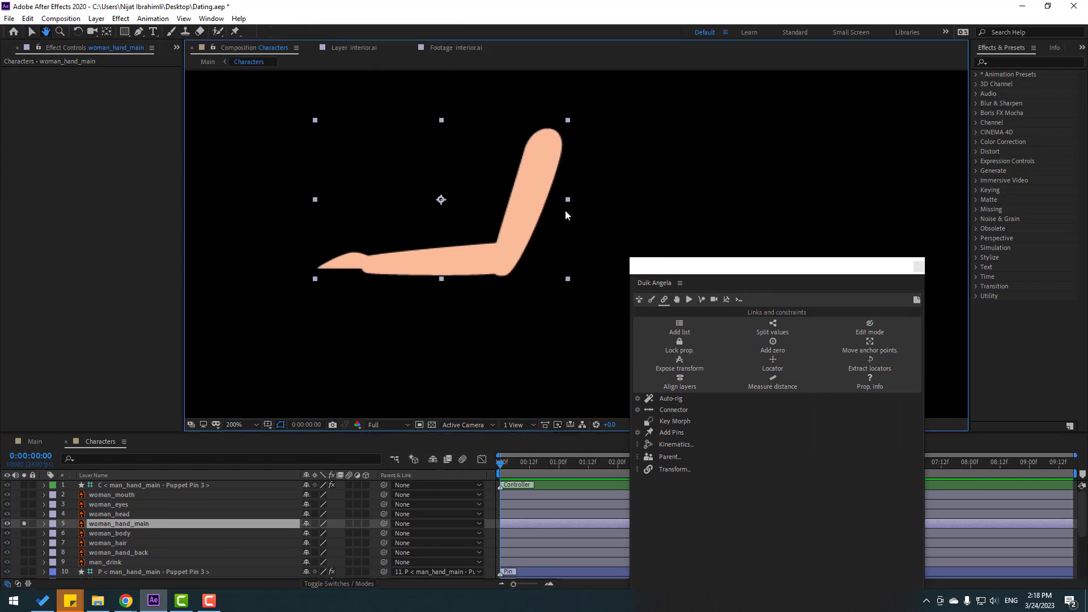
{"action": "key", "text": "v"}
{"action": "left_click", "coordinate": [236, 32]}
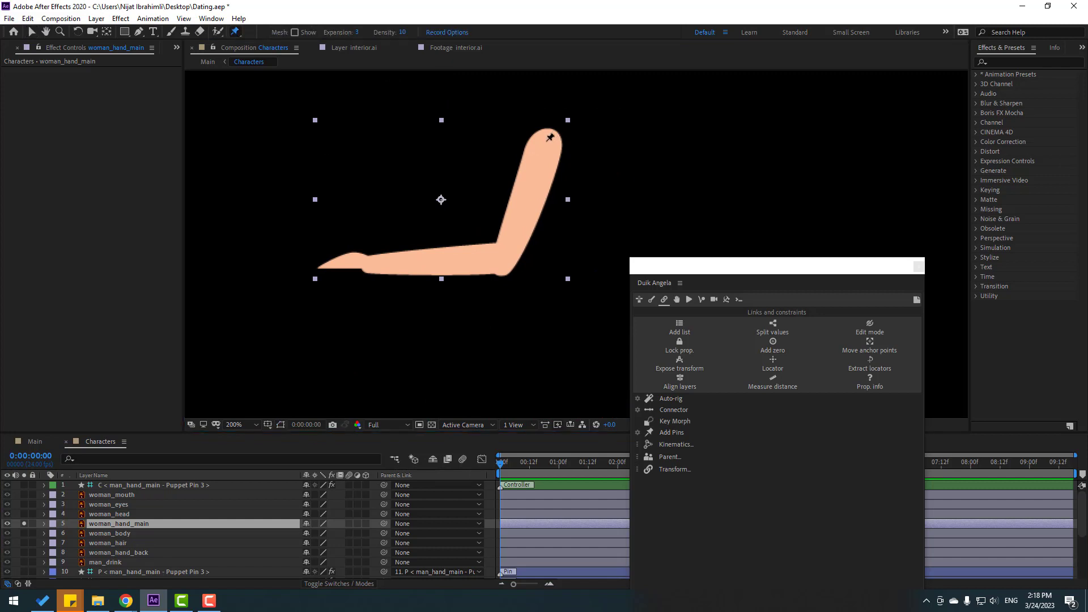
{"action": "left_click", "coordinate": [547, 141]}
{"action": "left_click", "coordinate": [499, 254]}
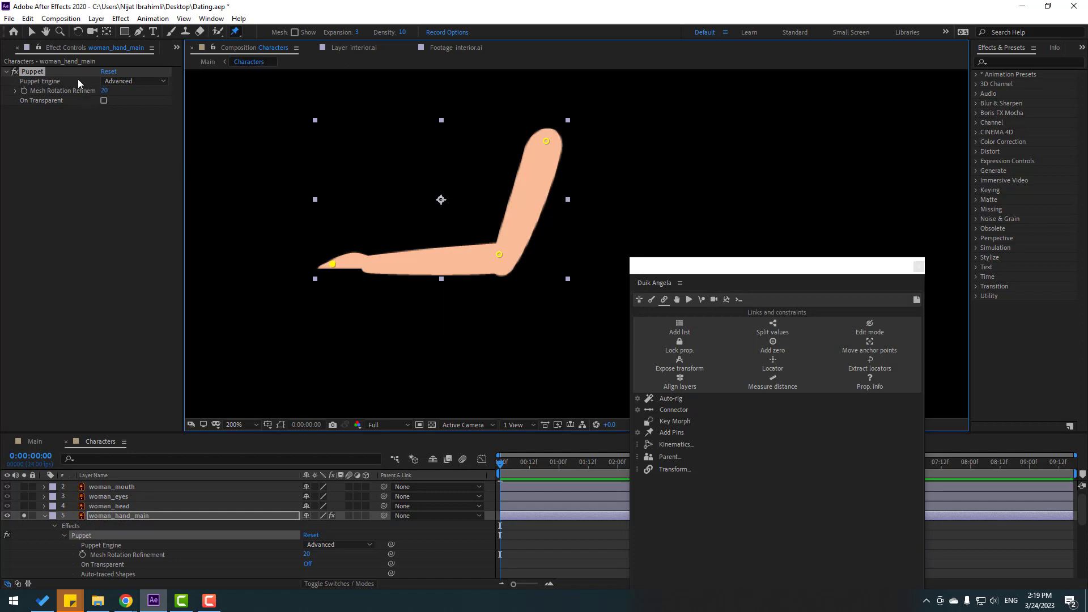
{"action": "left_click", "coordinate": [32, 37]}
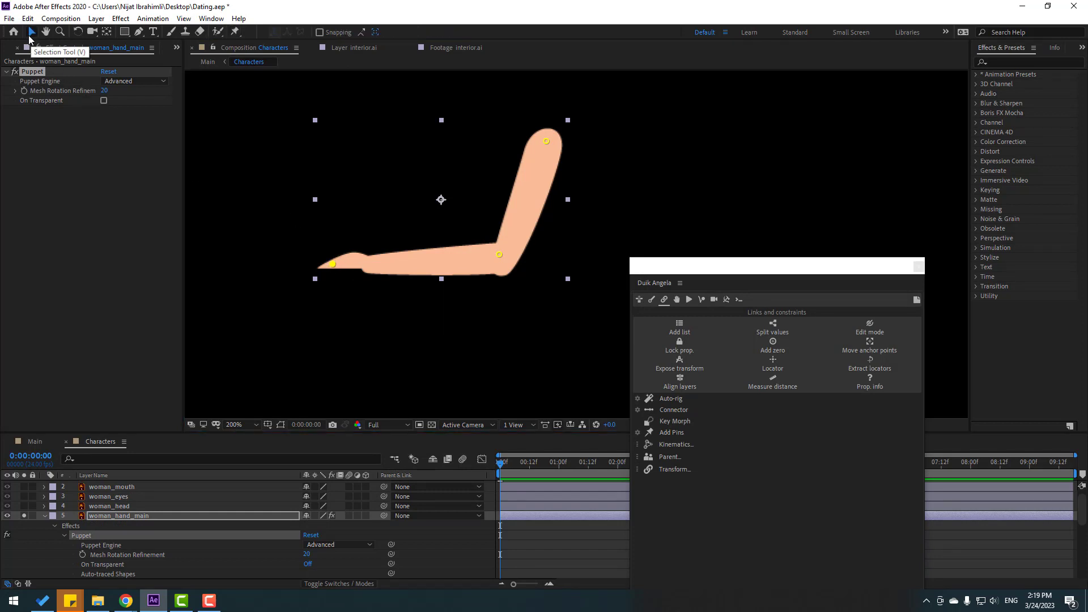
Step: Run Duik's Add Pins on the woman's arm pins
{"action": "left_click", "coordinate": [83, 539]}
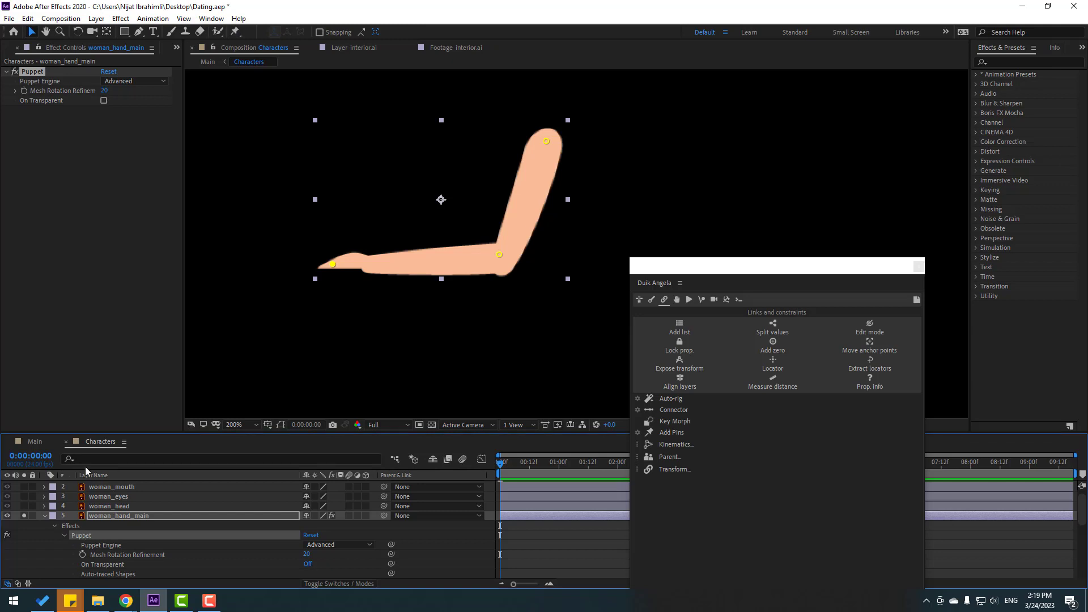
{"action": "left_click", "coordinate": [39, 74]}
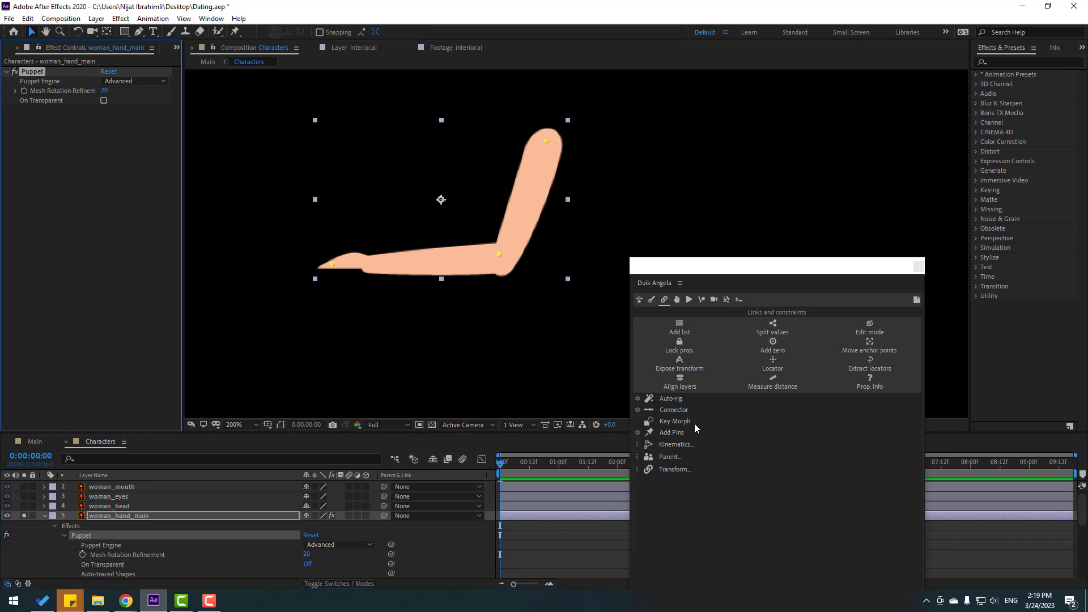
{"action": "left_click", "coordinate": [670, 433]}
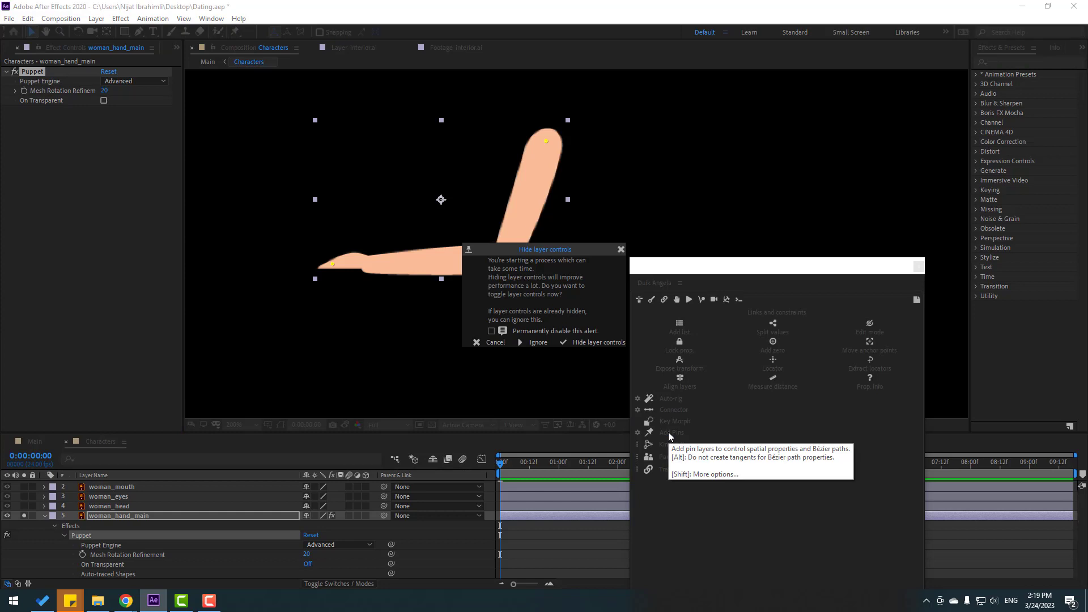
Step: Ignore the hide-layer-controls prompt, then parent Puppet Pin 3 to Pin 2 and Pin 2 to Pin 1
{"action": "left_click", "coordinate": [538, 343]}
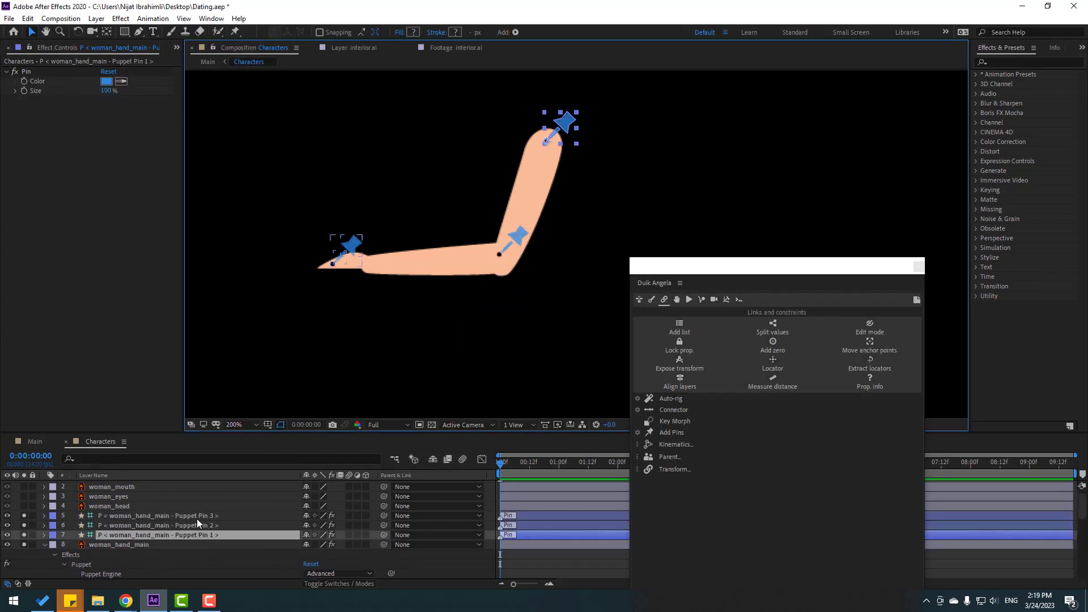
{"action": "left_click", "coordinate": [205, 516]}
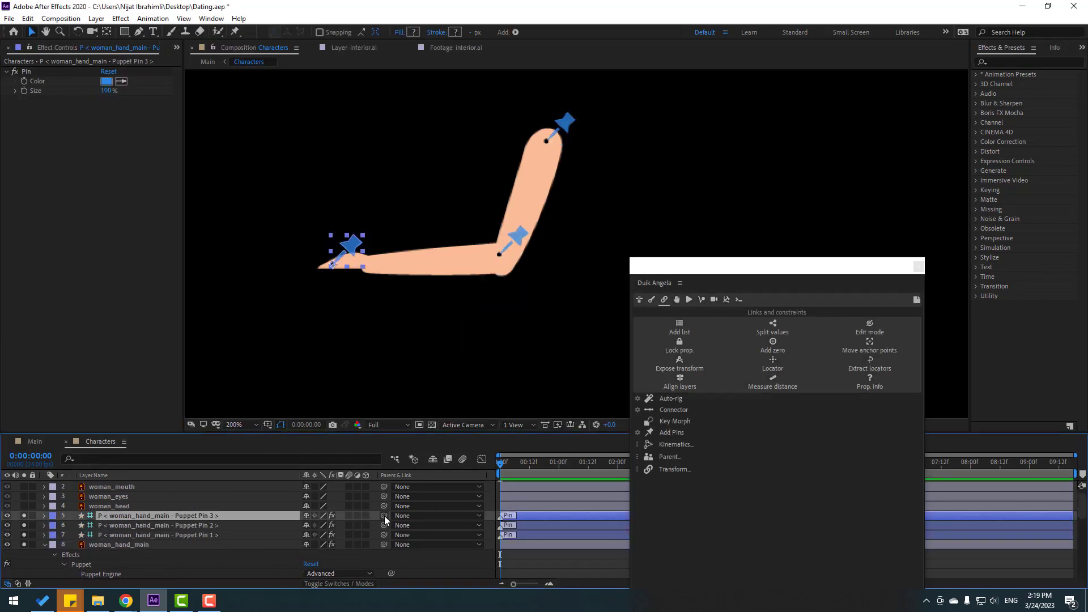
{"action": "left_click_drag", "start_coordinate": [385, 515], "coordinate": [201, 527]}
{"action": "left_click", "coordinate": [238, 527]}
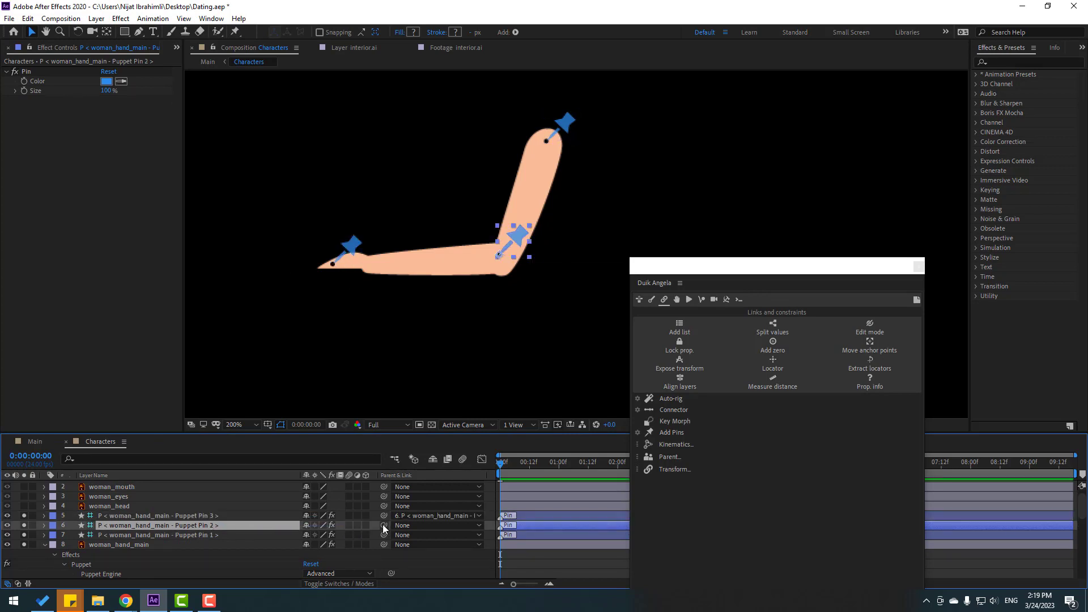
{"action": "left_click_drag", "start_coordinate": [382, 524], "coordinate": [195, 536]}
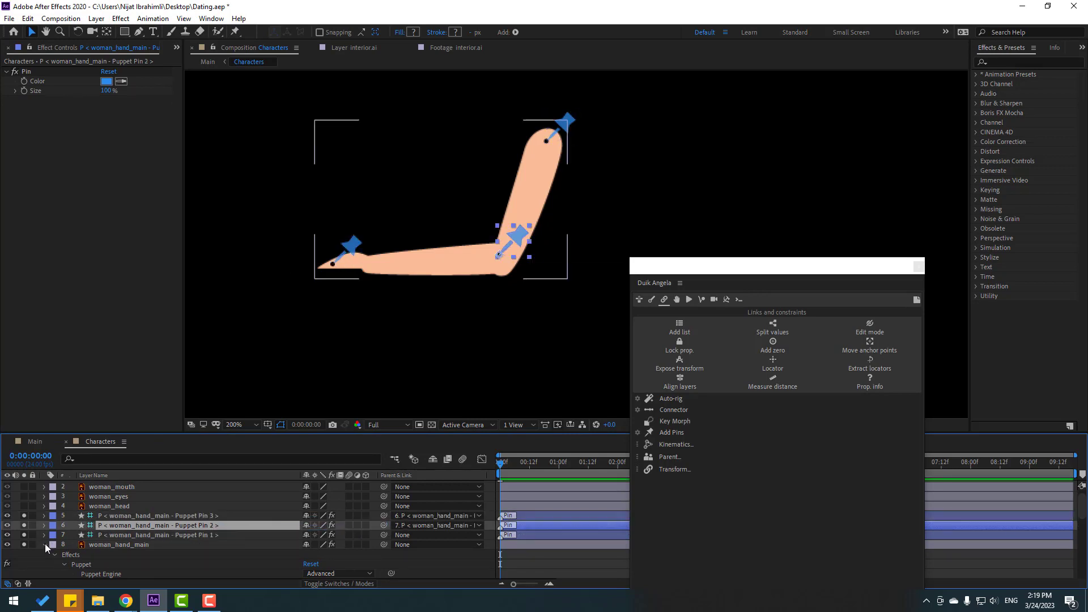
Step: Parent Puppet Pin 1 to woman_body and select all three pin layers
{"action": "left_click", "coordinate": [45, 544]}
{"action": "left_click", "coordinate": [207, 535]}
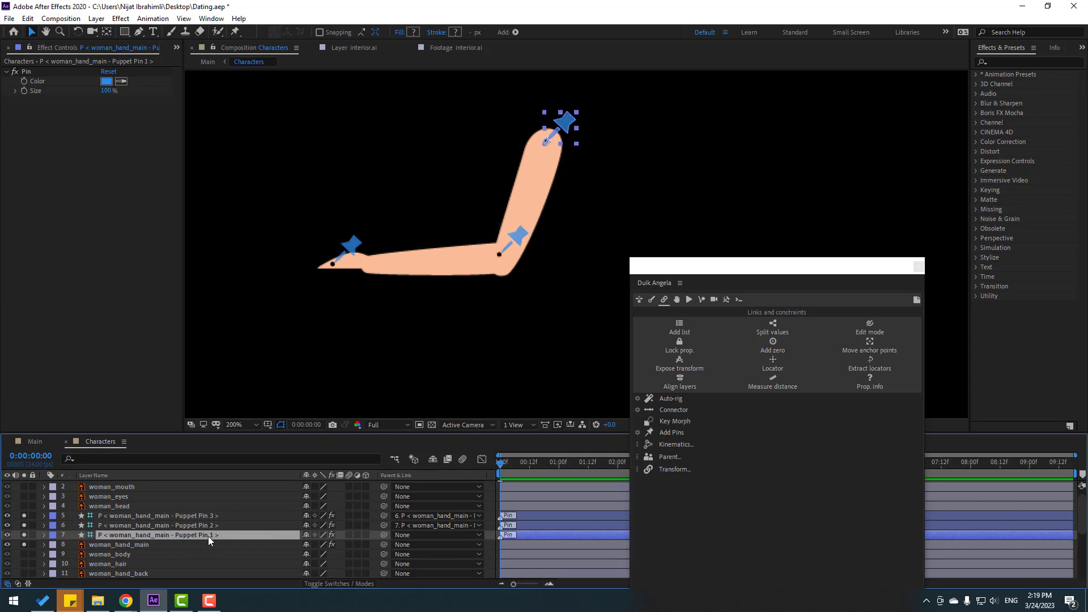
{"action": "scroll", "coordinate": [209, 536], "scroll_direction": "down", "scroll_amount": 2}
{"action": "left_click_drag", "start_coordinate": [384, 506], "coordinate": [117, 527]}
{"action": "scroll", "coordinate": [202, 532], "scroll_direction": "up", "scroll_amount": 2}
{"action": "left_click", "coordinate": [193, 526], "text": "ctrl"}
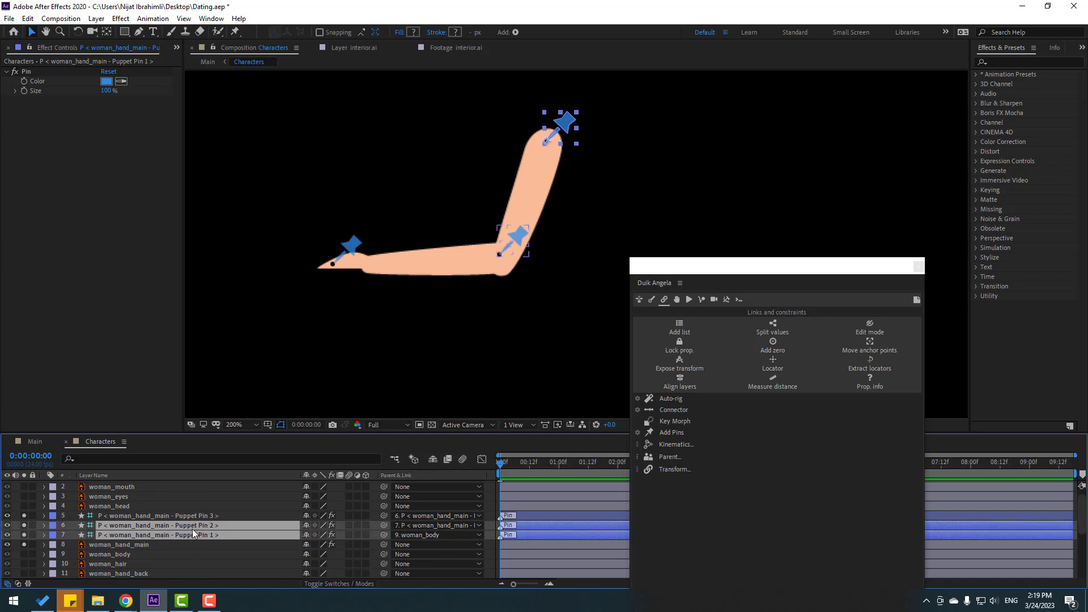
{"action": "left_click", "coordinate": [199, 516], "text": "ctrl"}
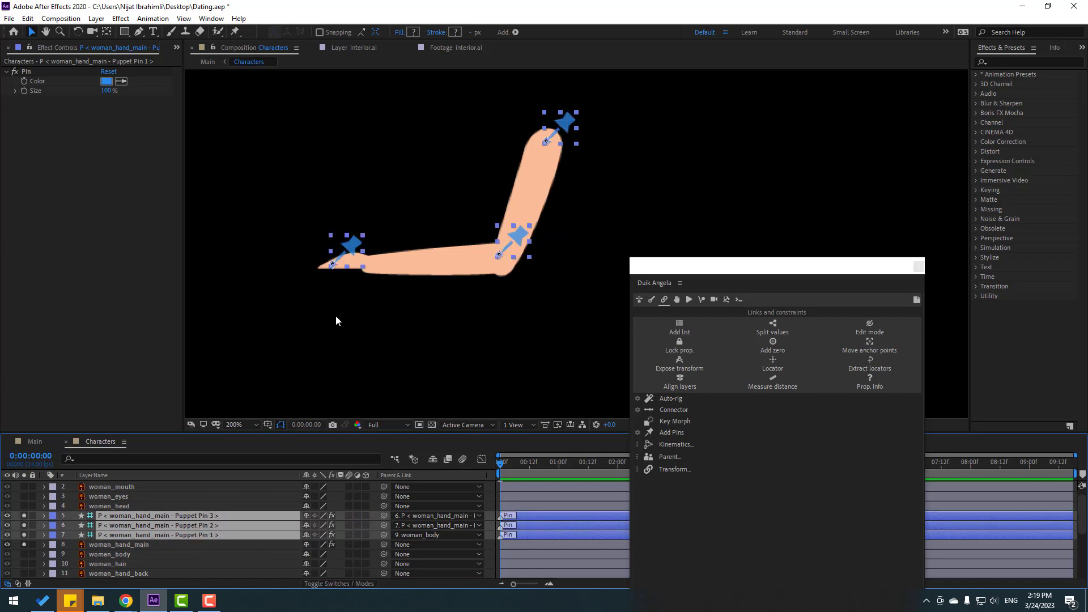
Step: Create an IK controller for the woman's arm, test and undo a bend, then close Duik Angela
{"action": "left_click", "coordinate": [675, 446]}
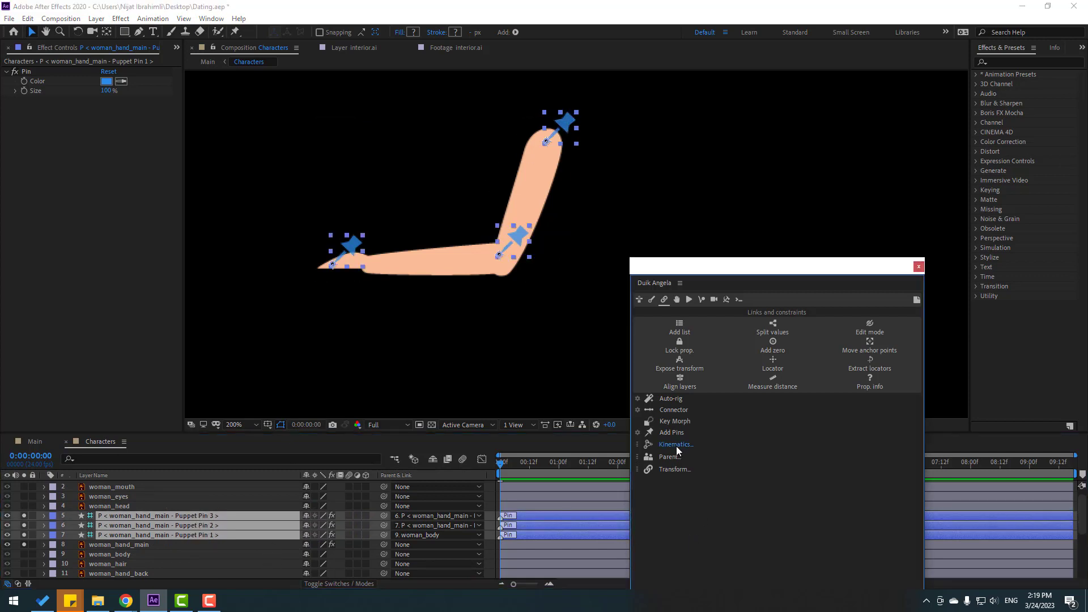
{"action": "left_click", "coordinate": [691, 457]}
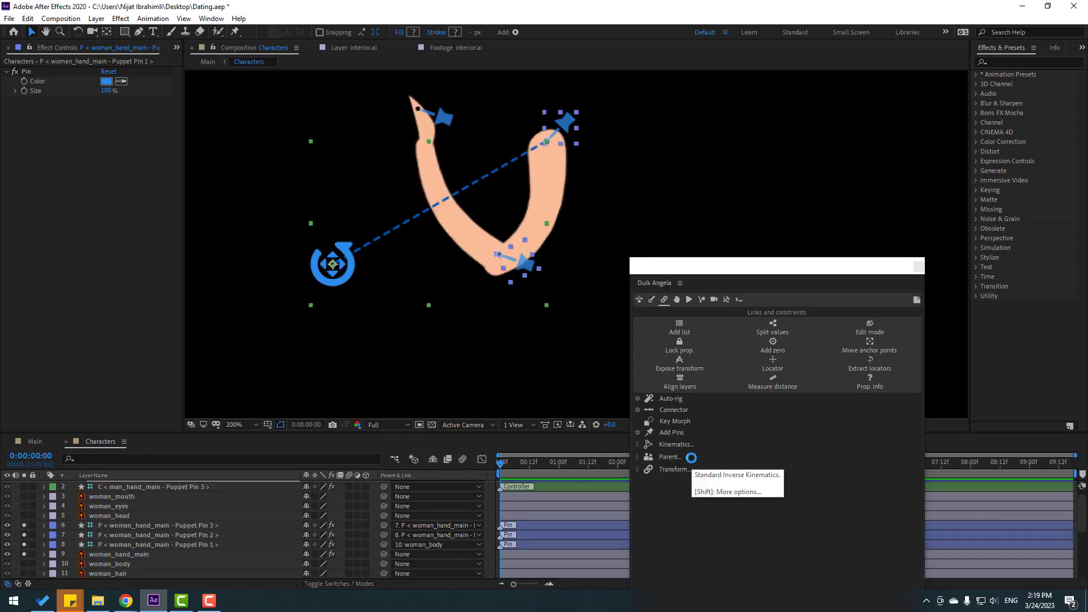
{"action": "left_click", "coordinate": [321, 345]}
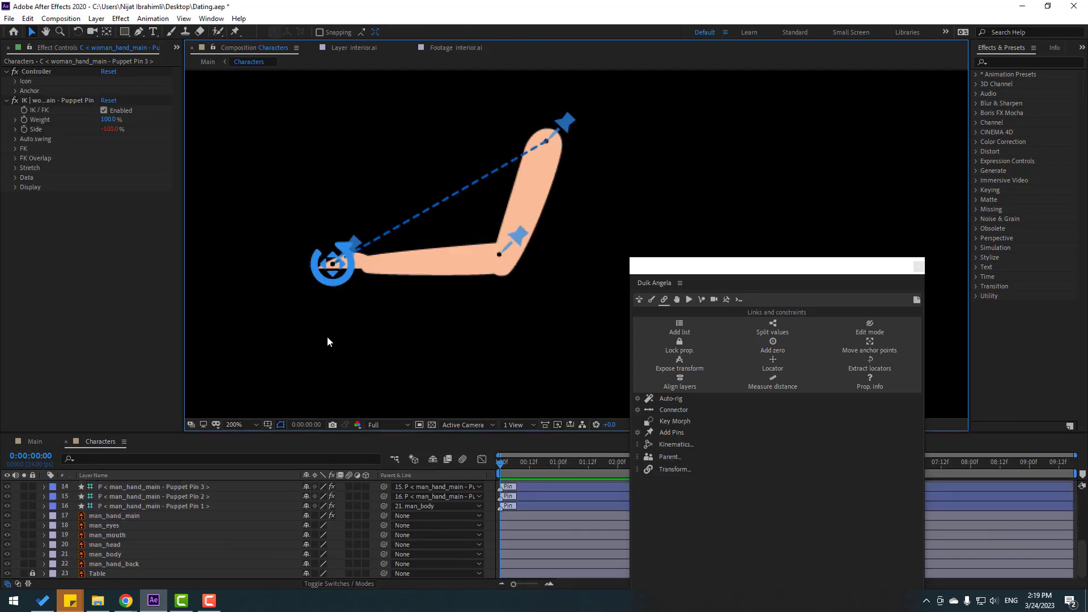
{"action": "left_click_drag", "start_coordinate": [337, 293], "coordinate": [378, 249]}
{"action": "key", "text": "ctrl+z"}
{"action": "scroll", "coordinate": [107, 501], "scroll_direction": "up", "scroll_amount": 5}
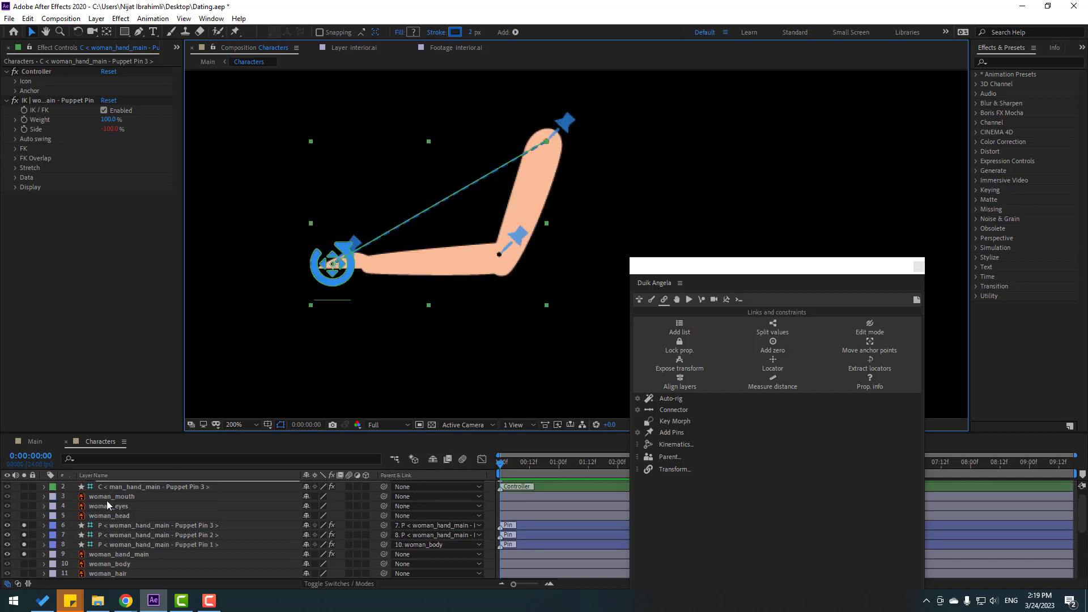
{"action": "left_click", "coordinate": [919, 265]}
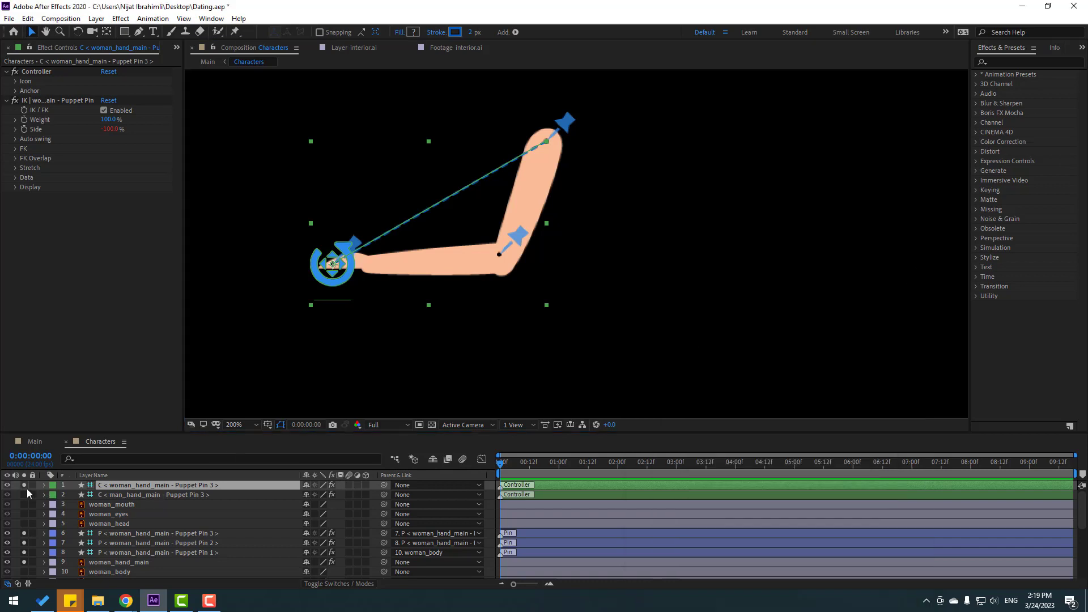
Step: Unsolo the layers and rest the woman's hand on the table with her IK controller
{"action": "left_click_drag", "start_coordinate": [25, 485], "coordinate": [27, 561]}
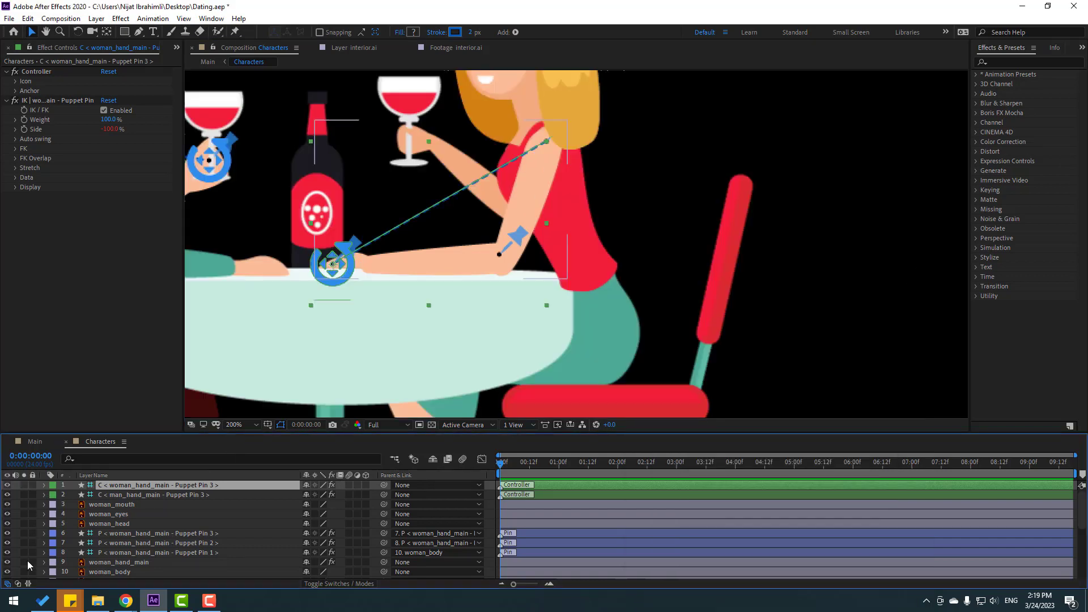
{"action": "mouse_move", "coordinate": [345, 264]}
{"action": "left_mouse_down"}
{"action": "mouse_move", "coordinate": [363, 253]}
{"action": "mouse_move", "coordinate": [336, 255]}
{"action": "left_mouse_up"}
{"action": "left_click", "coordinate": [359, 448]}
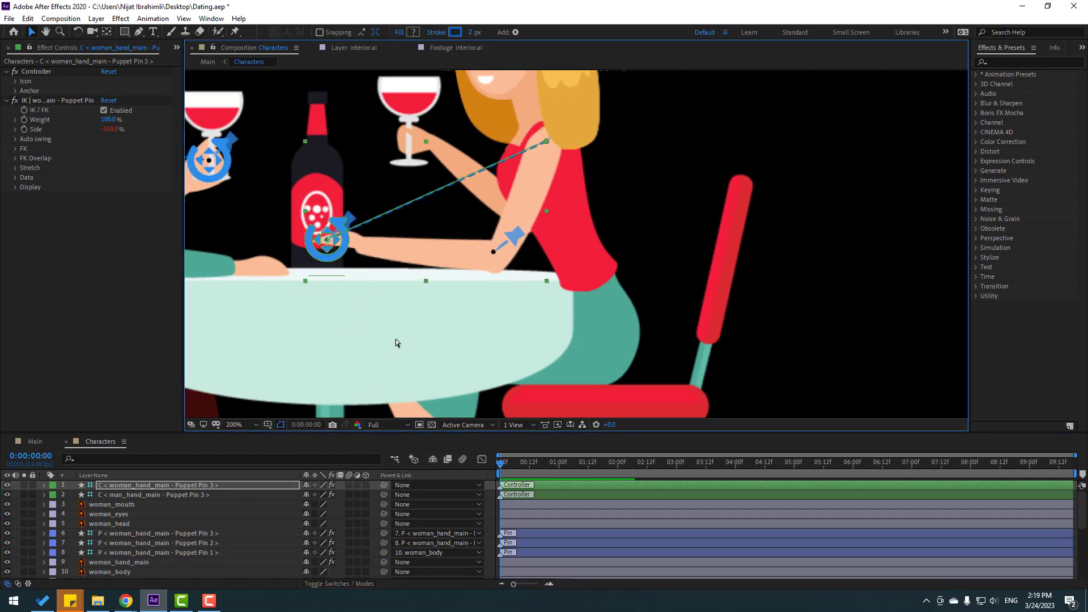
Step: Select the six puppet pin layers (6-8 and 14-16) and mark them shy and locked
{"action": "scroll", "coordinate": [440, 313], "scroll_direction": "down", "scroll_amount": 2}
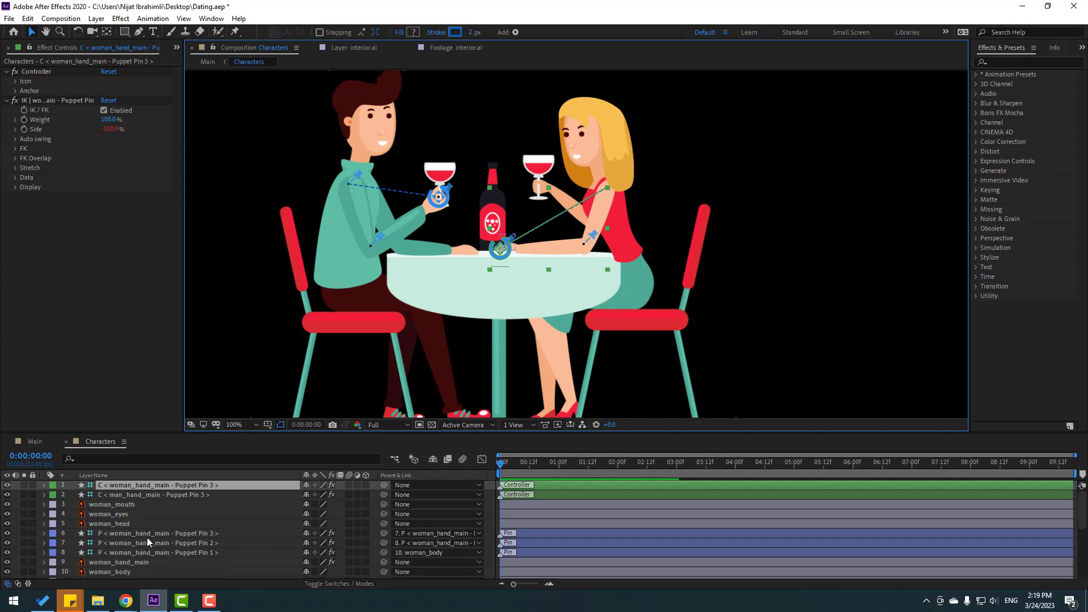
{"action": "left_click", "coordinate": [147, 537]}
{"action": "left_click", "coordinate": [151, 543], "text": "shift"}
{"action": "left_click", "coordinate": [151, 552], "text": "shift"}
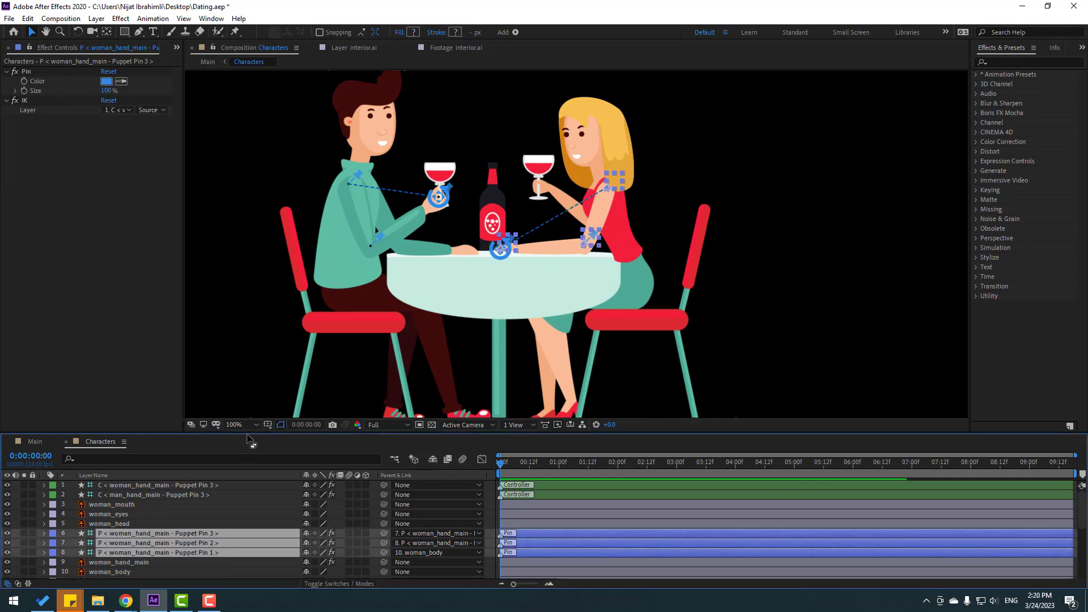
{"action": "left_click_drag", "start_coordinate": [250, 439], "coordinate": [251, 335]}
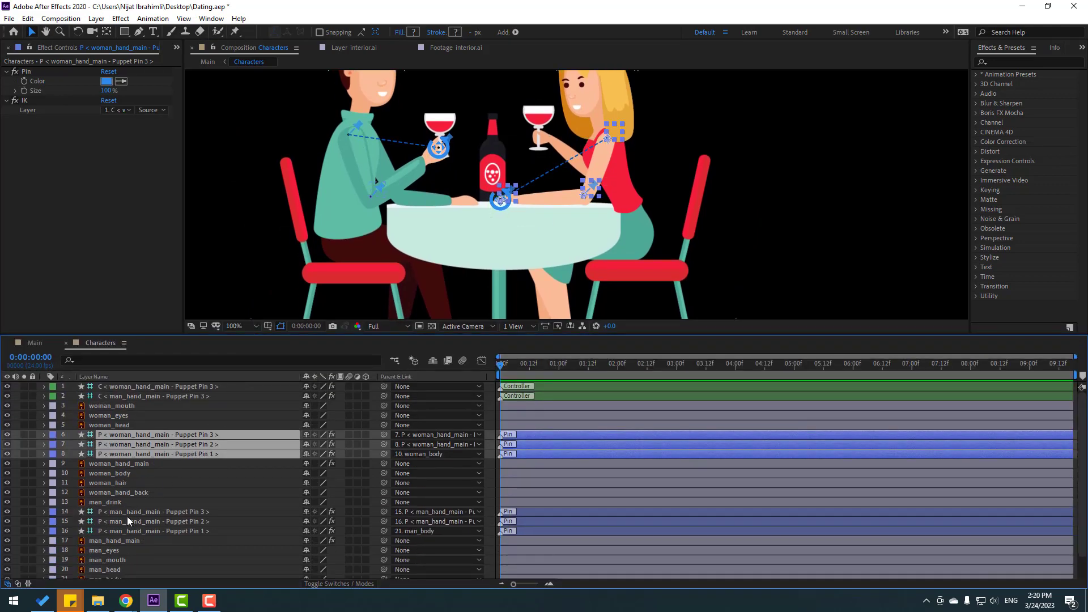
{"action": "left_click", "coordinate": [128, 513], "text": "ctrl"}
{"action": "left_click", "coordinate": [131, 521], "text": "ctrl"}
{"action": "left_click", "coordinate": [134, 531], "text": "ctrl"}
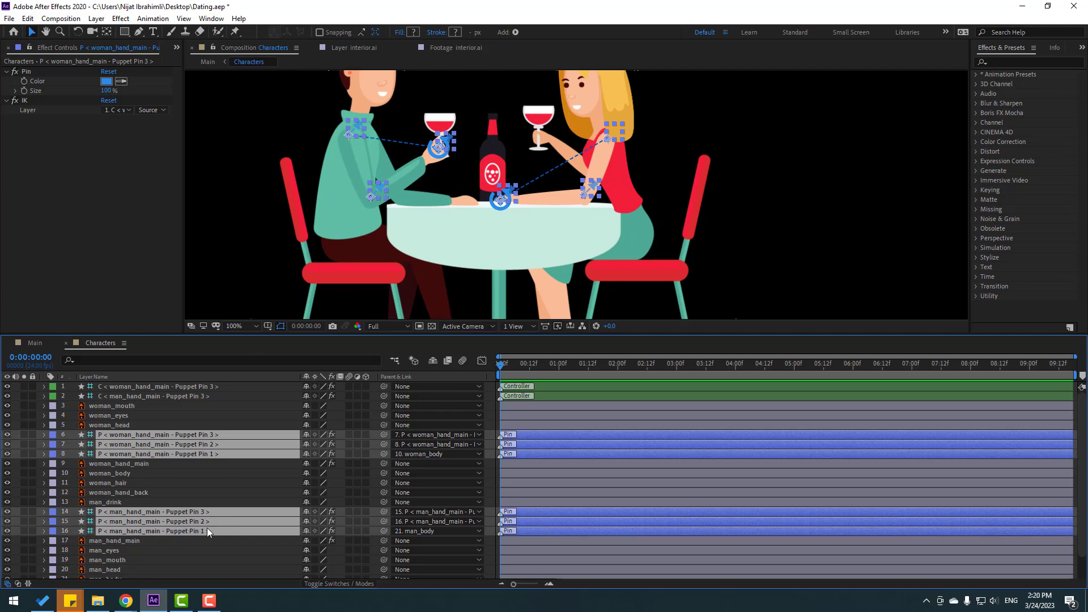
{"action": "left_click", "coordinate": [305, 435]}
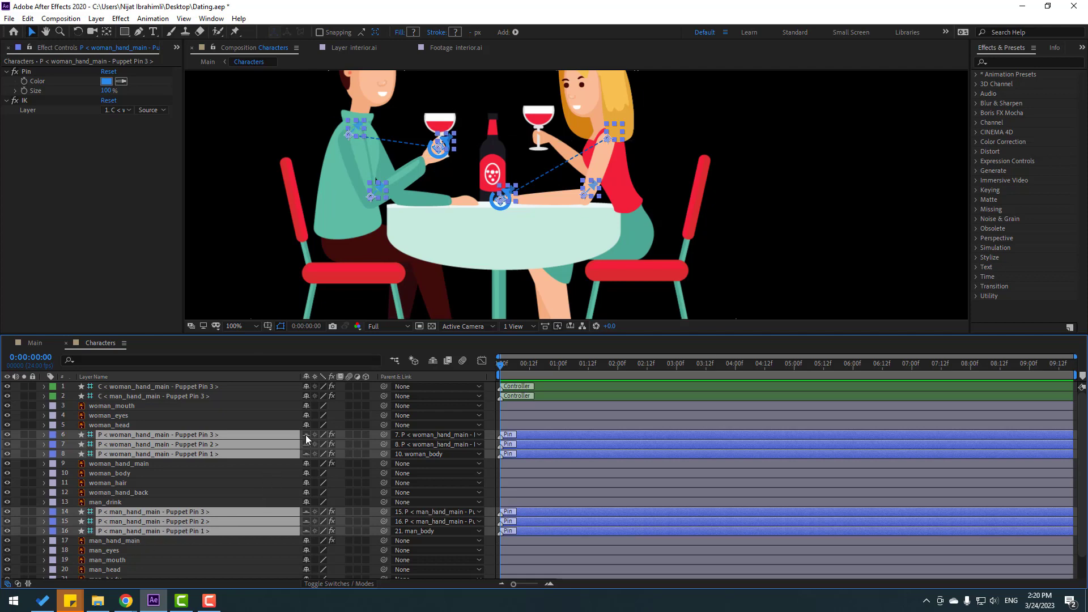
{"action": "left_click", "coordinate": [34, 435]}
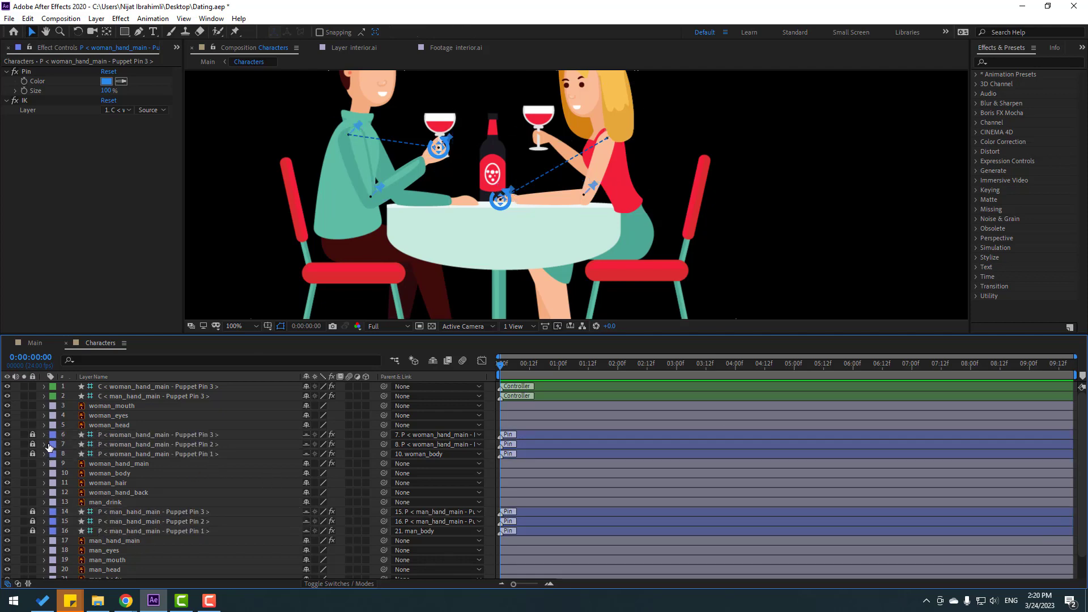
Step: Turn off the pin layers' visibility and enable Hide Shy Layers
{"action": "left_click_drag", "start_coordinate": [7, 445], "coordinate": [7, 454]}
{"action": "left_click", "coordinate": [7, 512]}
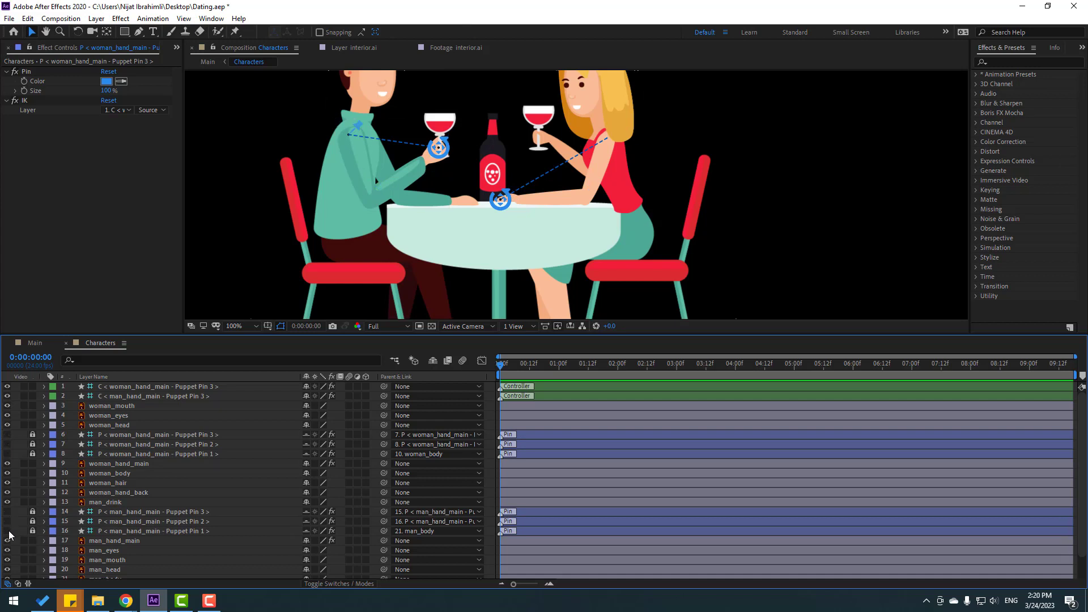
{"action": "left_click", "coordinate": [433, 362]}
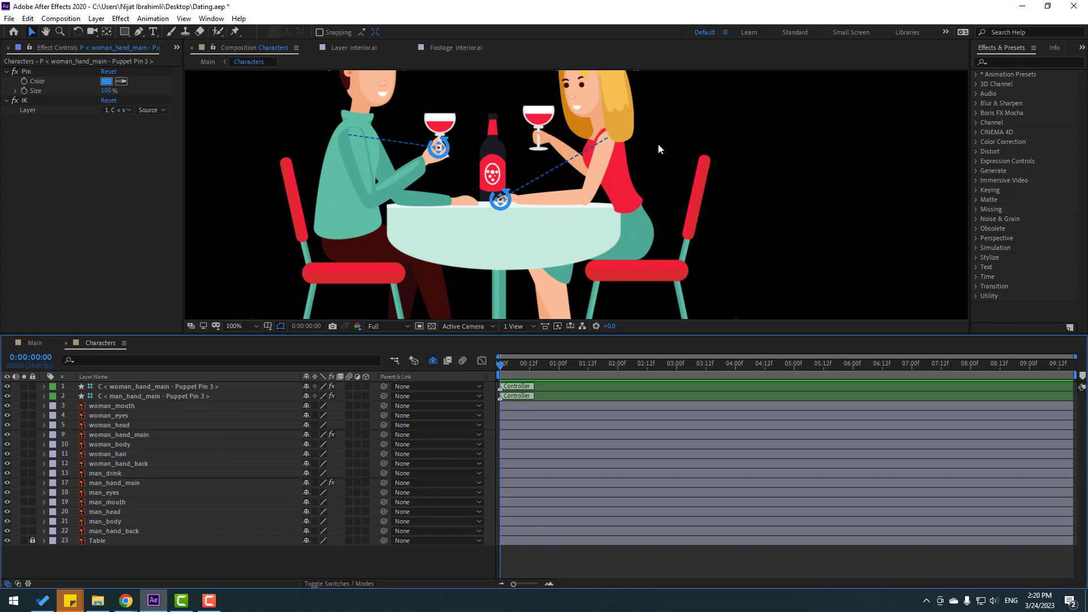
{"action": "mouse_move", "coordinate": [443, 154]}
{"action": "left_mouse_down"}
{"action": "mouse_move", "coordinate": [432, 173]}
{"action": "mouse_move", "coordinate": [436, 165]}
{"action": "left_mouse_up"}
Step: Solo man_head at 200% zoom and drag its anchor point down to the chin
{"action": "key", "text": "v"}
{"action": "left_click", "coordinate": [440, 171]}
{"action": "left_click", "coordinate": [119, 564]}
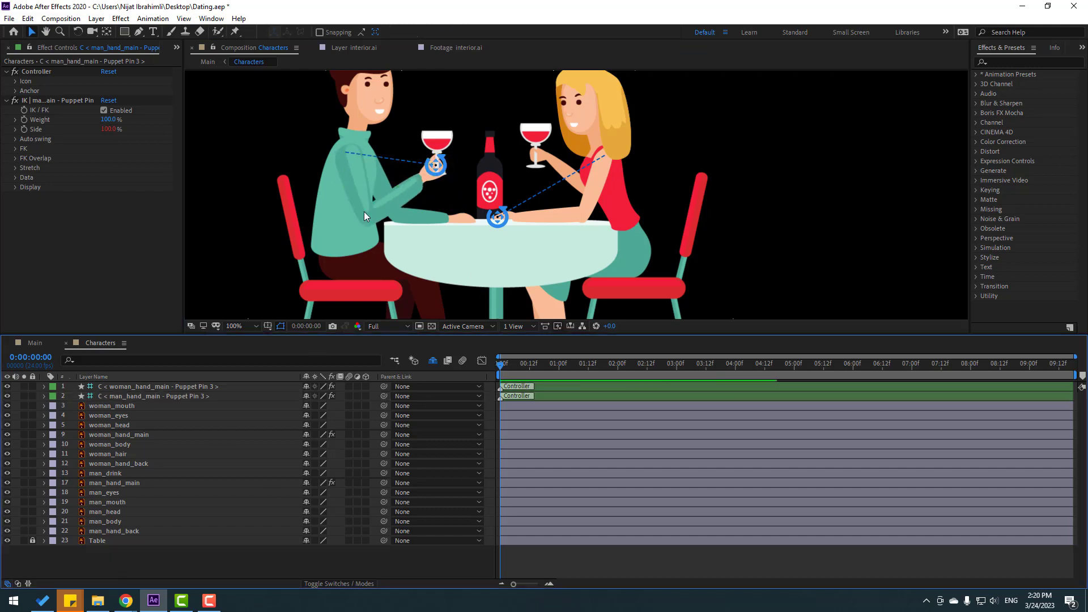
{"action": "left_click_drag", "start_coordinate": [368, 139], "coordinate": [410, 210]}
{"action": "left_click", "coordinate": [400, 133]}
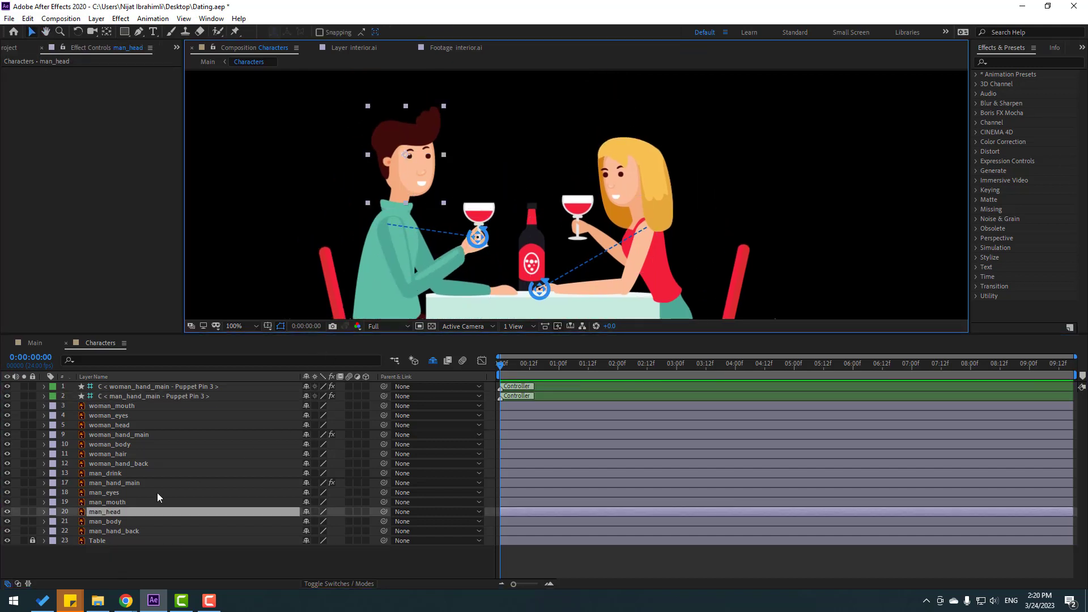
{"action": "key", "text": "period"}
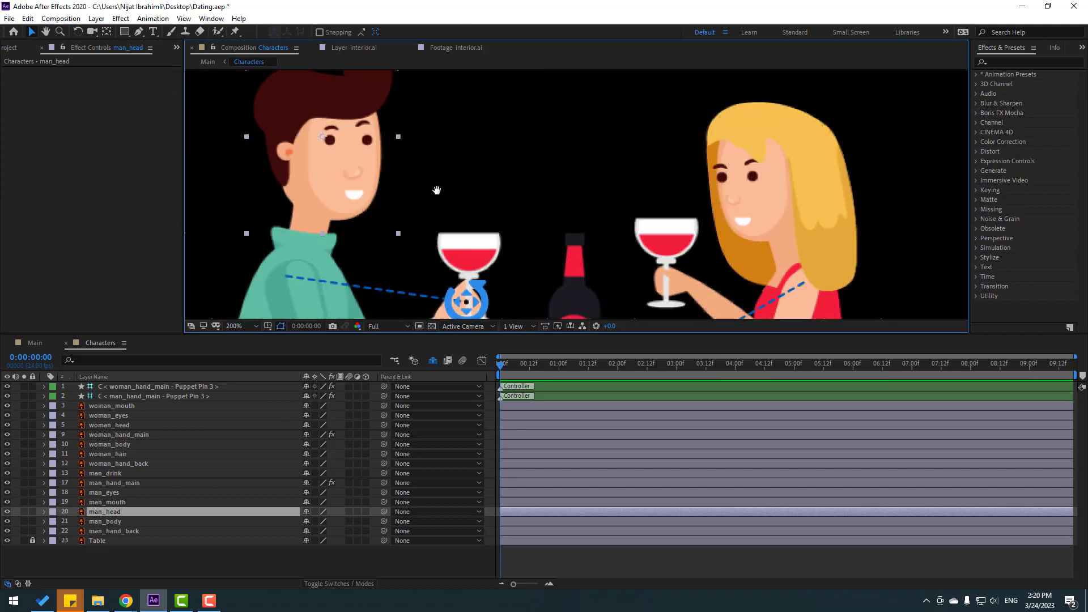
{"action": "left_click", "coordinate": [24, 512]}
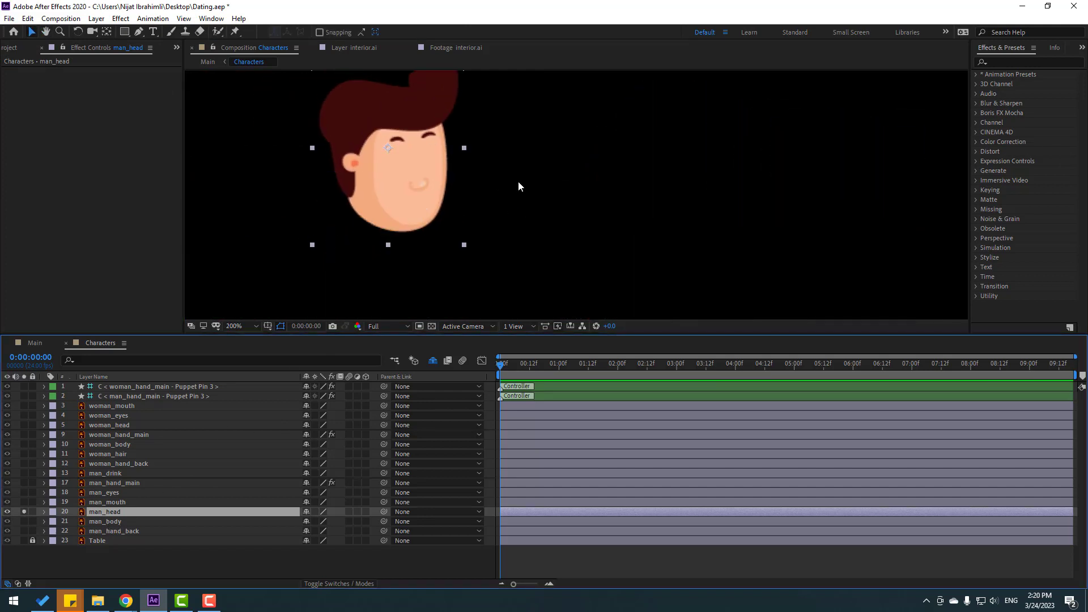
{"action": "left_click", "coordinate": [107, 32]}
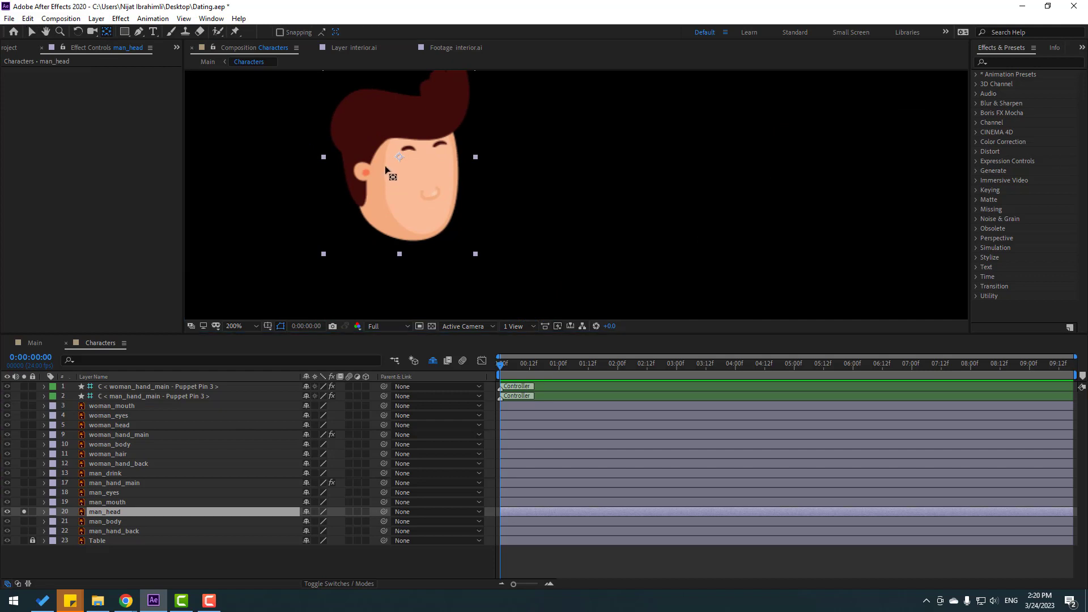
{"action": "left_click_drag", "start_coordinate": [399, 158], "coordinate": [390, 233]}
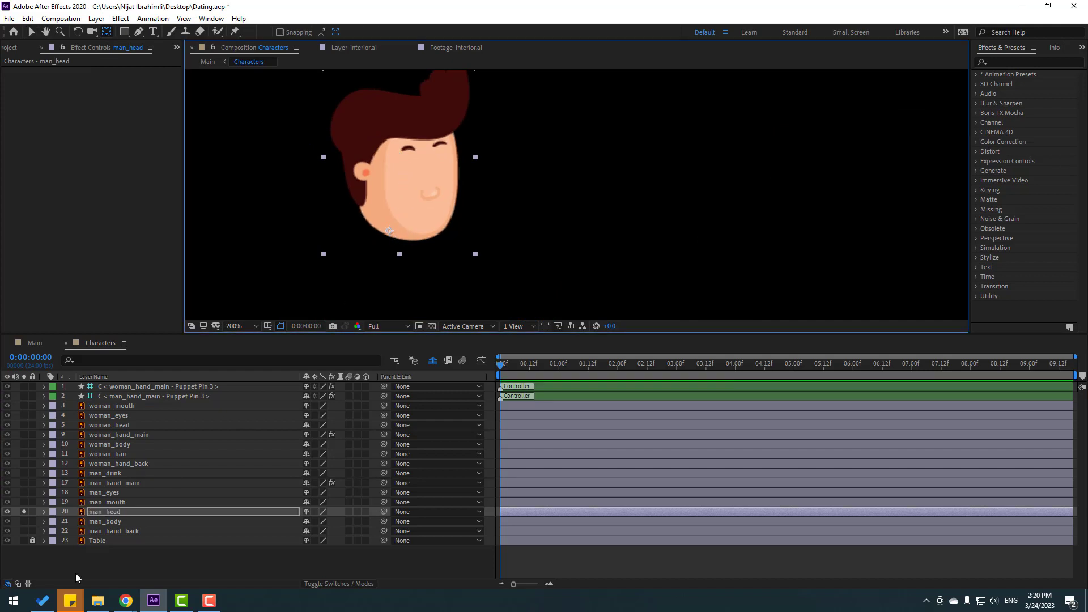
{"action": "left_click", "coordinate": [23, 513]}
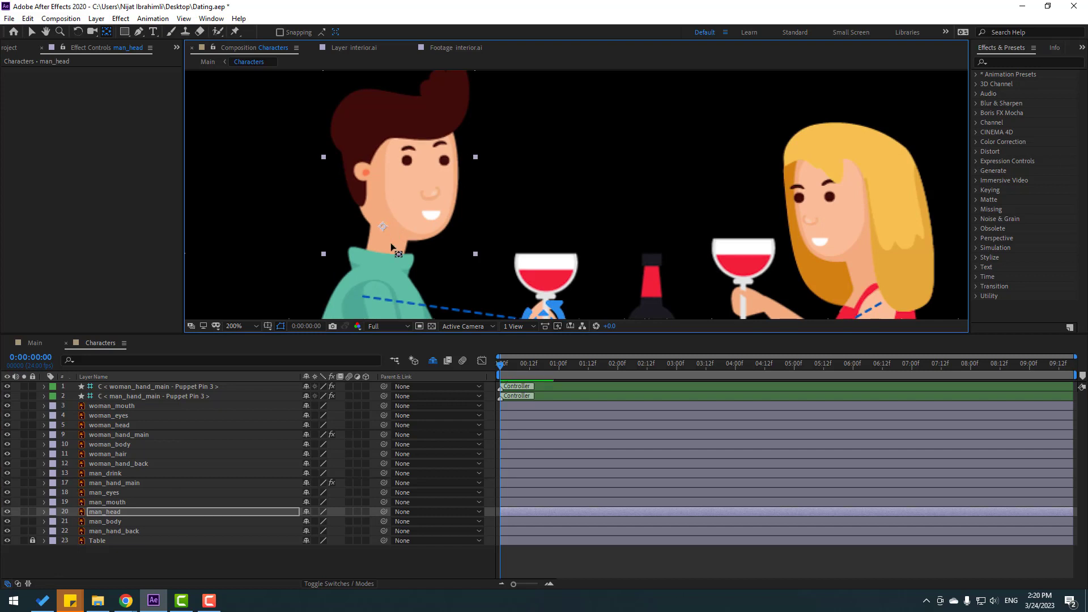
{"action": "left_click", "coordinate": [31, 31]}
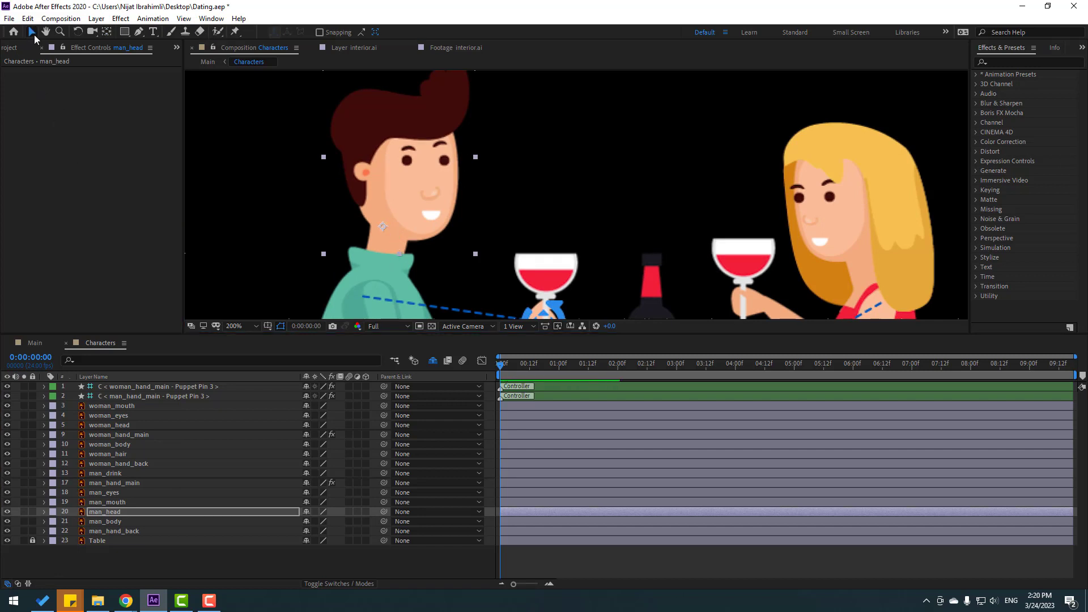
{"action": "left_click", "coordinate": [96, 512]}
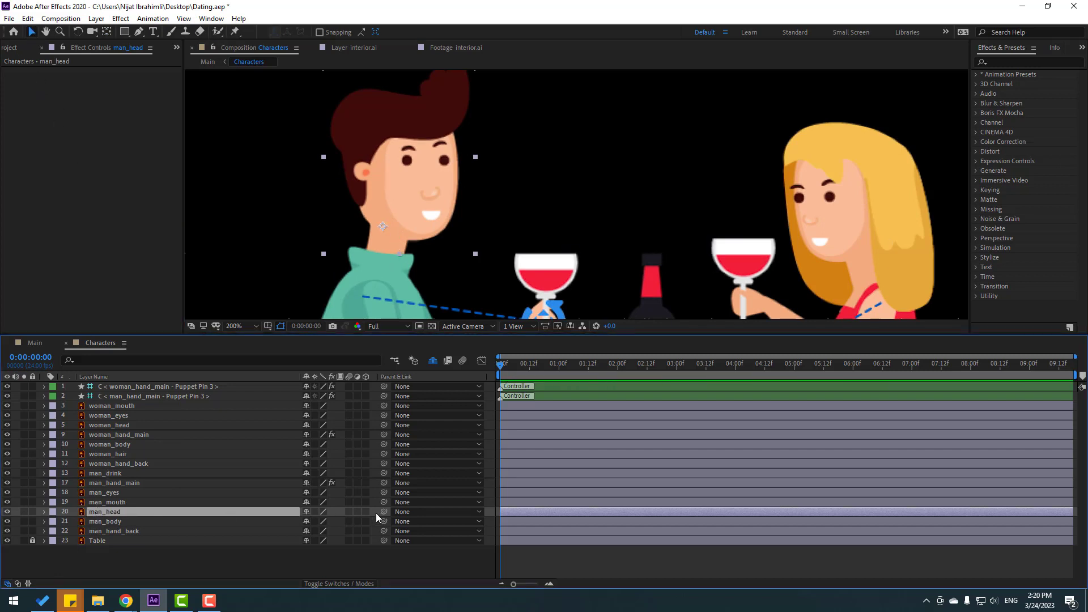
Step: Parent man_head to man_body, and man_eyes and man_mouth to man_head
{"action": "left_click_drag", "start_coordinate": [383, 513], "coordinate": [103, 524]}
{"action": "left_click", "coordinate": [102, 503]}
{"action": "left_click", "coordinate": [111, 492], "text": "shift"}
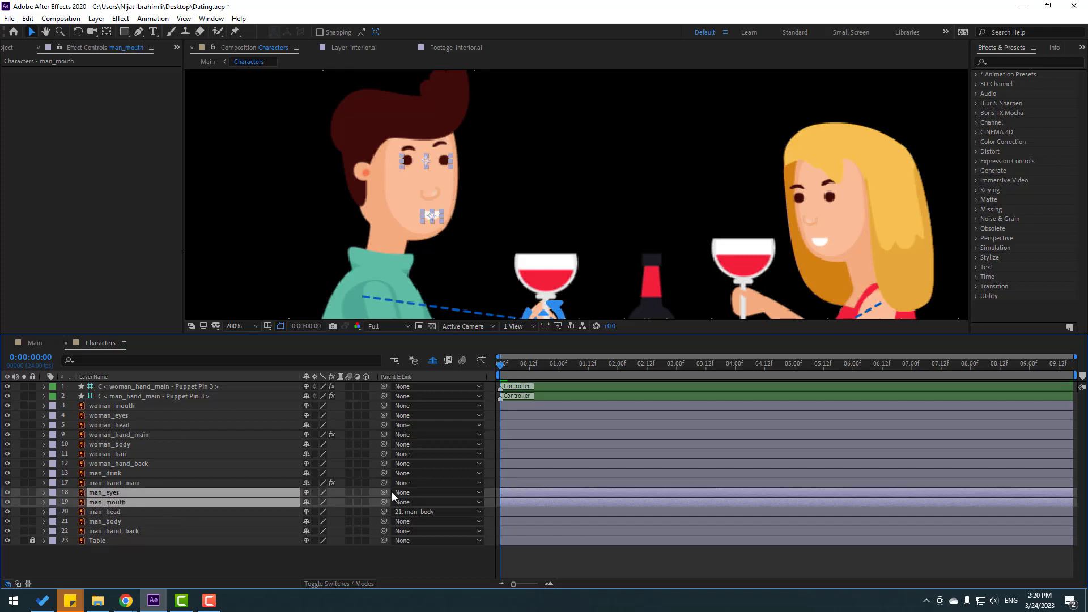
{"action": "left_click_drag", "start_coordinate": [384, 492], "coordinate": [106, 512]}
Step: Test man_head's Rotation, ending back at 0°
{"action": "left_click", "coordinate": [103, 512]}
{"action": "key", "text": "r"}
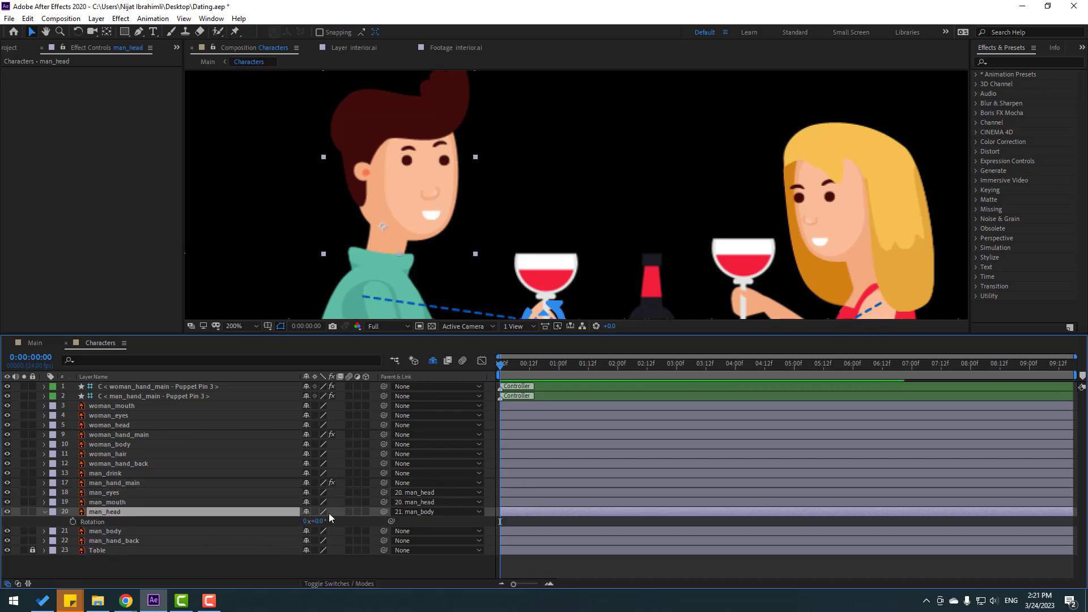
{"action": "left_click_drag", "start_coordinate": [320, 521], "coordinate": [488, 263]}
{"action": "scroll", "coordinate": [461, 288], "scroll_direction": "down", "scroll_amount": 3}
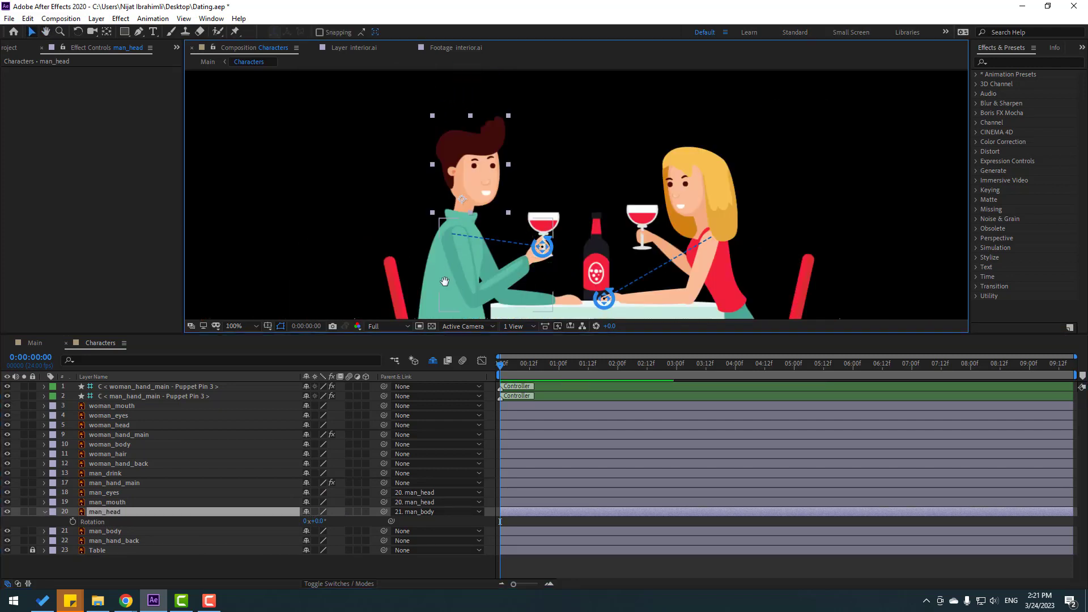
Step: Test tilting man_body to 7° Rotation, then undo it back to 0°
{"action": "left_click", "coordinate": [116, 532]}
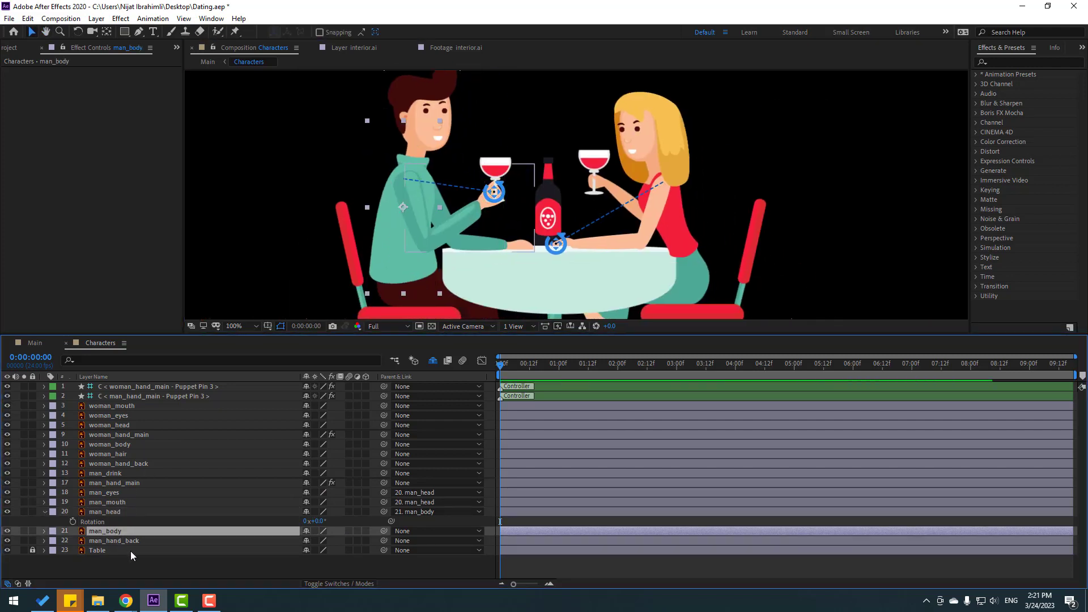
{"action": "key", "text": "r"}
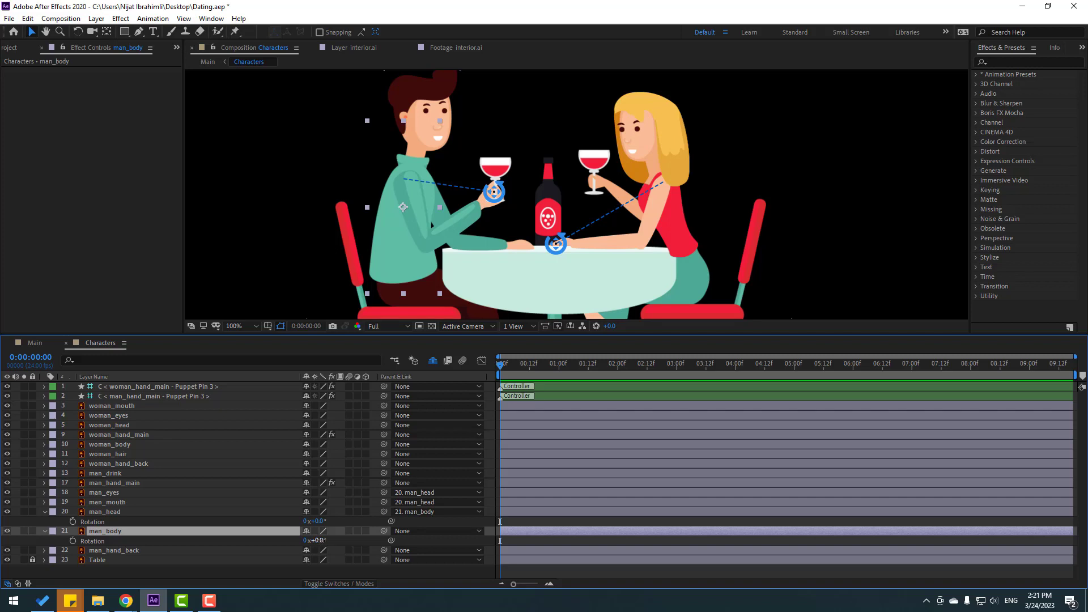
{"action": "mouse_move", "coordinate": [318, 541]}
{"action": "left_mouse_down"}
{"action": "mouse_move", "coordinate": [309, 541]}
{"action": "mouse_move", "coordinate": [338, 543]}
{"action": "left_mouse_up"}
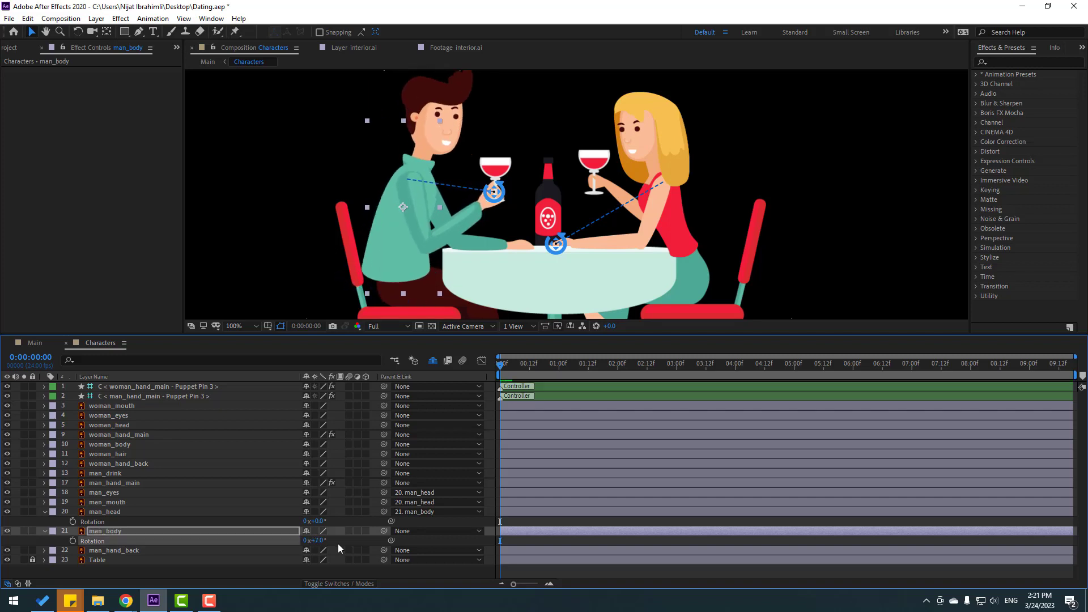
{"action": "key", "text": "ctrl+z"}
Step: Lower man_body's anchor point toward the seat and retest the tilt around it
{"action": "left_click", "coordinate": [107, 33]}
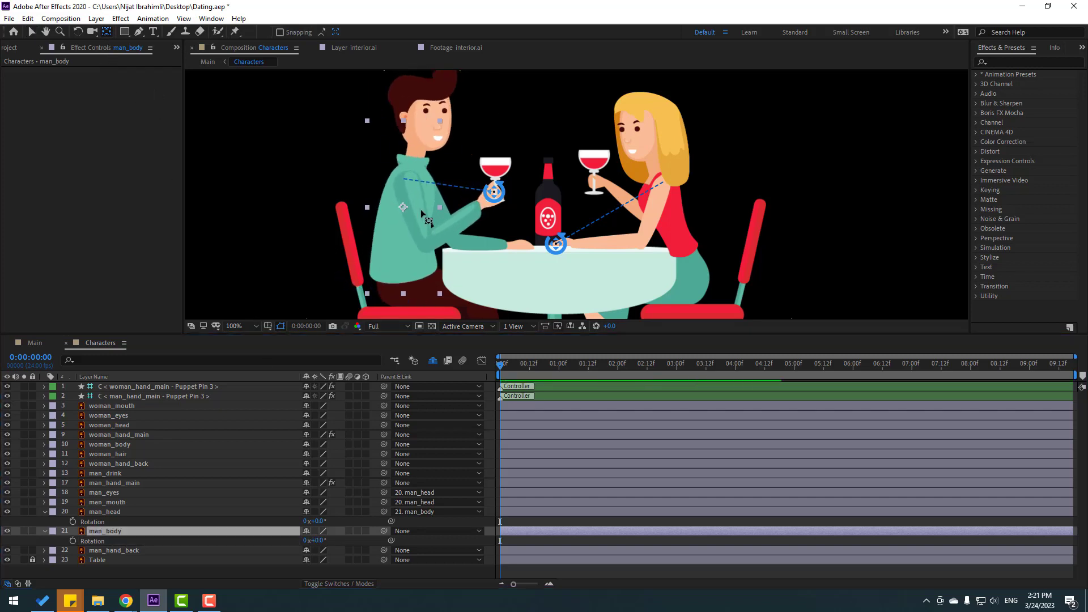
{"action": "left_click_drag", "start_coordinate": [403, 207], "coordinate": [403, 224]}
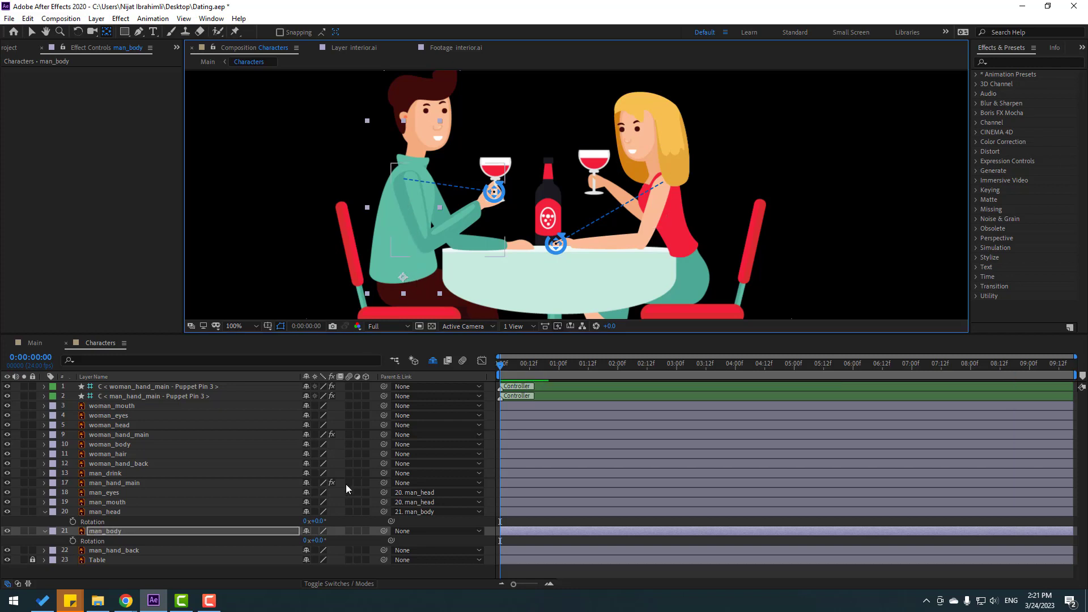
{"action": "left_click_drag", "start_coordinate": [317, 540], "coordinate": [316, 540]}
{"action": "left_click", "coordinate": [31, 33]}
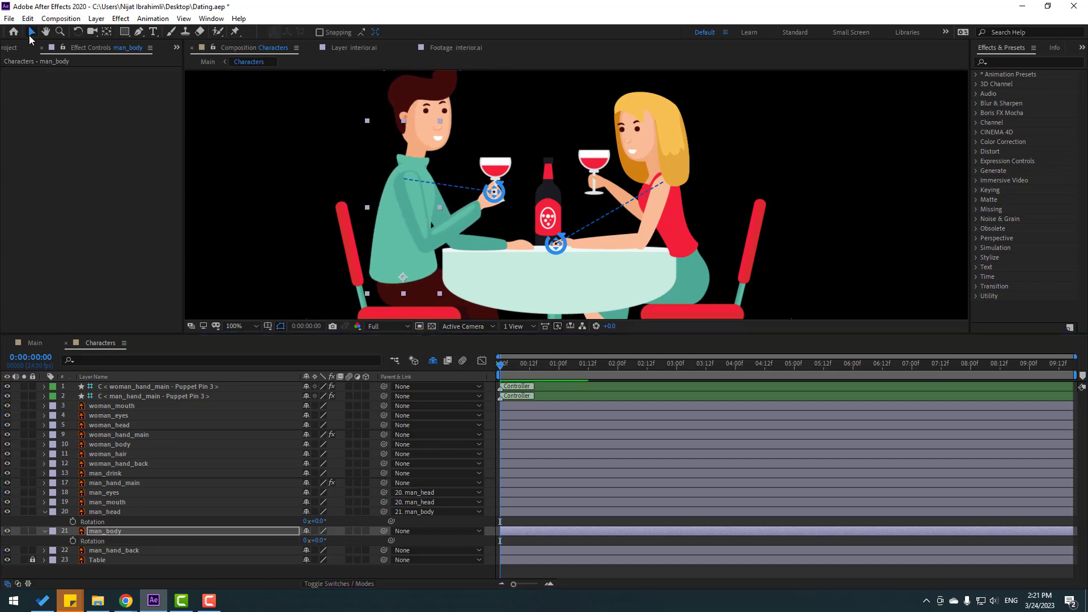
{"action": "key", "text": "r"}
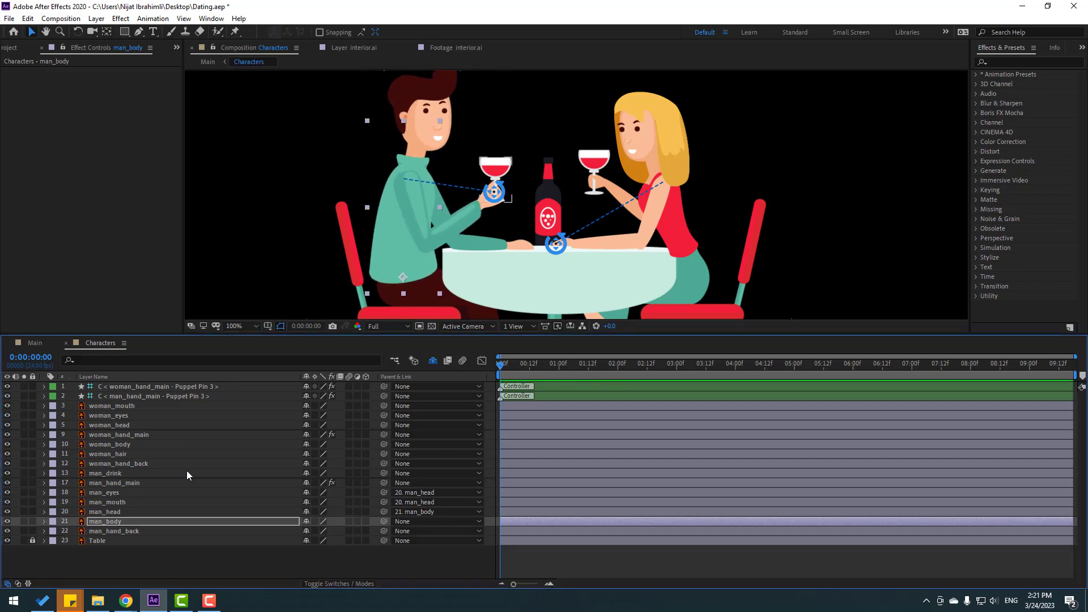
{"action": "left_click", "coordinate": [119, 532]}
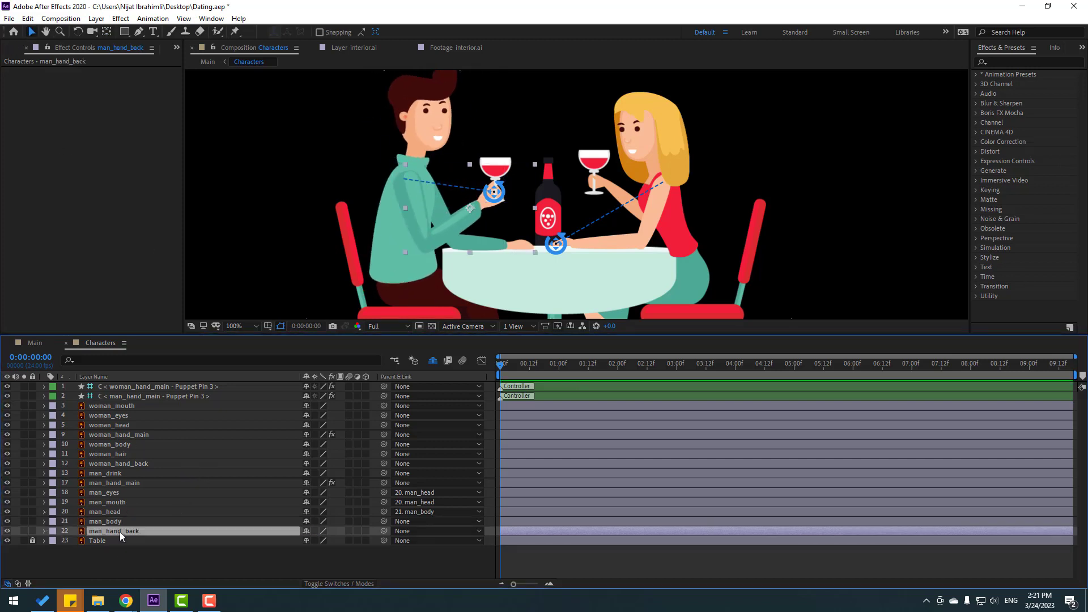
Step: Solo man_hand_back and move its anchor point to the shoulder end
{"action": "left_click", "coordinate": [24, 532]}
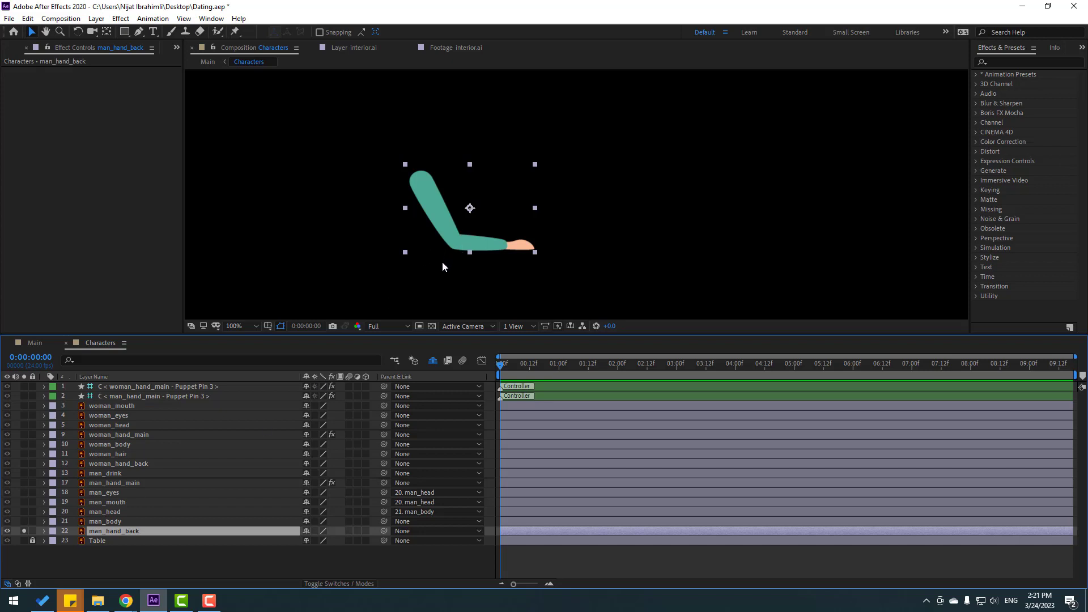
{"action": "left_click", "coordinate": [105, 32]}
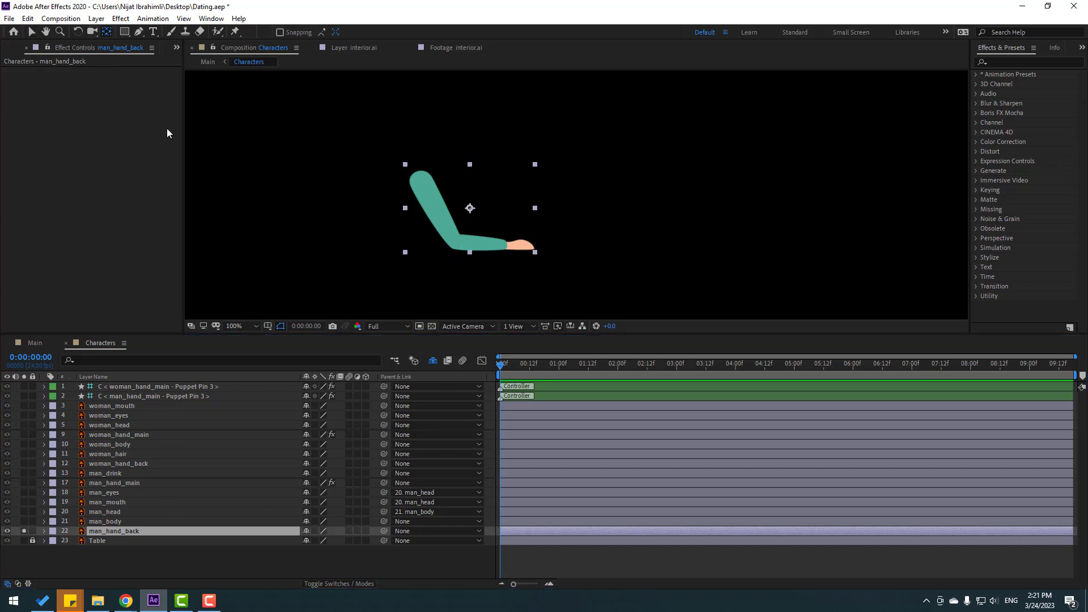
{"action": "left_click_drag", "start_coordinate": [470, 208], "coordinate": [420, 177]}
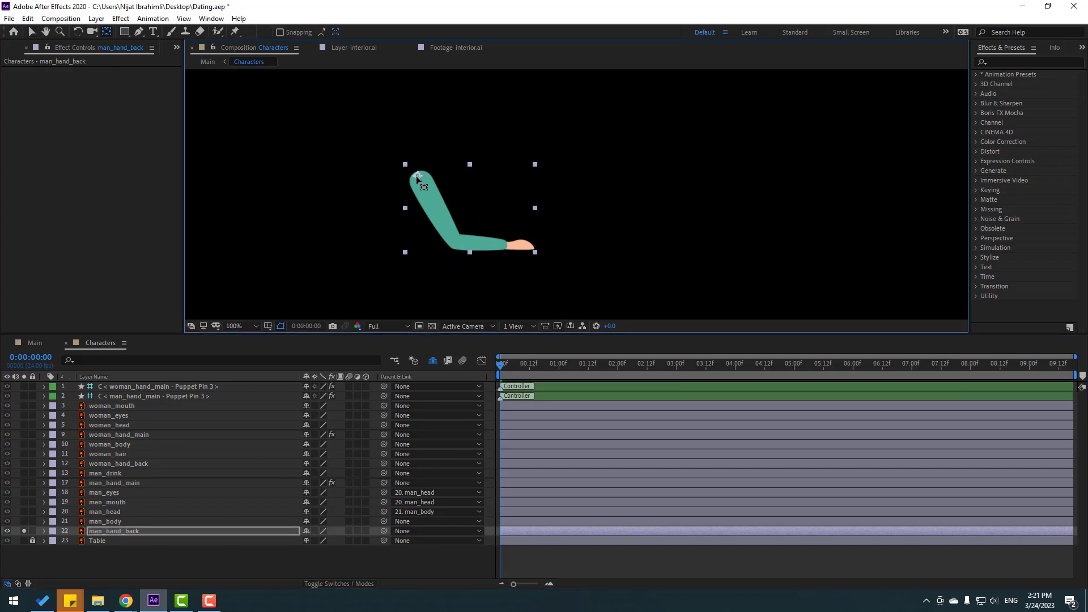
{"action": "left_click", "coordinate": [31, 33]}
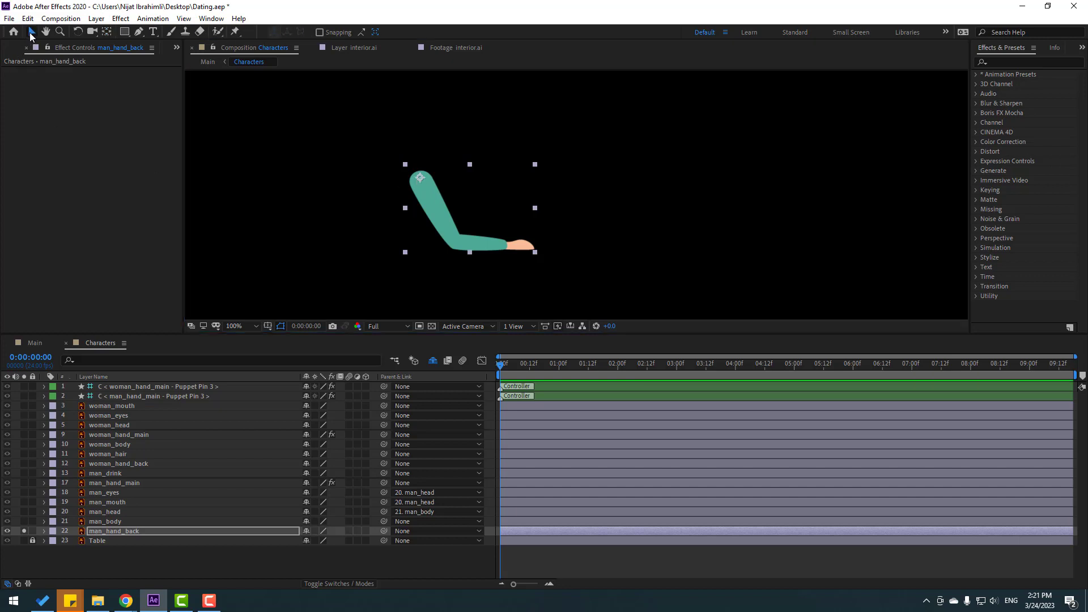
{"action": "left_click", "coordinate": [24, 531]}
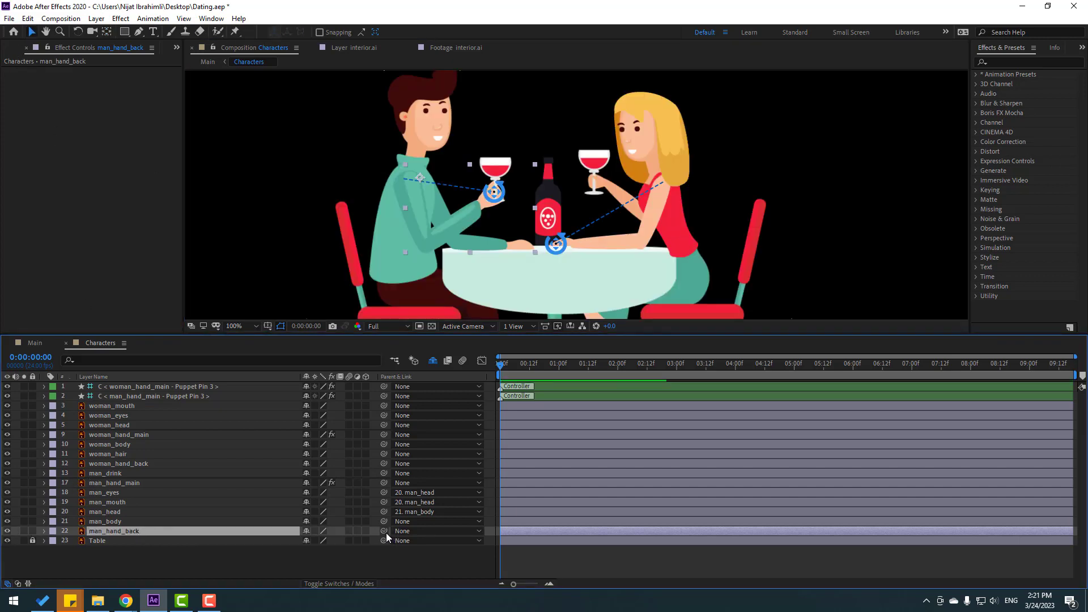
Step: Parent man_hand_back to man_body and tilt the body to test the sway
{"action": "left_click_drag", "start_coordinate": [375, 531], "coordinate": [99, 522]}
{"action": "left_click", "coordinate": [120, 523]}
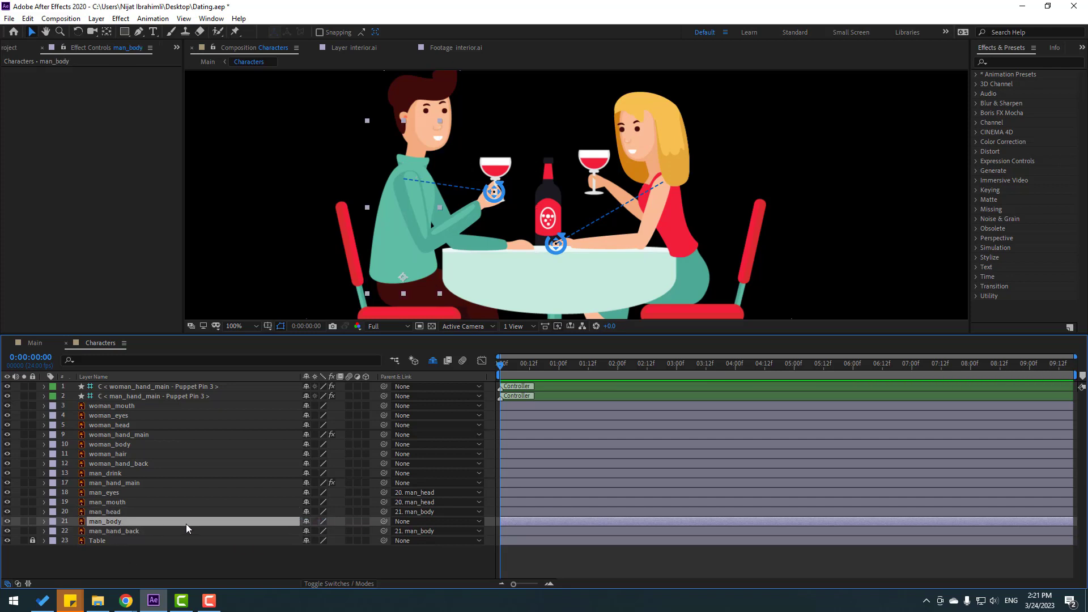
{"action": "key", "text": "r"}
{"action": "left_click_drag", "start_coordinate": [320, 532], "coordinate": [316, 531]}
Step: Parent man_drink to the man's hand controller and test it by moving the hand
{"action": "key", "text": "ctrl+z"}
{"action": "key", "text": "ctrl+z"}
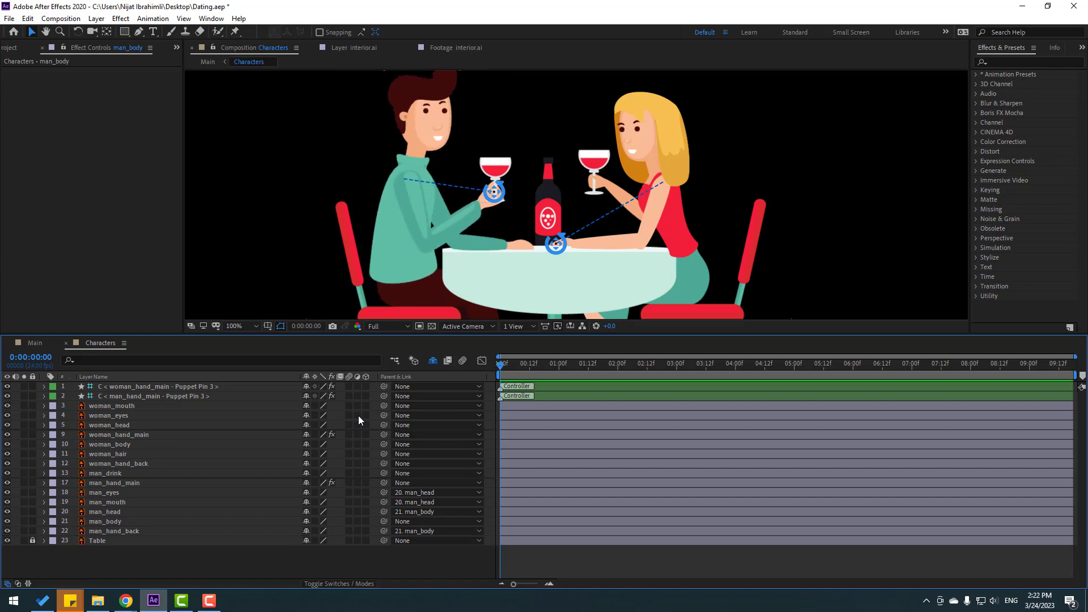
{"action": "left_click", "coordinate": [493, 168]}
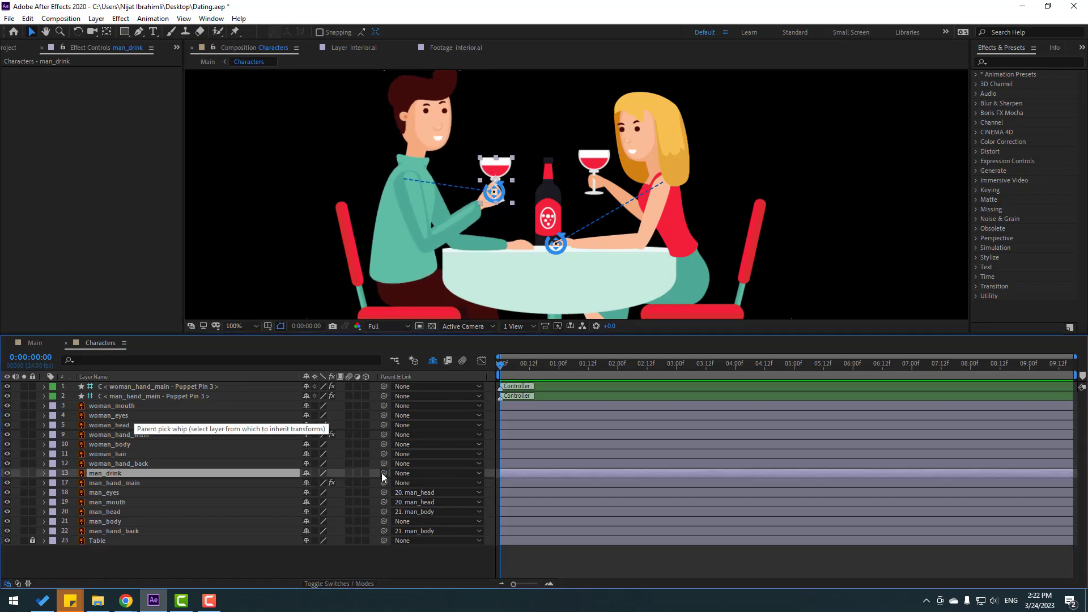
{"action": "left_click_drag", "start_coordinate": [384, 473], "coordinate": [158, 398]}
{"action": "left_click", "coordinate": [167, 397]}
{"action": "key", "text": "period"}
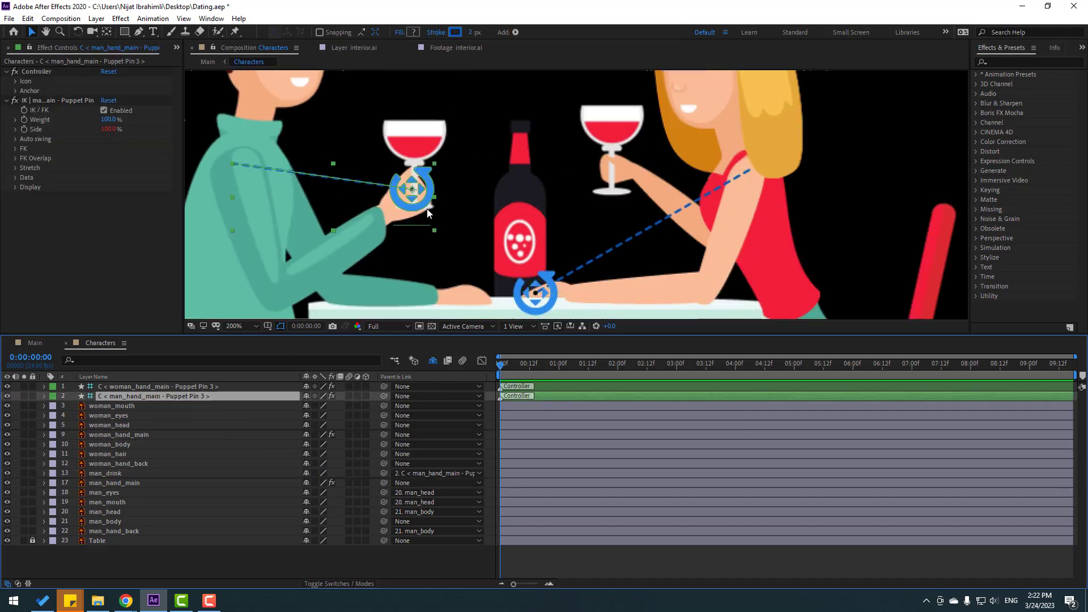
{"action": "left_click_drag", "start_coordinate": [401, 219], "coordinate": [409, 198]}
{"action": "left_click", "coordinate": [7, 396]}
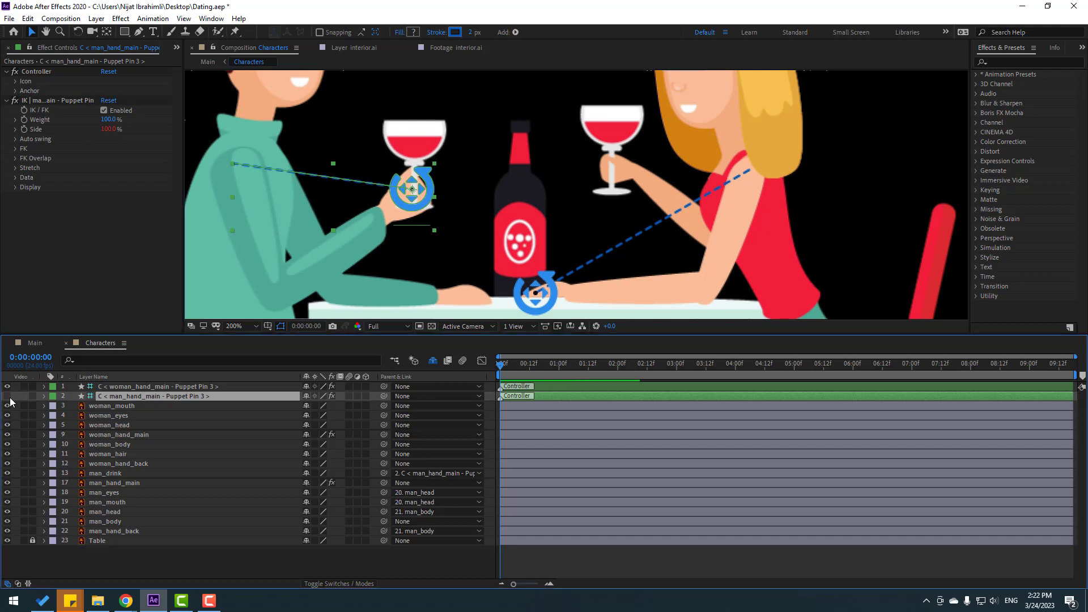
{"action": "left_click", "coordinate": [8, 397]}
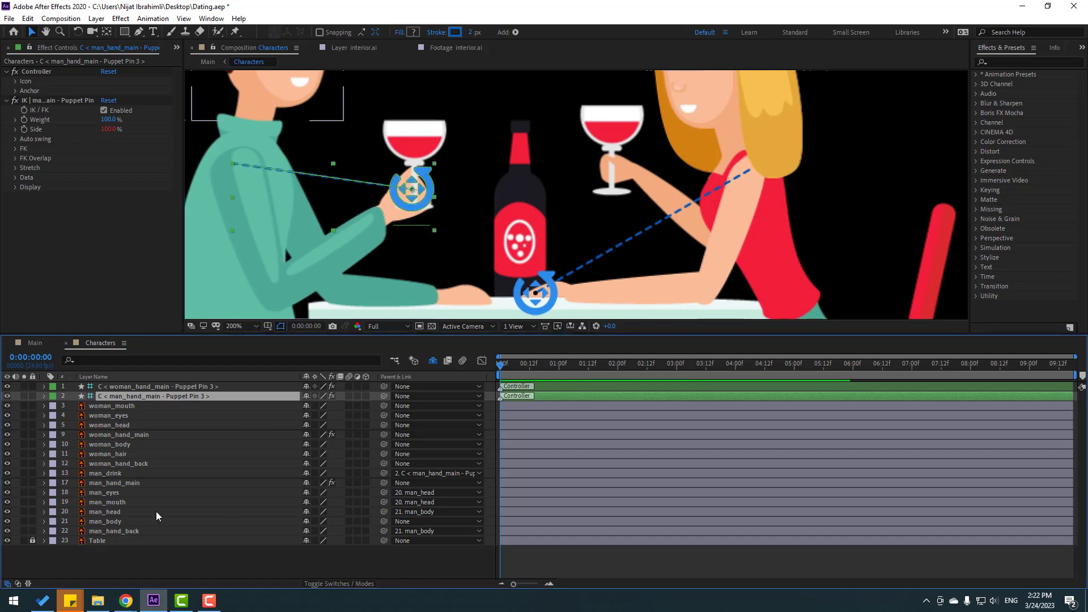
Step: Move man_drink below man_hand_main in the layer stack and preview
{"action": "left_click", "coordinate": [122, 475]}
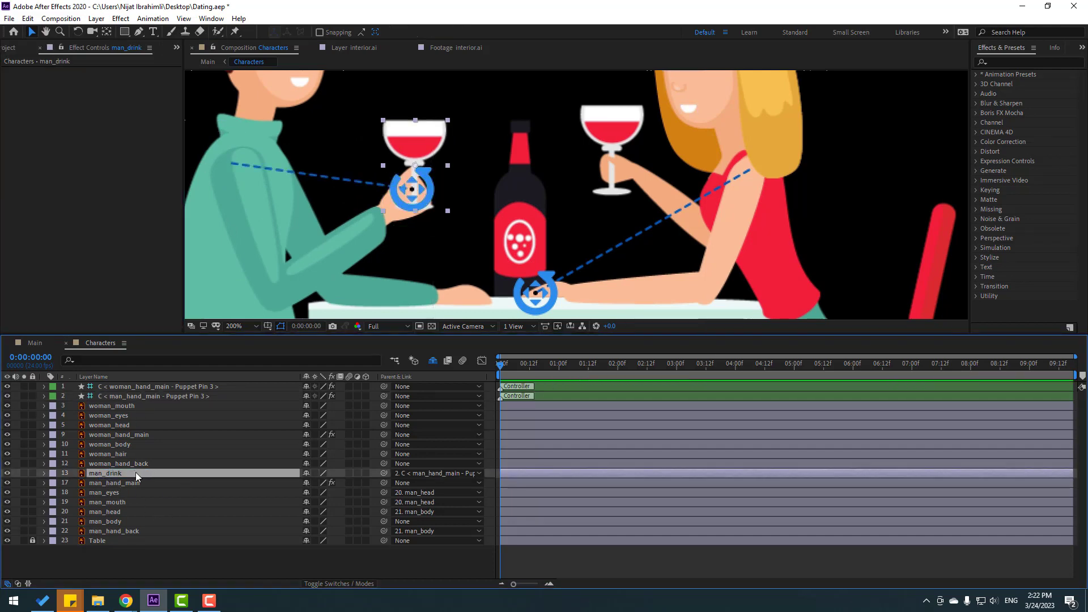
{"action": "left_click_drag", "start_coordinate": [112, 476], "coordinate": [133, 492]}
{"action": "left_click", "coordinate": [211, 565]}
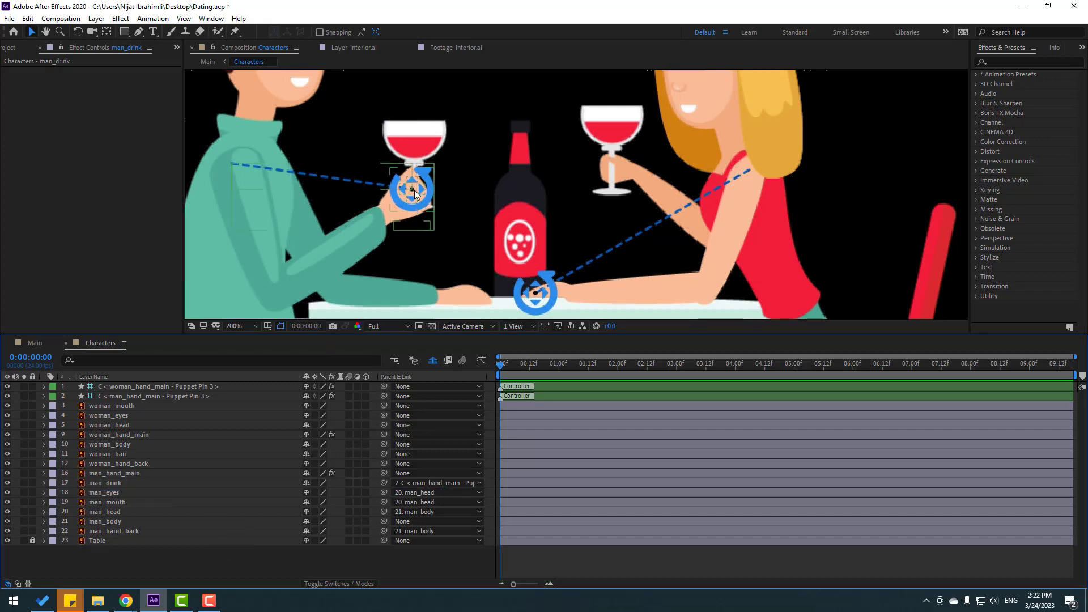
{"action": "key", "text": "space"}
Step: Solo woman_hand_back and move its anchor point to the arm's lower end
{"action": "left_click", "coordinate": [503, 242]}
{"action": "key", "text": "comma"}
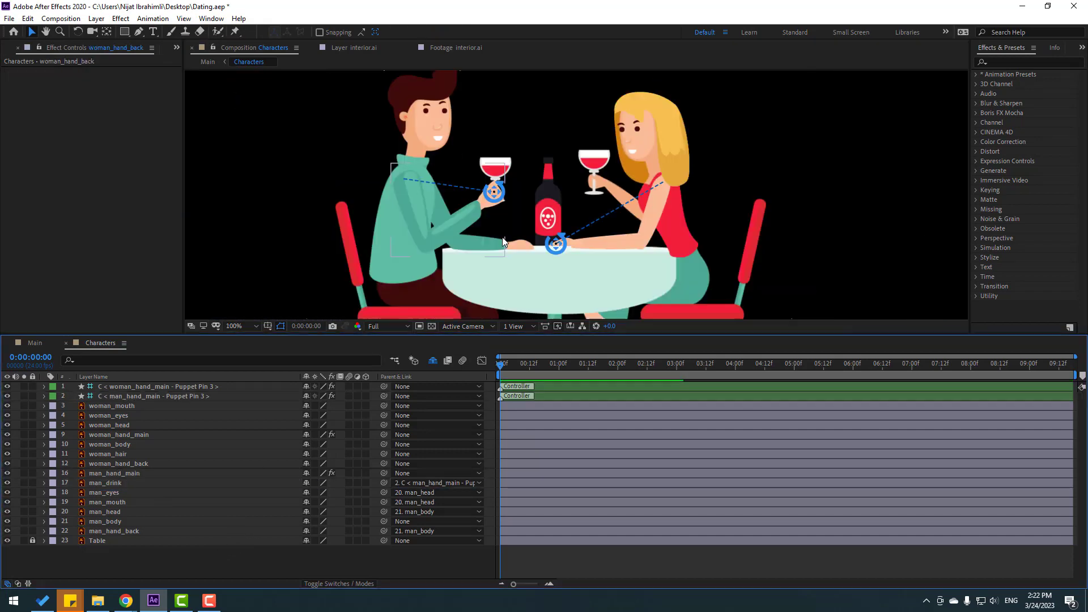
{"action": "left_click", "coordinate": [121, 466]}
{"action": "left_click", "coordinate": [23, 464]}
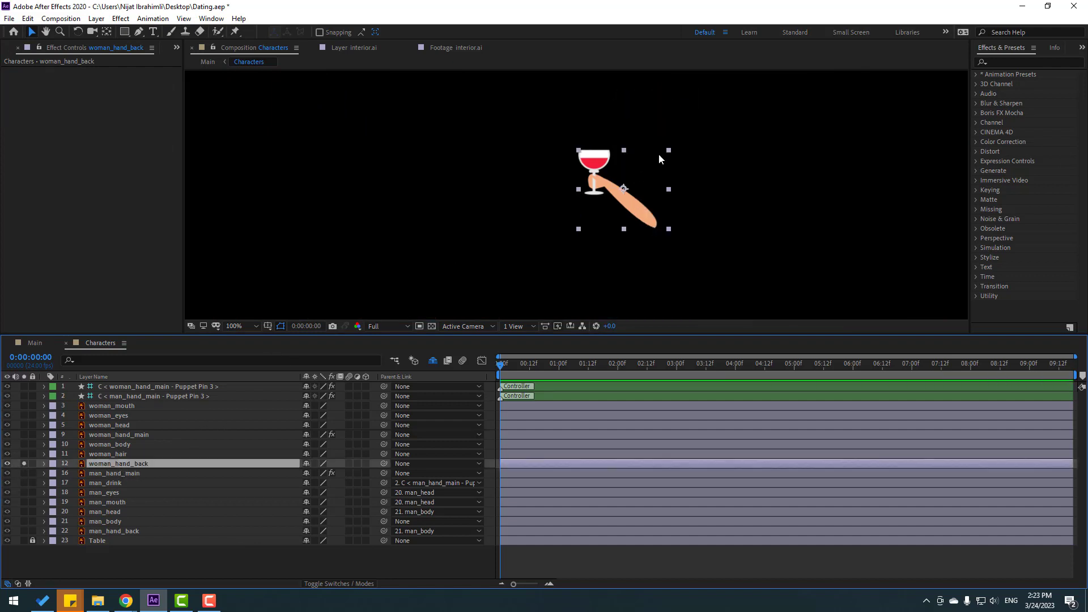
{"action": "scroll", "coordinate": [659, 155], "scroll_direction": "up", "scroll_amount": 2}
{"action": "left_click", "coordinate": [112, 35]}
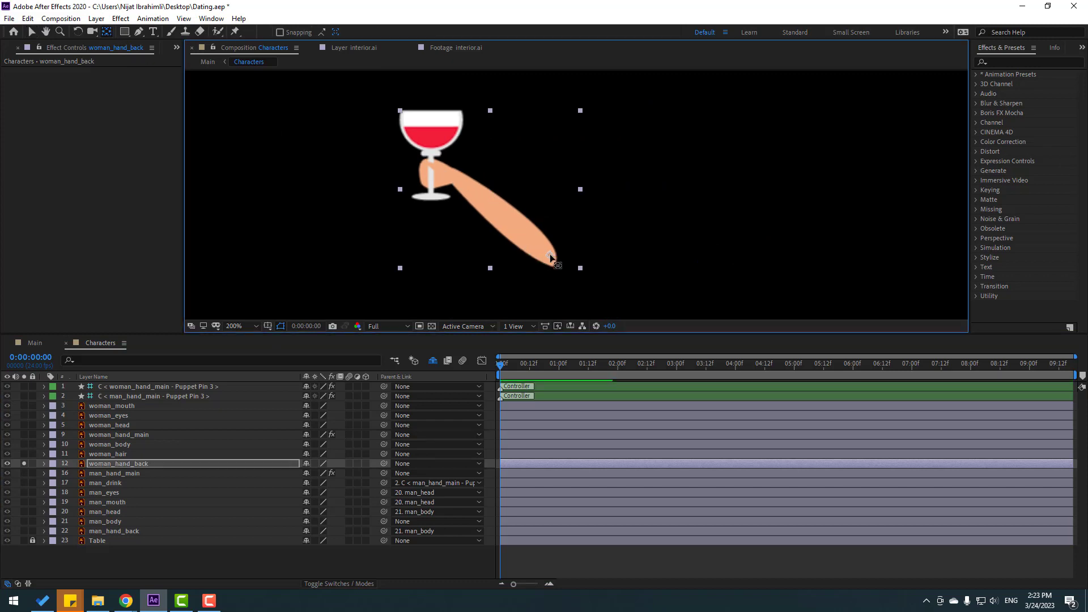
{"action": "left_click_drag", "start_coordinate": [490, 188], "coordinate": [550, 258]}
{"action": "left_click", "coordinate": [34, 34]}
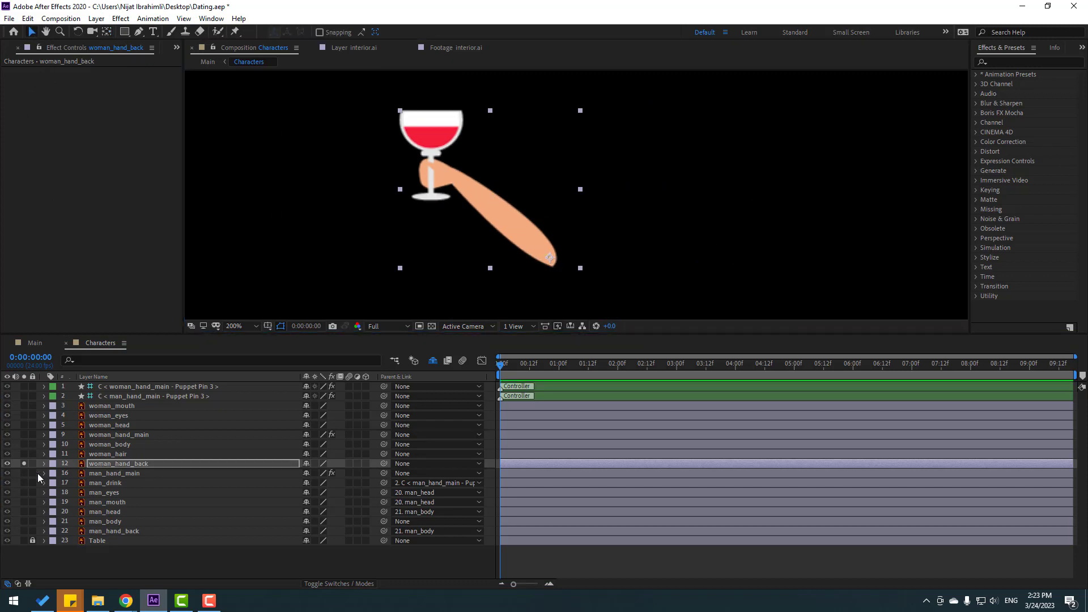
{"action": "left_click", "coordinate": [23, 466]}
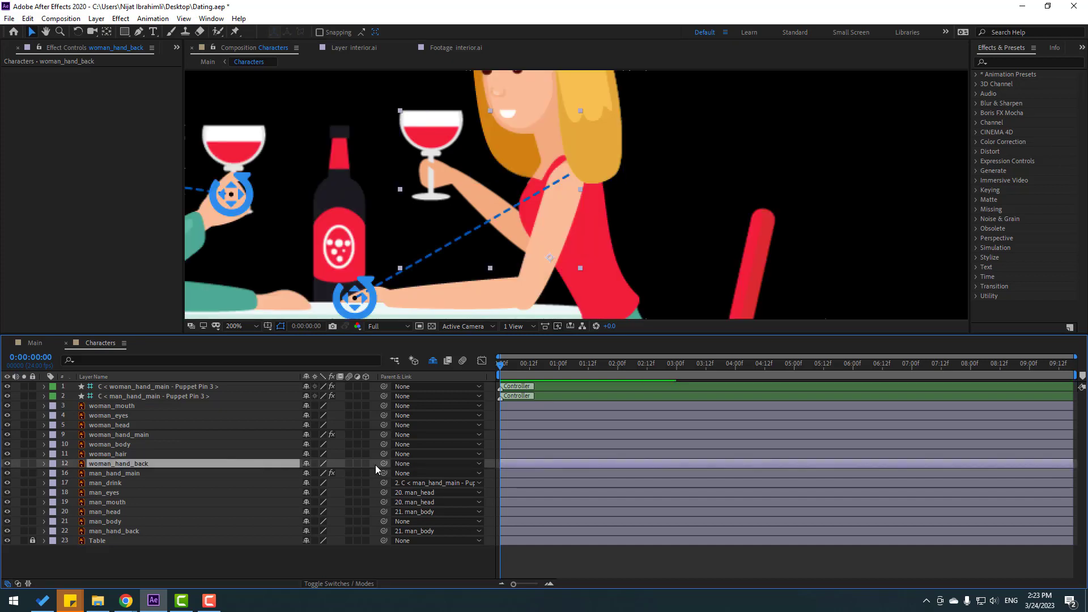
Step: Parent woman_hand_back to woman_body
{"action": "left_click_drag", "start_coordinate": [384, 464], "coordinate": [113, 445]}
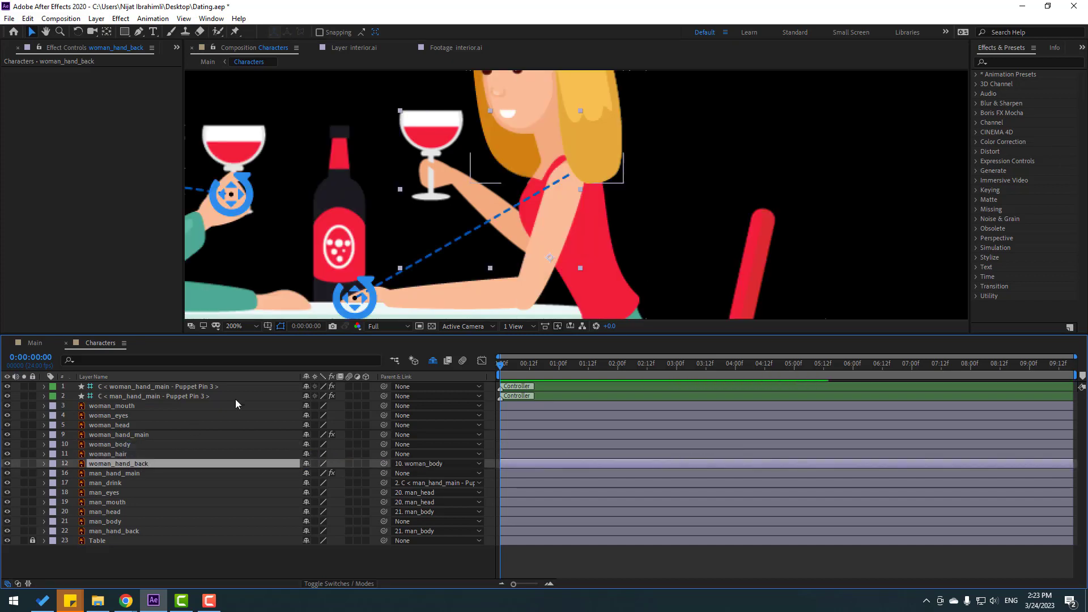
{"action": "left_click", "coordinate": [110, 445]}
{"action": "scroll", "coordinate": [357, 142], "scroll_direction": "down", "scroll_amount": 4}
Step: Solo woman_body and move its anchor point to the bottom of the dress
{"action": "scroll", "coordinate": [358, 141], "scroll_direction": "up", "scroll_amount": 2}
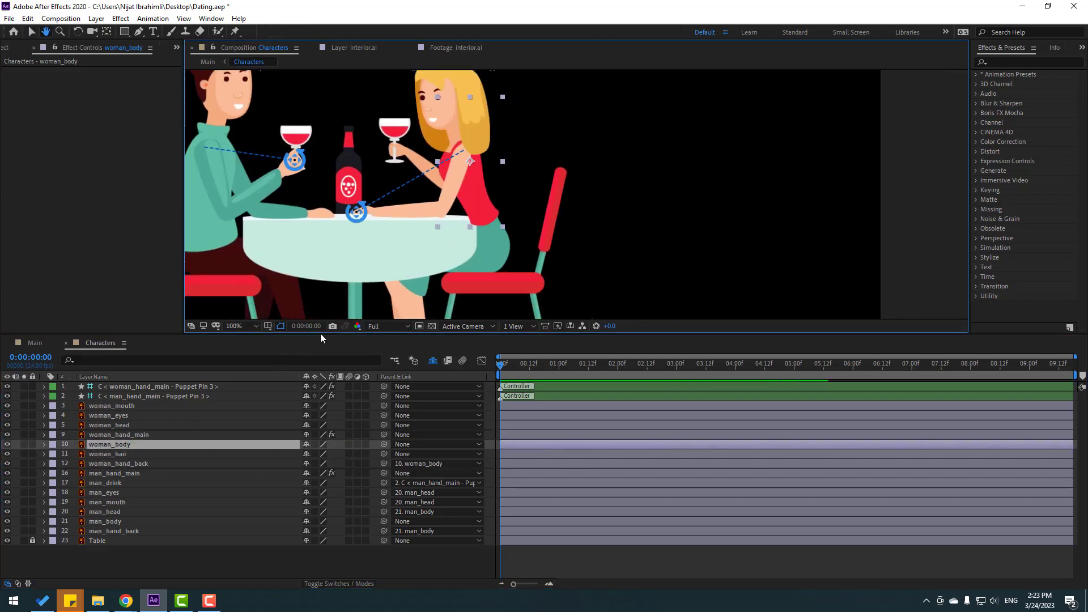
{"action": "left_click", "coordinate": [24, 444]}
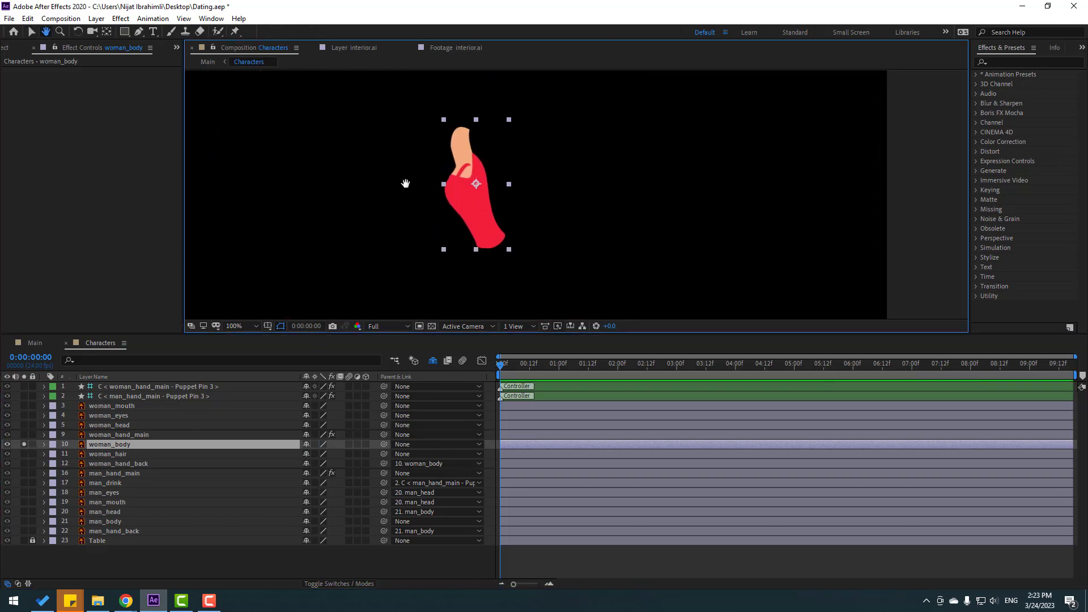
{"action": "left_click", "coordinate": [107, 32]}
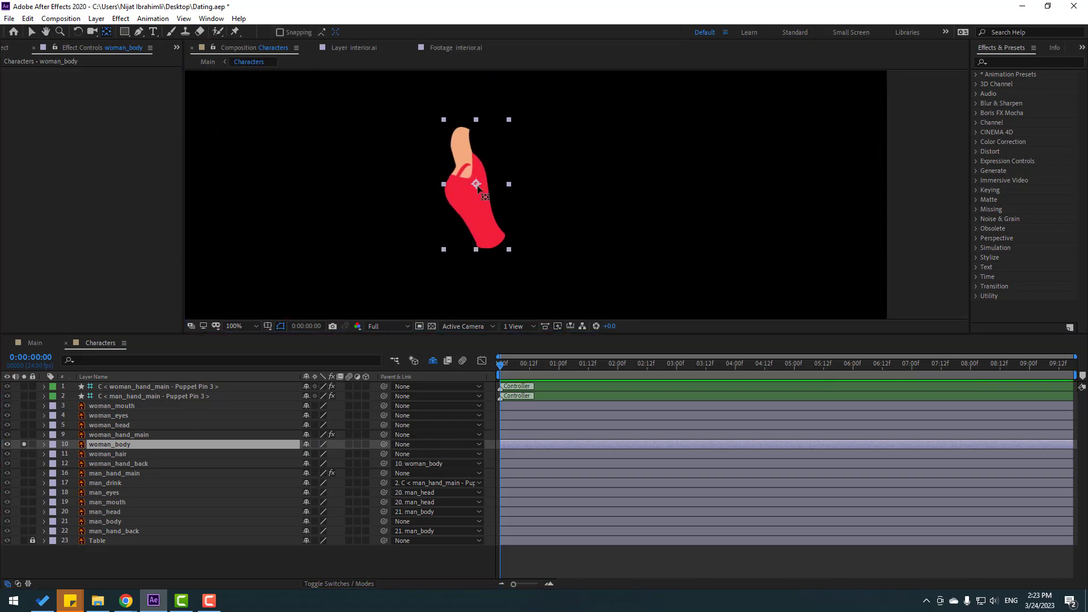
{"action": "left_click_drag", "start_coordinate": [477, 186], "coordinate": [492, 241]}
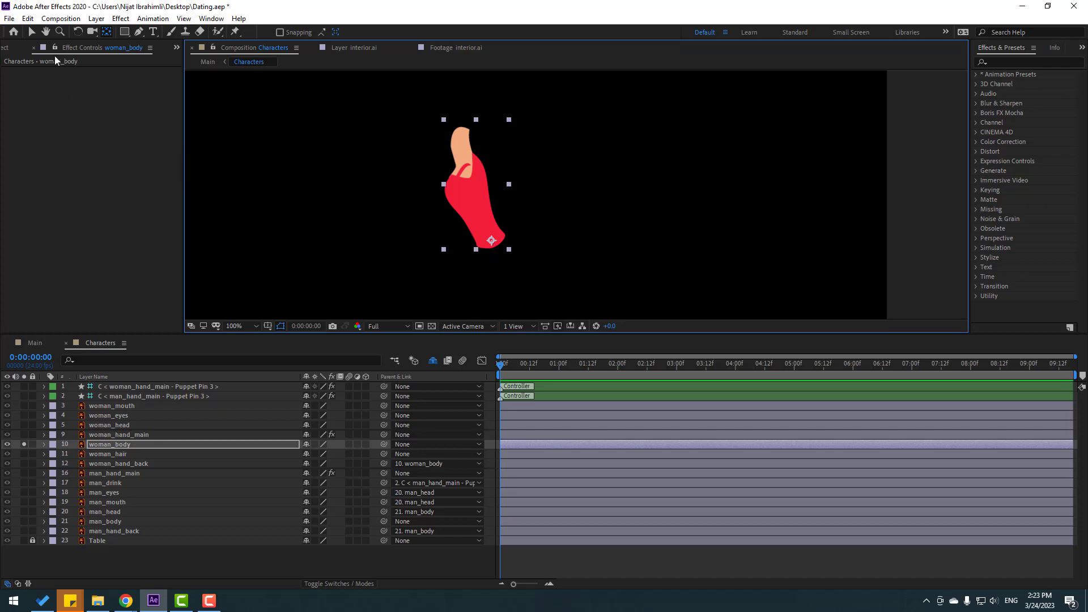
{"action": "left_click", "coordinate": [32, 34]}
{"action": "left_click", "coordinate": [23, 445]}
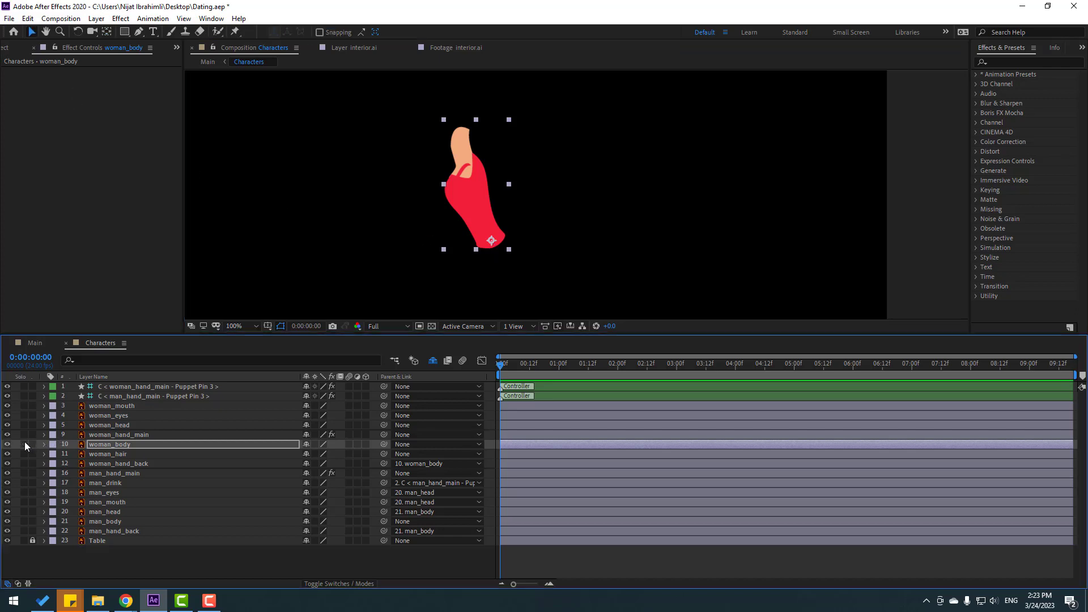
Step: Test woman_body's Rotation tilt, undo it, and select woman_mouth and woman_eyes
{"action": "left_click", "coordinate": [115, 445]}
{"action": "key", "text": "r"}
{"action": "left_click_drag", "start_coordinate": [320, 456], "coordinate": [311, 455]}
{"action": "key", "text": "ctrl+z"}
{"action": "key", "text": "ctrl+z"}
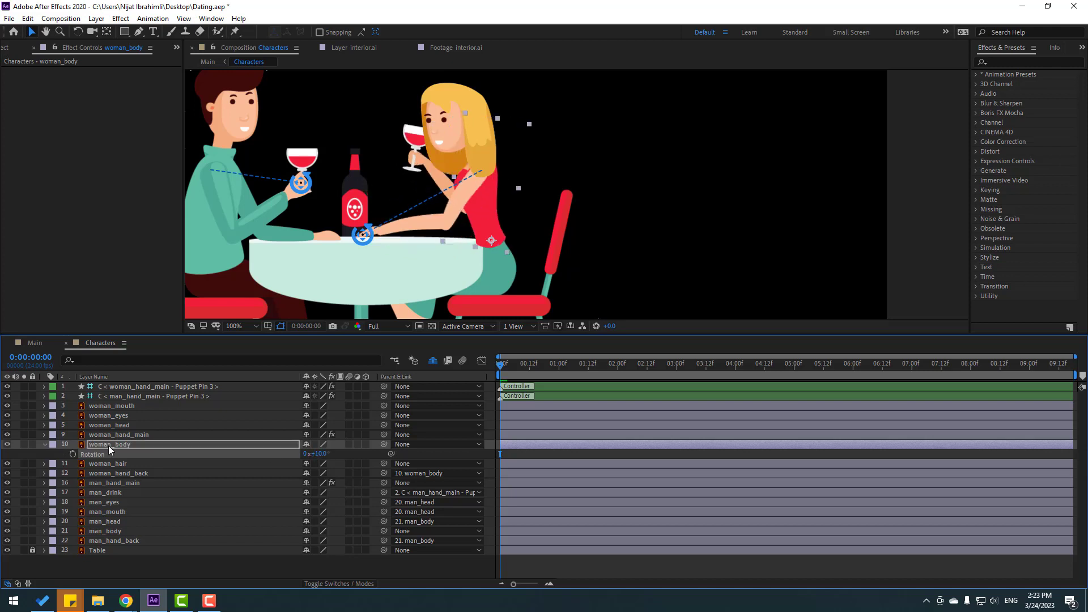
{"action": "left_click", "coordinate": [45, 444]}
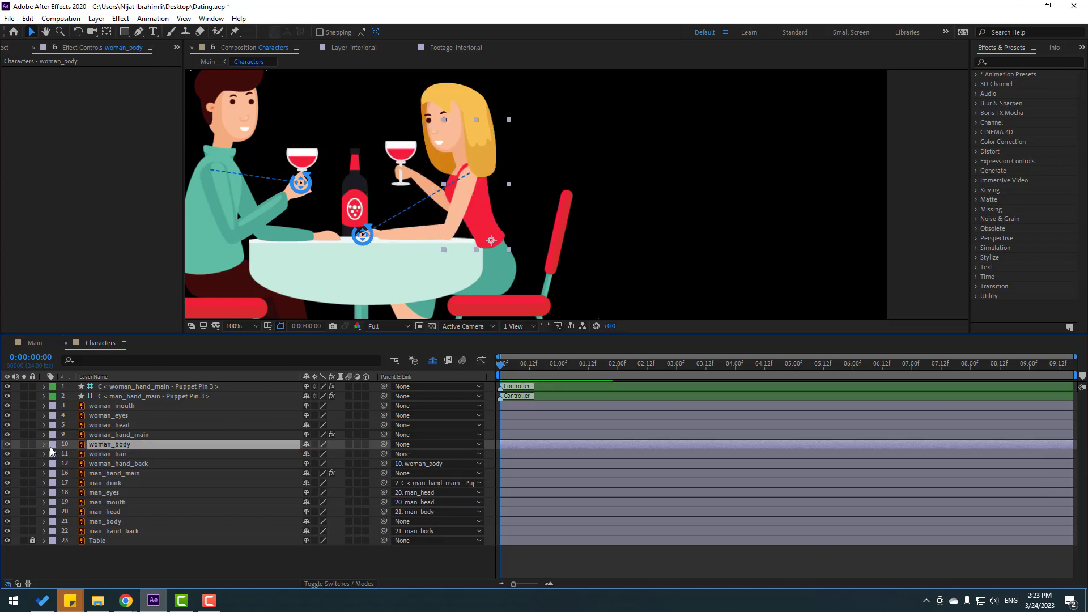
{"action": "left_click", "coordinate": [118, 409]}
{"action": "left_click", "coordinate": [110, 416], "text": "shift"}
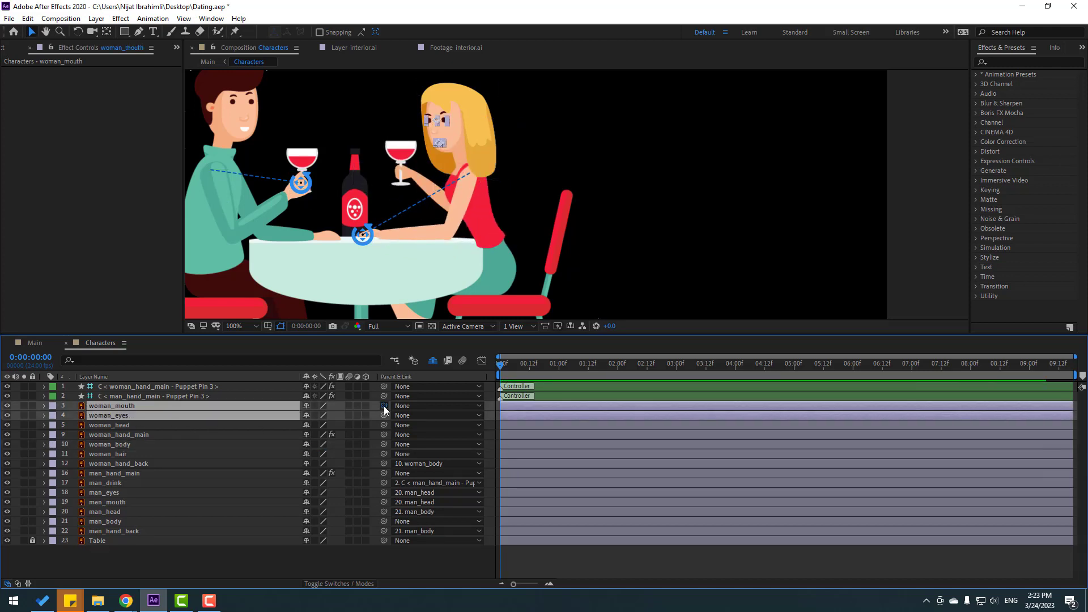
Step: Parent woman_mouth and woman_eyes to woman_head, and lower the head's pivot toward the neck
{"action": "left_click_drag", "start_coordinate": [383, 406], "coordinate": [111, 426]}
{"action": "left_click", "coordinate": [111, 427]}
{"action": "left_click", "coordinate": [24, 425]}
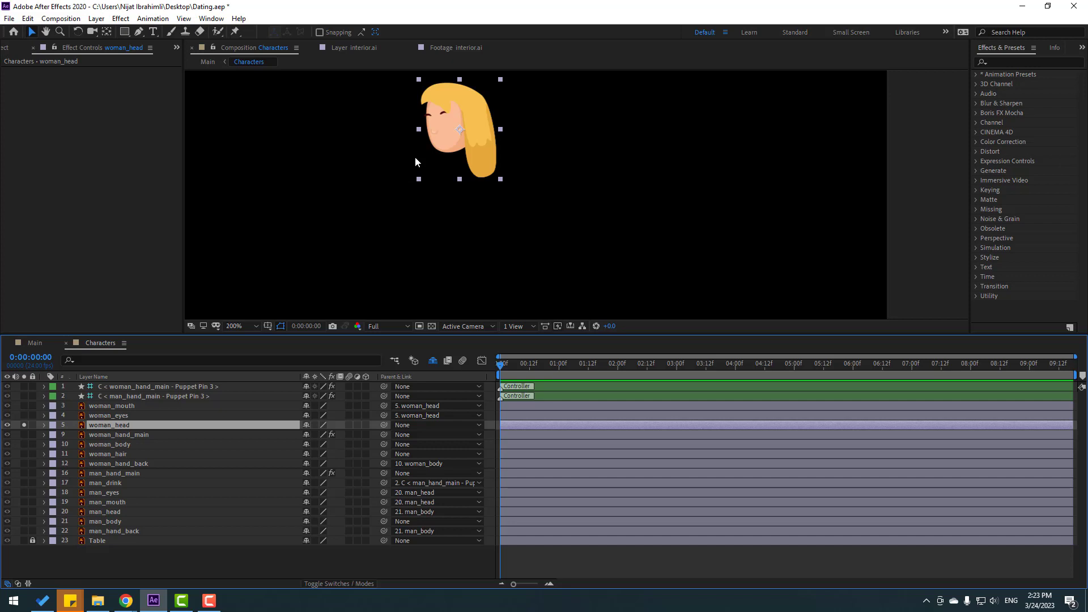
{"action": "scroll", "coordinate": [415, 157], "scroll_direction": "up", "scroll_amount": 1}
{"action": "left_click", "coordinate": [108, 33]}
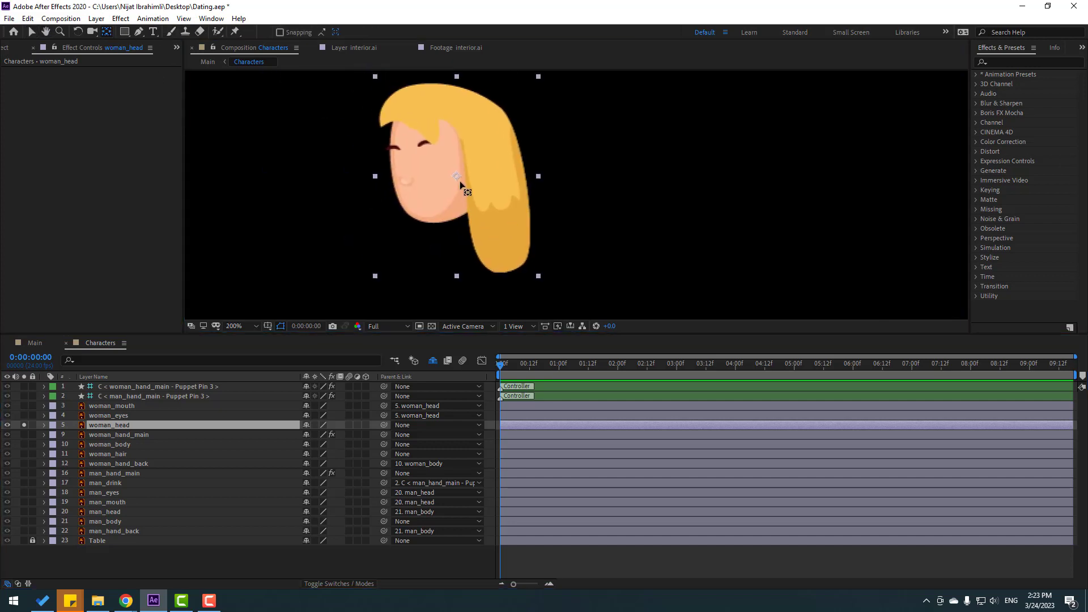
{"action": "left_click_drag", "start_coordinate": [460, 182], "coordinate": [471, 207]}
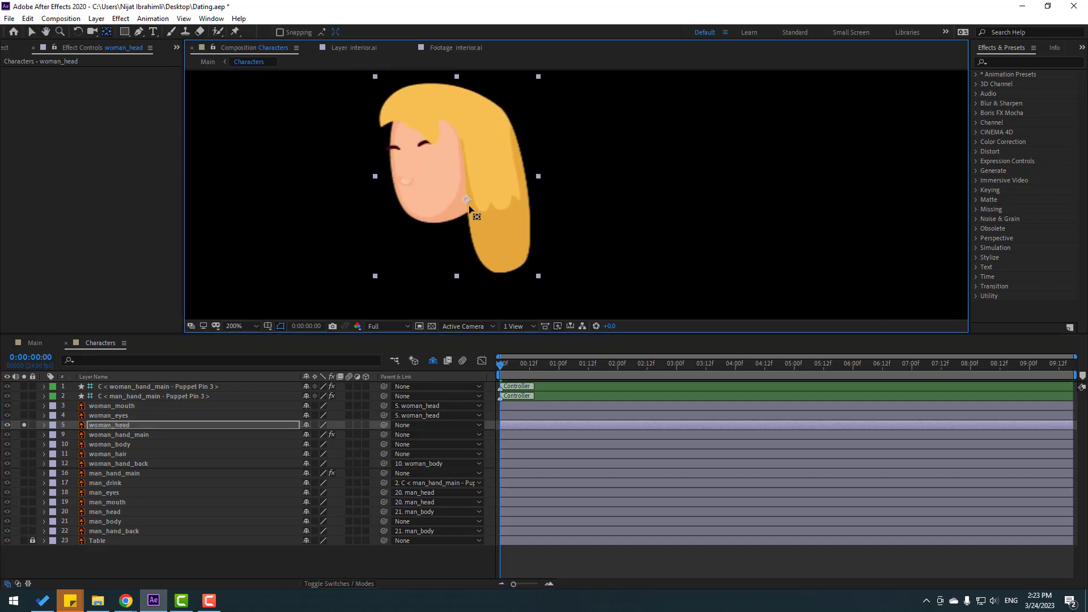
{"action": "left_click", "coordinate": [24, 426]}
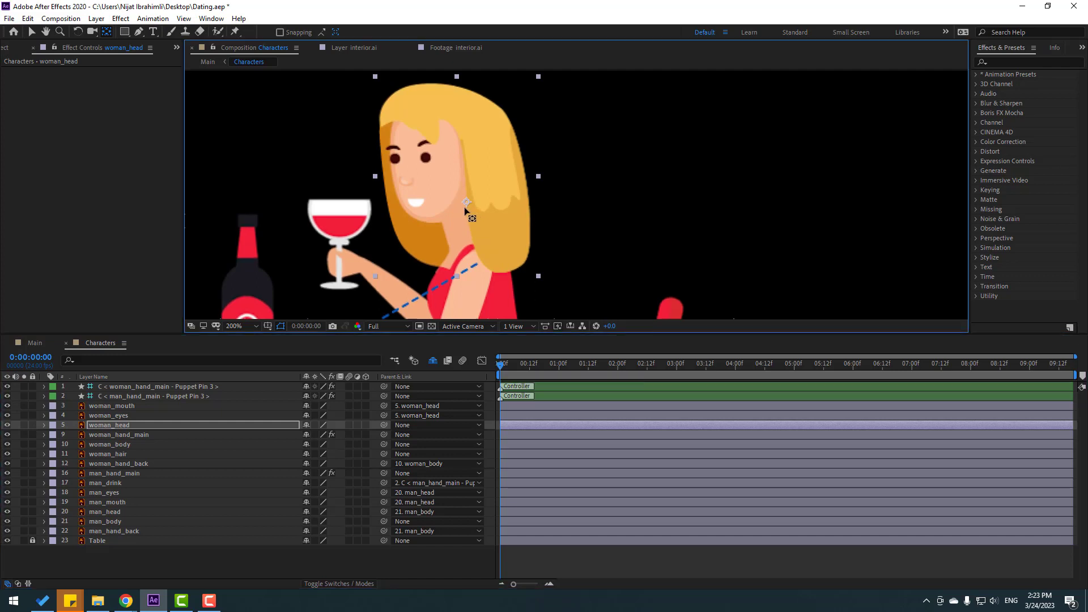
Step: Test woman_head's Rotation tilt, then undo it back upright
{"action": "key", "text": "r"}
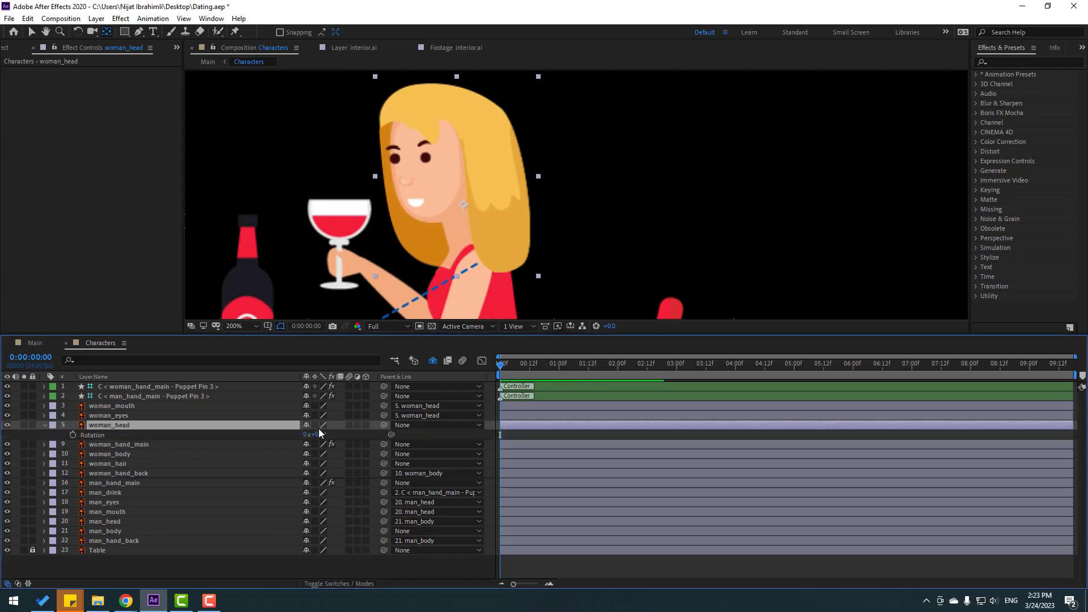
{"action": "left_click_drag", "start_coordinate": [322, 436], "coordinate": [303, 436]}
{"action": "key", "text": "ctrl+z"}
{"action": "key", "text": "v"}
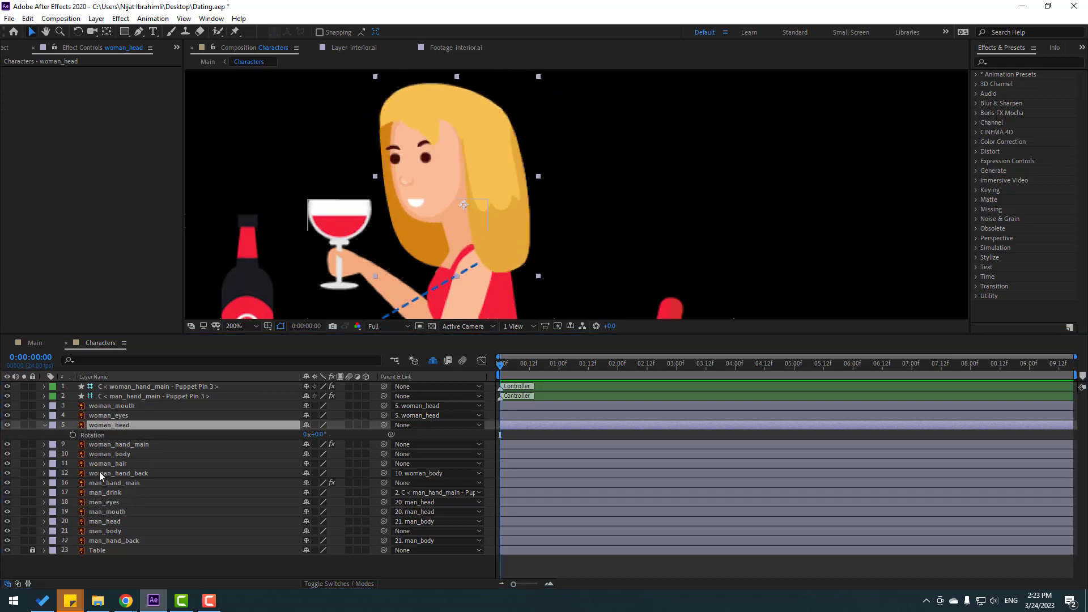
Step: Parent woman_hair to woman_head and tilt the head to check the hair follows
{"action": "left_click", "coordinate": [100, 465]}
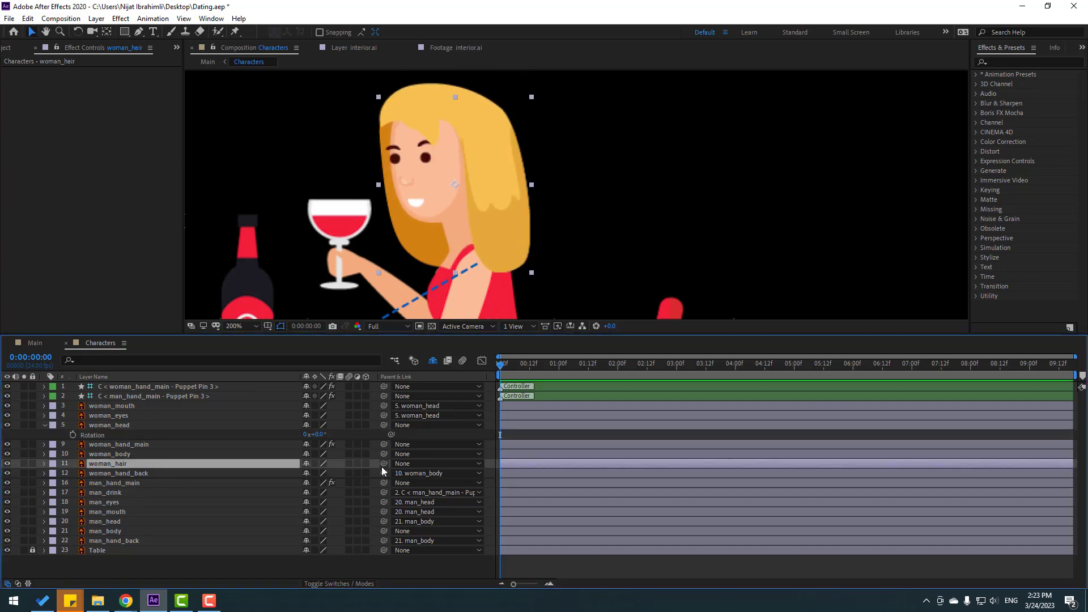
{"action": "left_click_drag", "start_coordinate": [384, 465], "coordinate": [105, 425]}
{"action": "left_click_drag", "start_coordinate": [315, 434], "coordinate": [320, 435]}
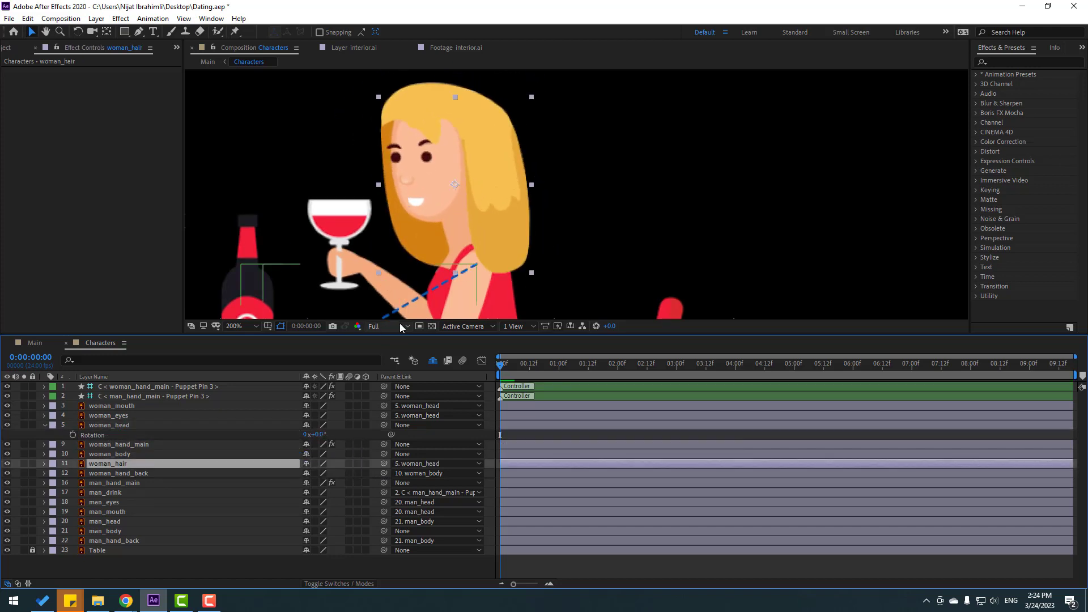
Step: Fit the whole composition in the viewer and collapse woman_head's Rotation property
{"action": "key", "text": "comma"}
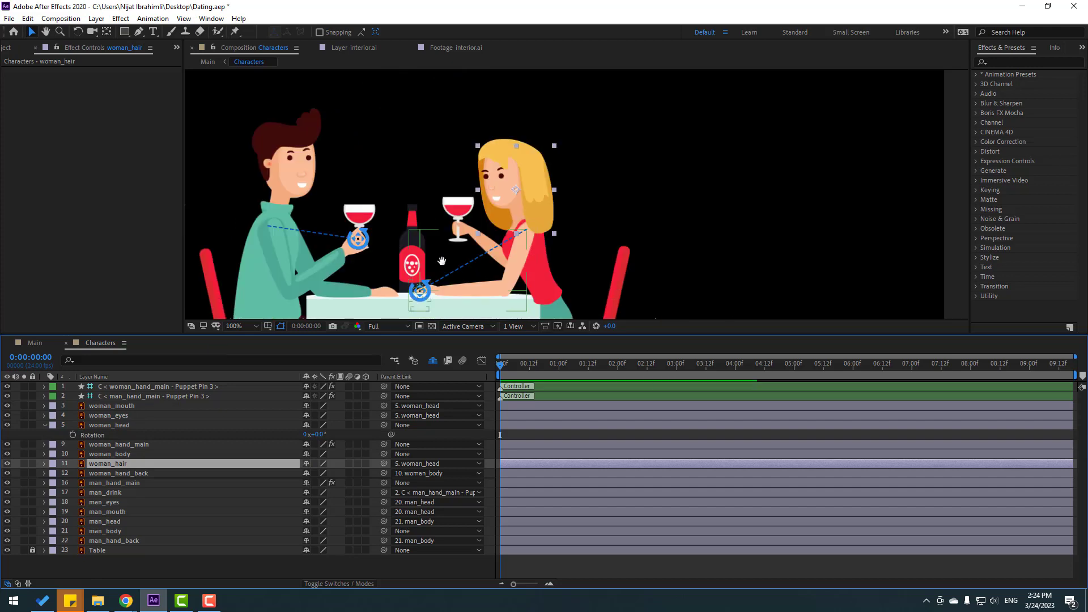
{"action": "scroll", "coordinate": [442, 261], "scroll_direction": "down", "scroll_amount": 2}
{"action": "left_click", "coordinate": [241, 326]}
{"action": "left_click", "coordinate": [244, 347]}
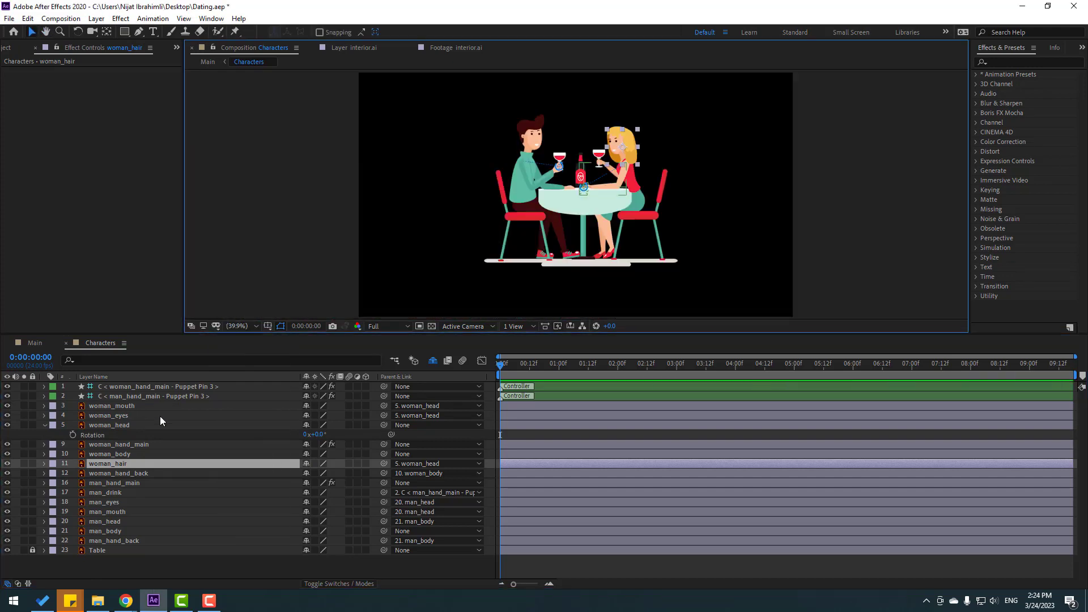
{"action": "left_click", "coordinate": [44, 426]}
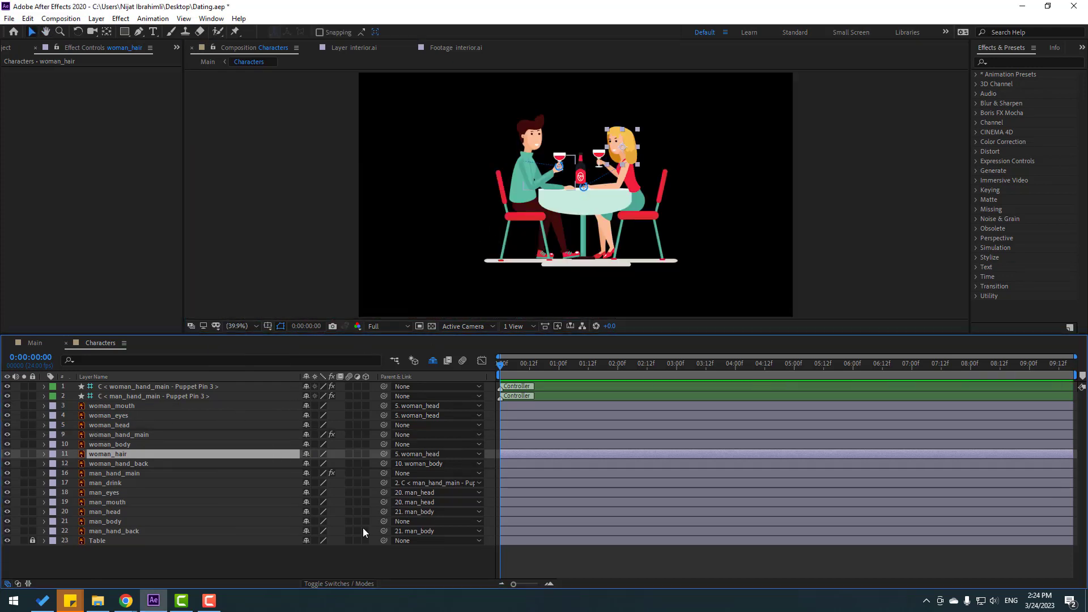
{"action": "left_click", "coordinate": [288, 557]}
{"action": "scroll", "coordinate": [543, 195], "scroll_direction": "up", "scroll_amount": 3}
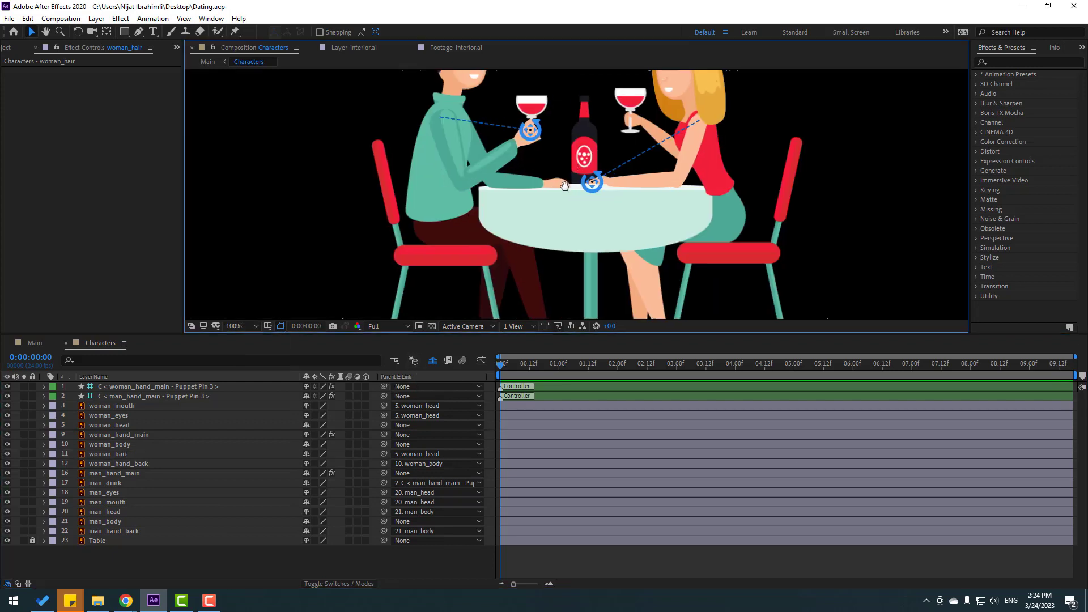
Step: Keyframe the hand controller's Position, lowered onto the table at frame 0, with Easy Ease
{"action": "left_click", "coordinate": [517, 165]}
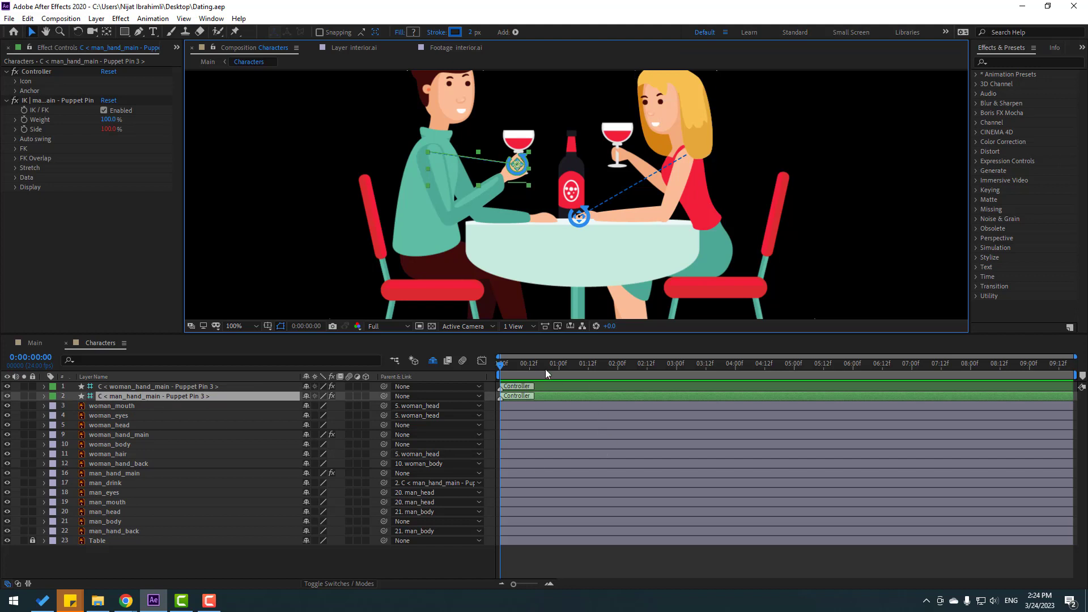
{"action": "left_click_drag", "start_coordinate": [525, 365], "coordinate": [563, 372]}
{"action": "key", "text": "p"}
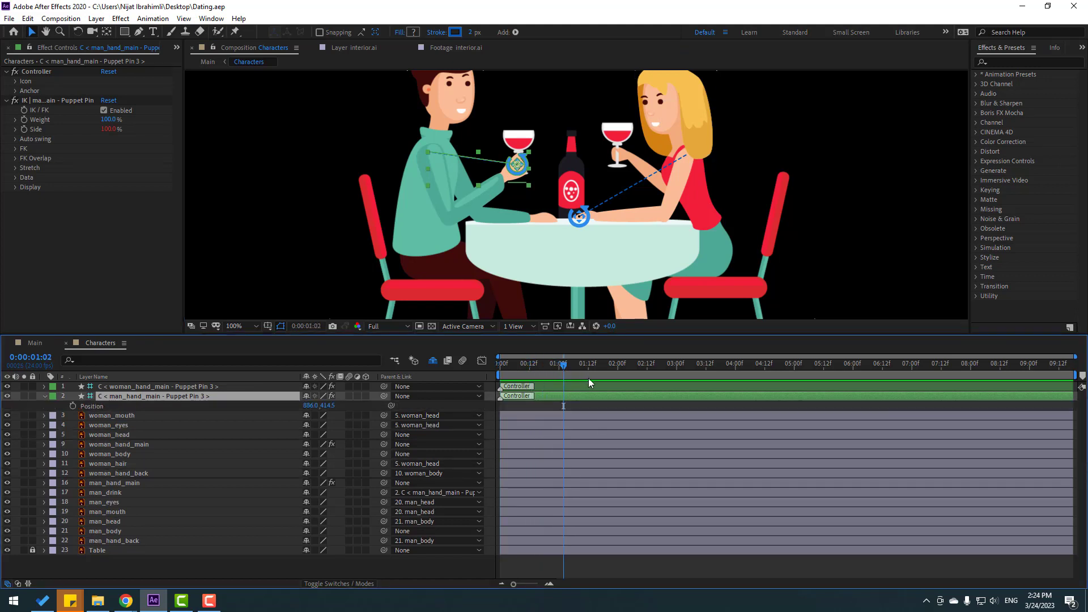
{"action": "left_click", "coordinate": [72, 406]}
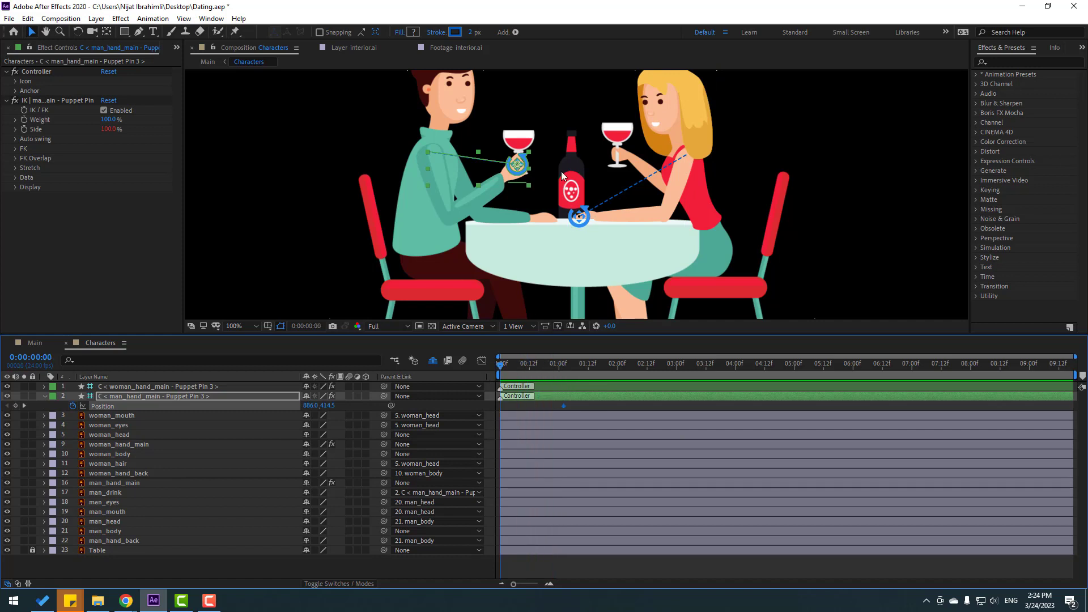
{"action": "left_click_drag", "start_coordinate": [526, 160], "coordinate": [520, 218]}
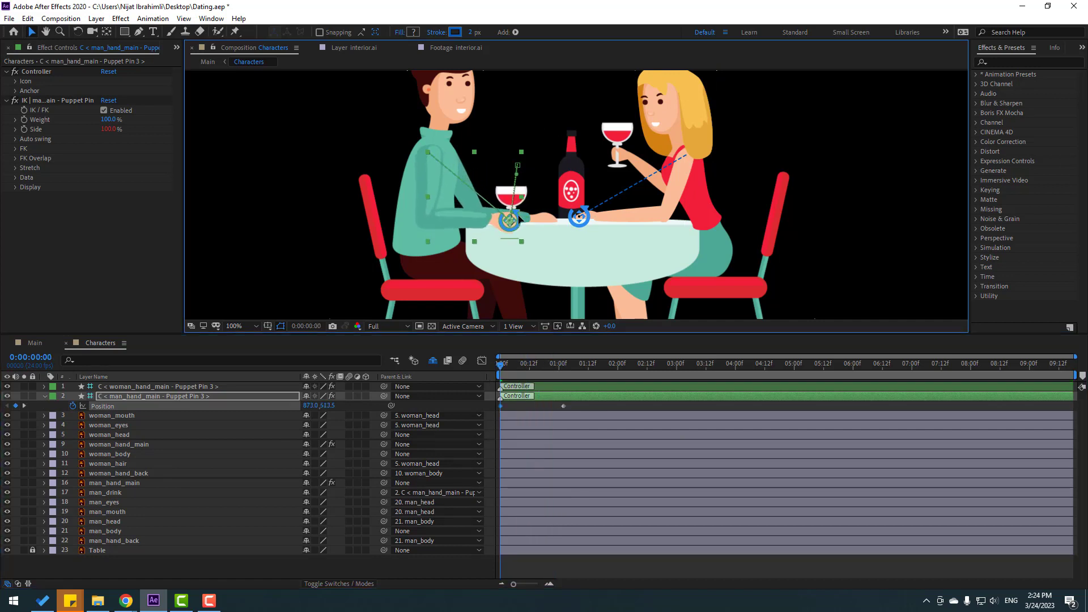
{"action": "right_click", "coordinate": [502, 406]}
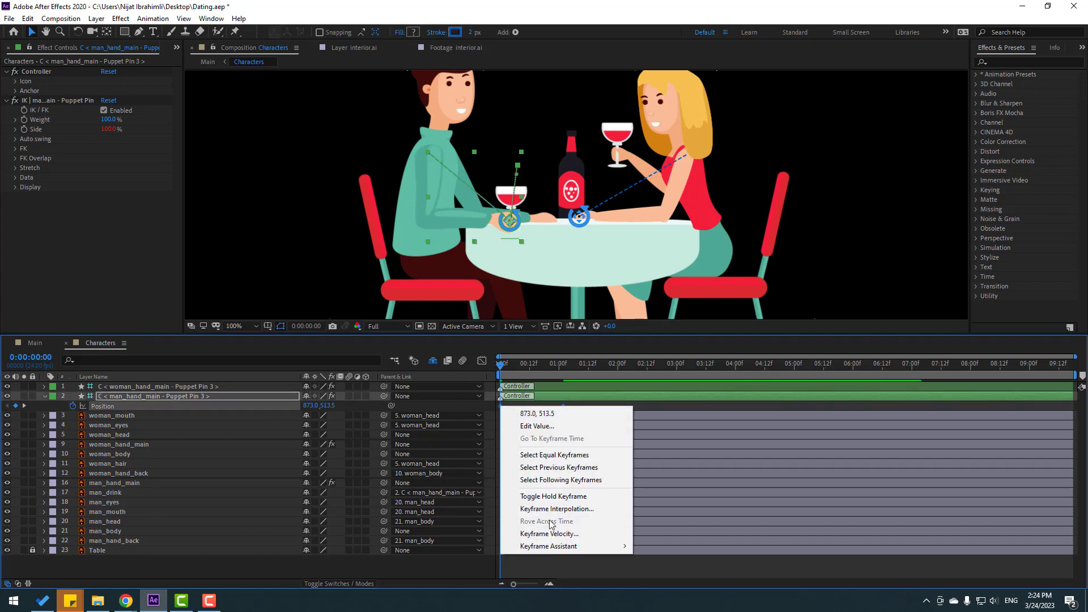
{"action": "mouse_move", "coordinate": [561, 545]}
{"action": "left_click", "coordinate": [669, 468]}
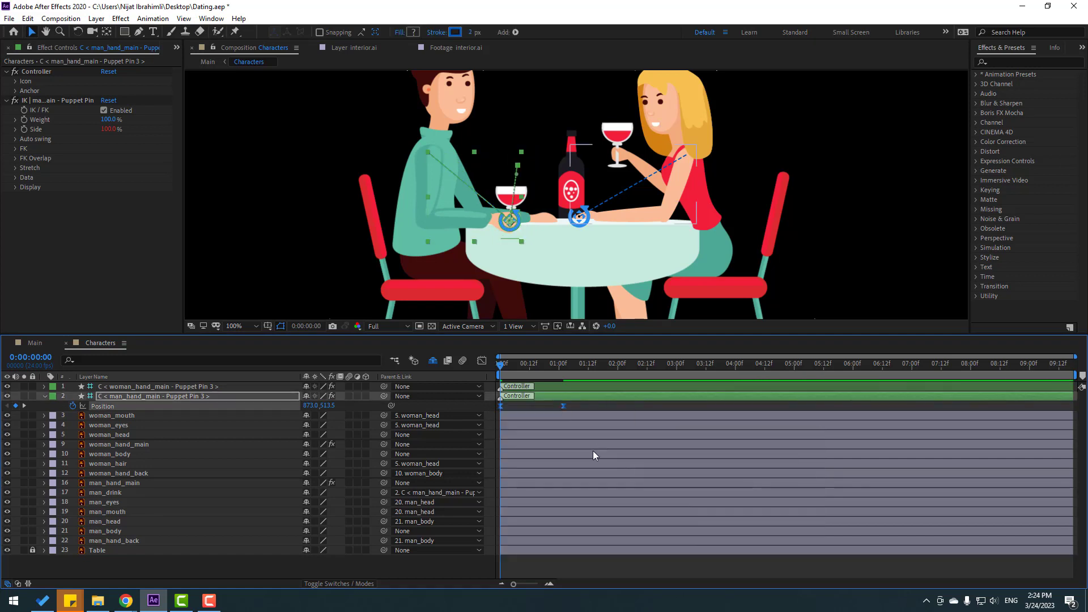
Step: Shape the speed graph so the hand lift starts slower and peaks later, then preview
{"action": "left_click", "coordinate": [563, 407]}
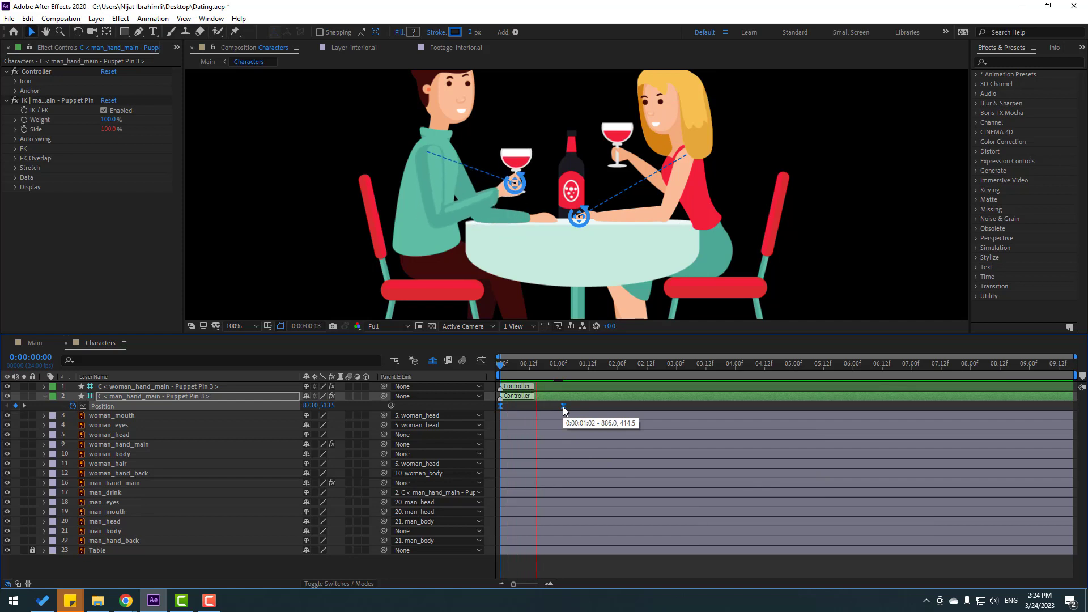
{"action": "left_click", "coordinate": [481, 364]}
{"action": "left_click_drag", "start_coordinate": [502, 560], "coordinate": [528, 550]}
{"action": "key", "text": "space"}
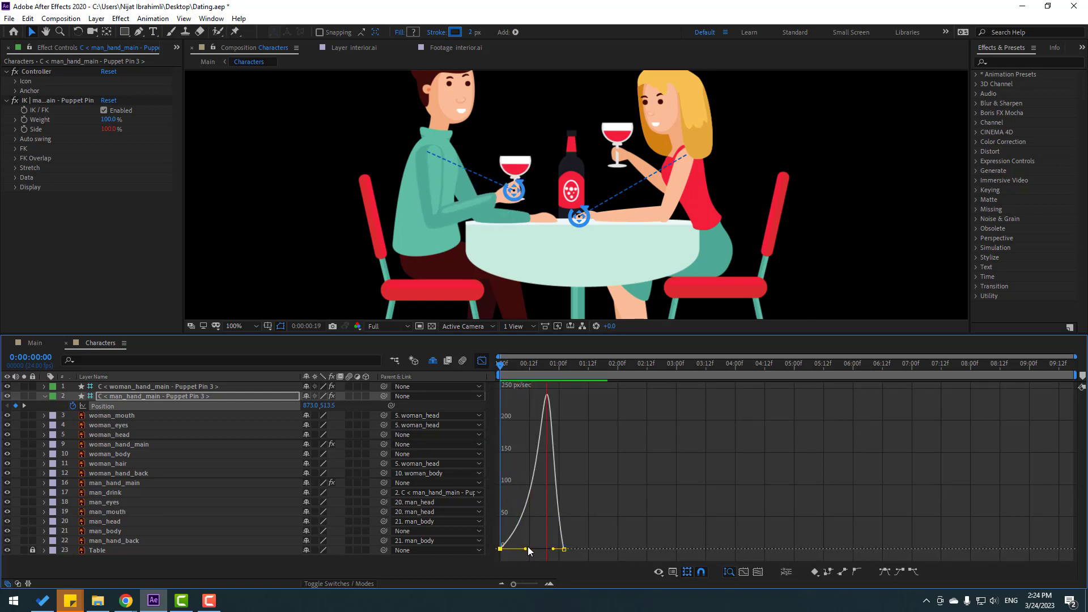
{"action": "left_click", "coordinate": [481, 363]}
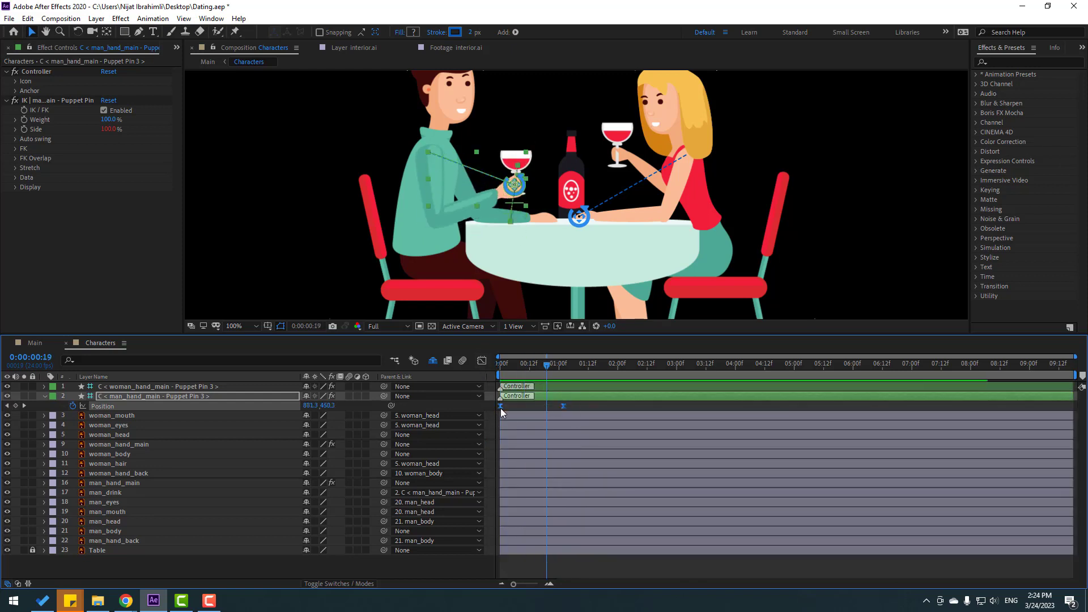
Step: Shift the hand keyframes later, placing the raised-hand key at about 1:03, and replay
{"action": "left_click_drag", "start_coordinate": [502, 407], "coordinate": [515, 411]}
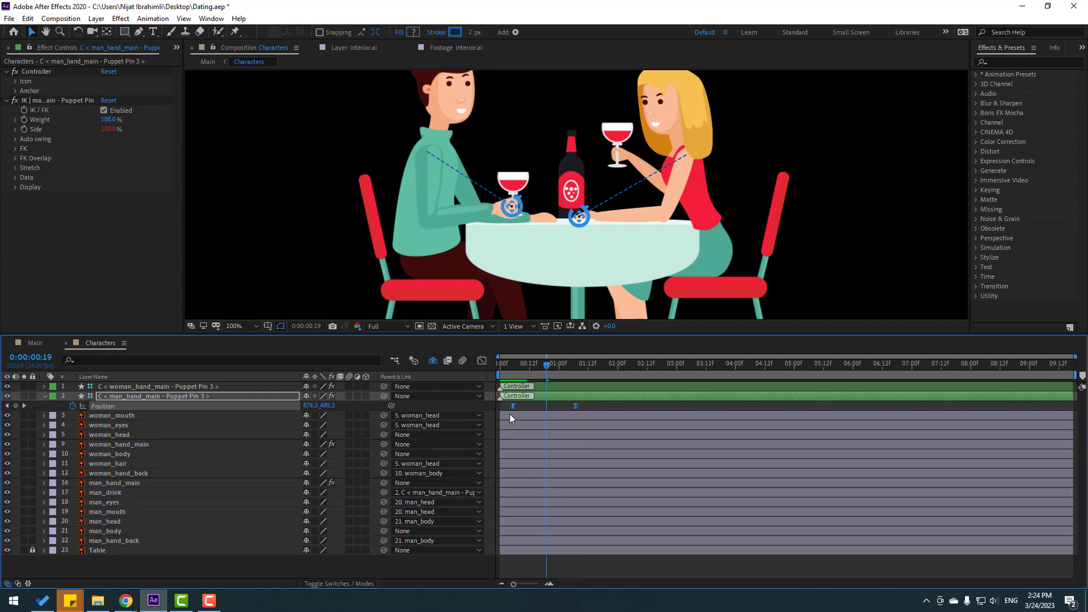
{"action": "left_click", "coordinate": [574, 406]}
{"action": "left_click_drag", "start_coordinate": [574, 406], "coordinate": [566, 404]}
{"action": "key", "text": "space"}
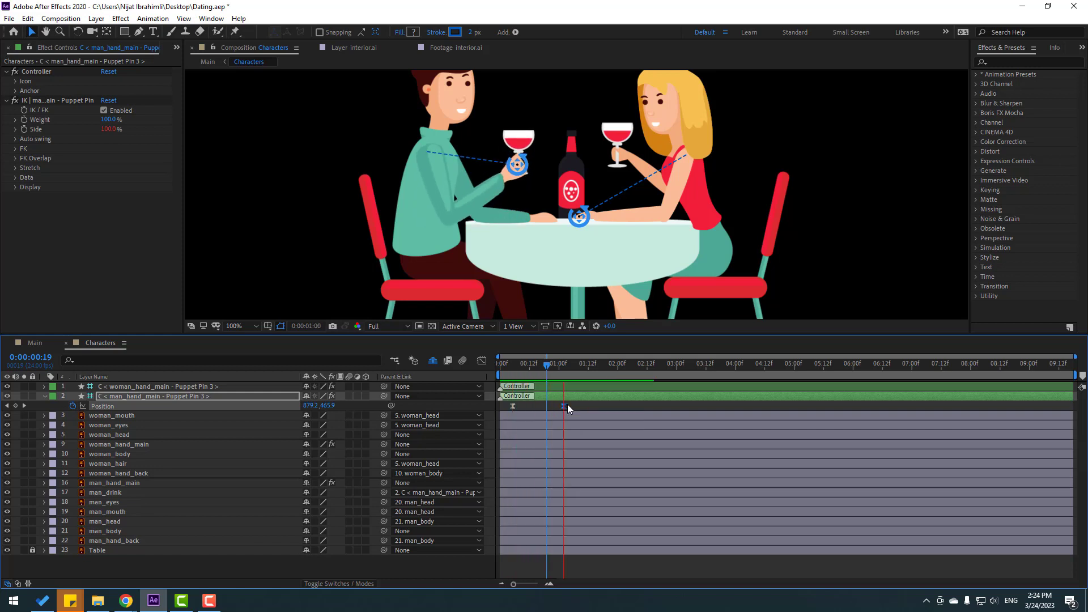
{"action": "key", "text": "space"}
{"action": "left_click_drag", "start_coordinate": [523, 372], "coordinate": [511, 371]}
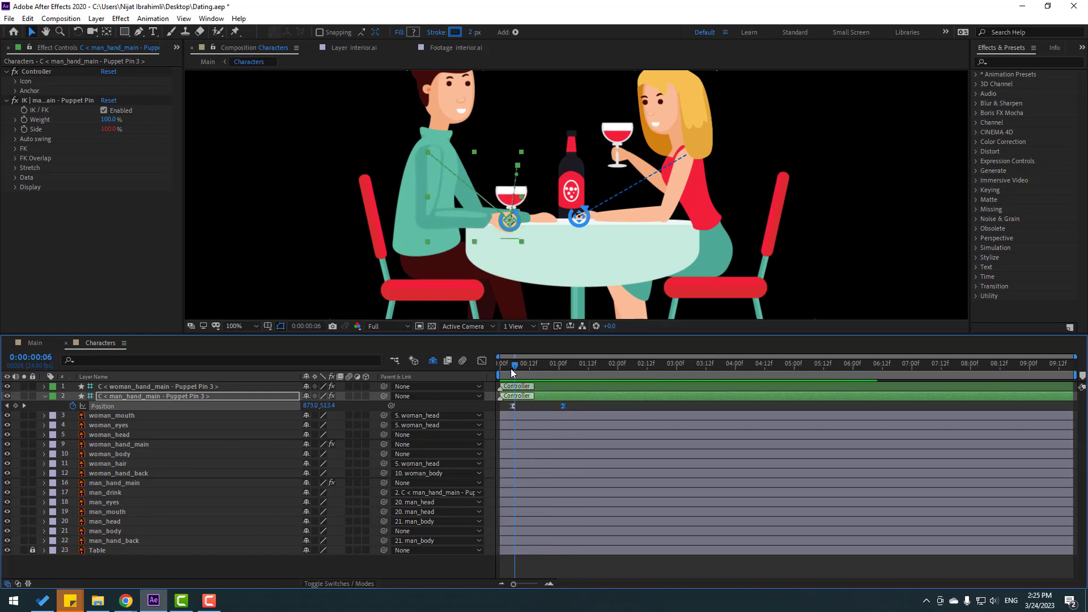
Step: Keyframe man_body's Rotation at frame 22 and set a -3° torso tilt at frame 5
{"action": "left_click", "coordinate": [512, 368]}
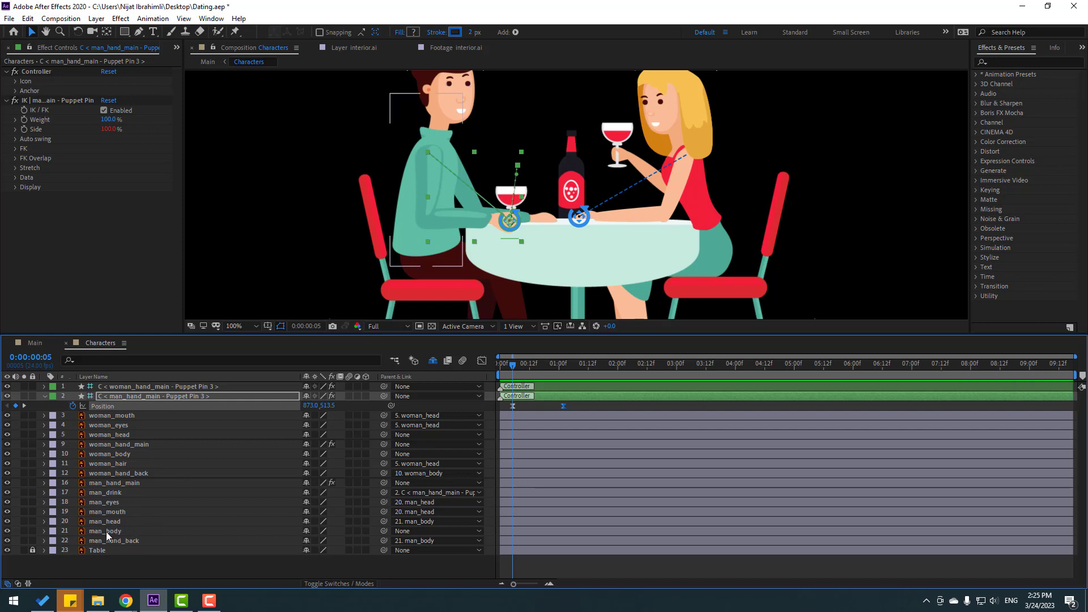
{"action": "left_click", "coordinate": [136, 531]}
{"action": "key", "text": "r"}
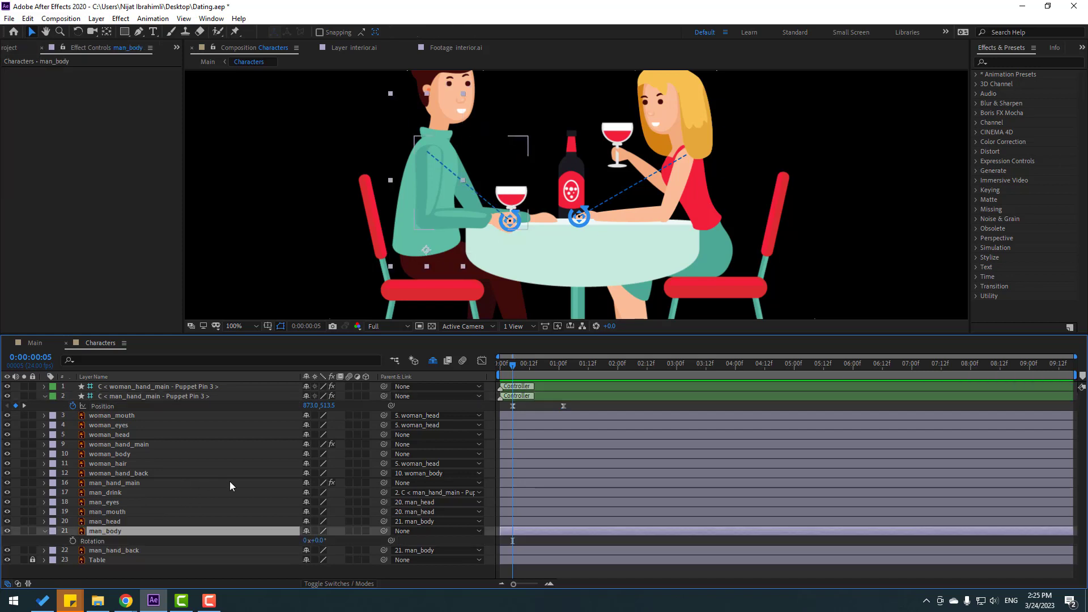
{"action": "mouse_move", "coordinate": [518, 371]}
{"action": "left_mouse_down"}
{"action": "mouse_move", "coordinate": [556, 372]}
{"action": "mouse_move", "coordinate": [514, 371]}
{"action": "left_mouse_up"}
{"action": "left_click", "coordinate": [72, 540]}
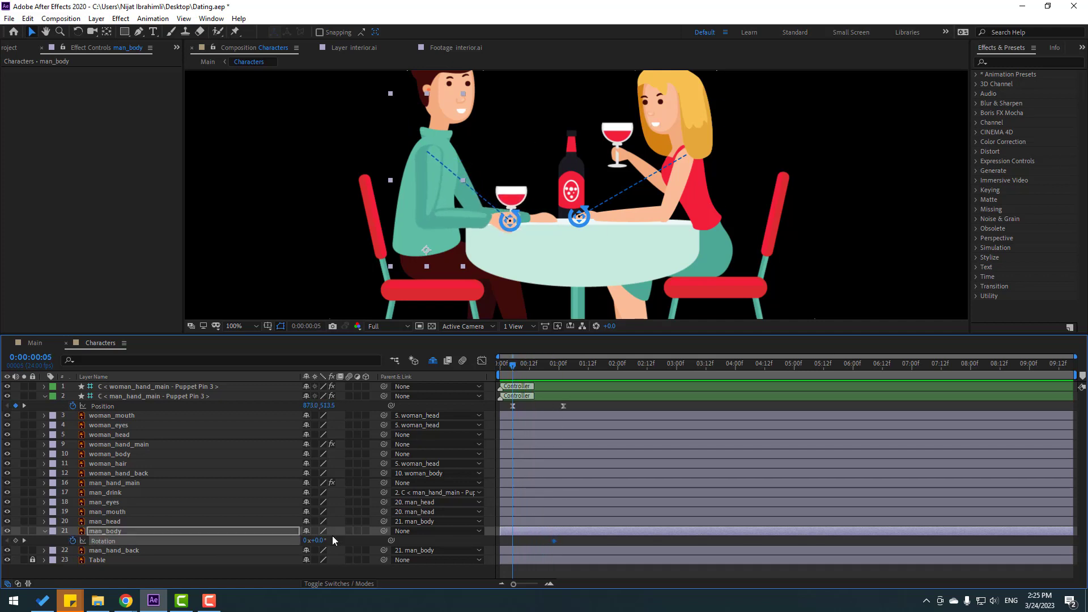
{"action": "left_click", "coordinate": [317, 541]}
{"action": "type", "text": "-3"}
{"action": "key", "text": "Return"}
{"action": "key", "text": "k"}
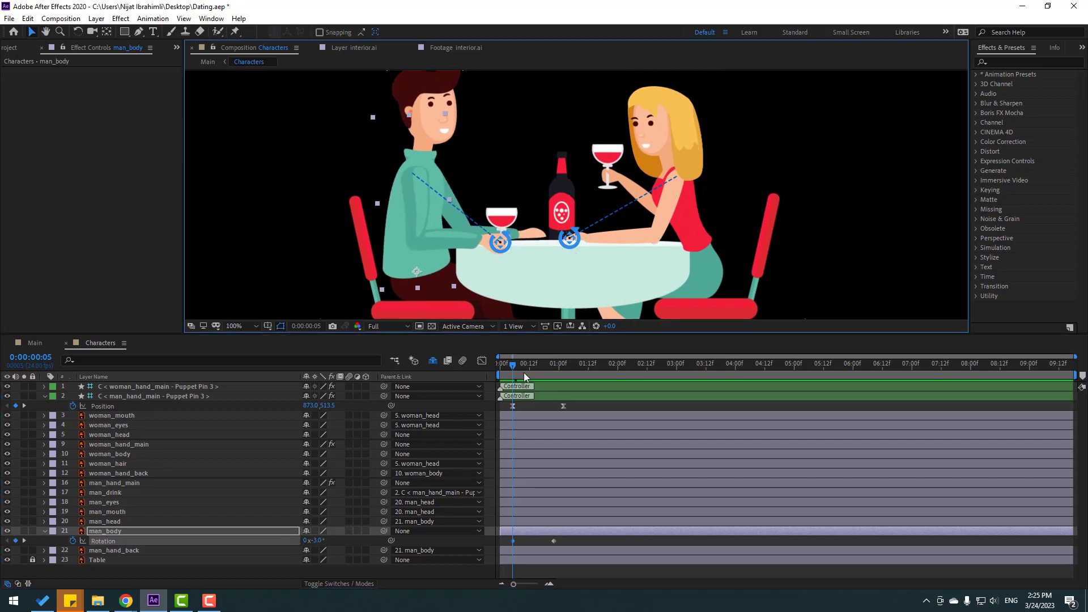
{"action": "left_click_drag", "start_coordinate": [569, 370], "coordinate": [514, 370]}
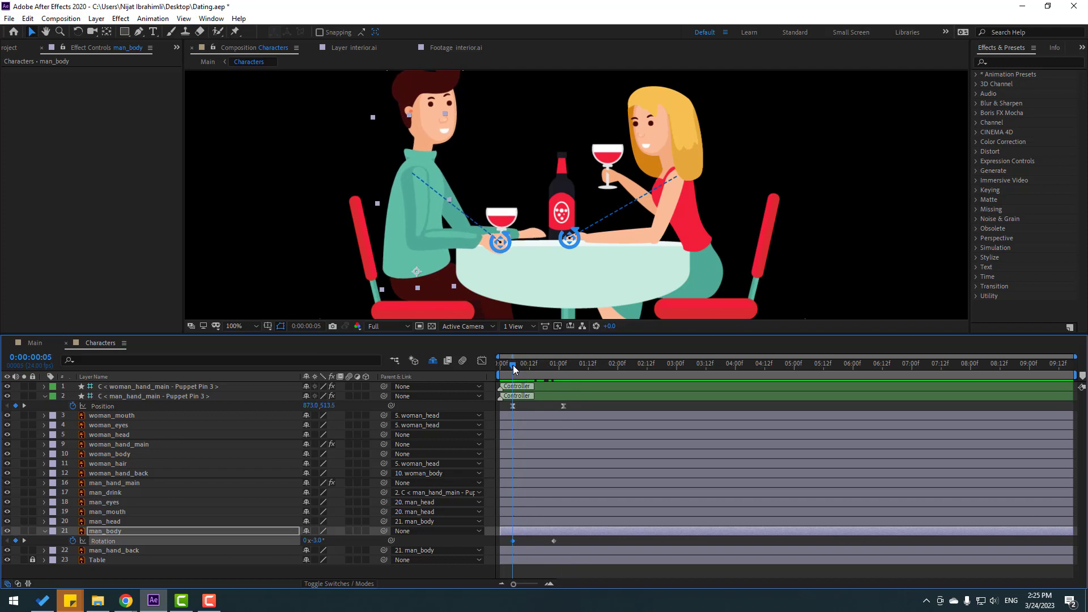
Step: Keyframe man_body's Position: 3 pixels lower at frame 14, back to the start at frame 22
{"action": "left_click", "coordinate": [112, 533]}
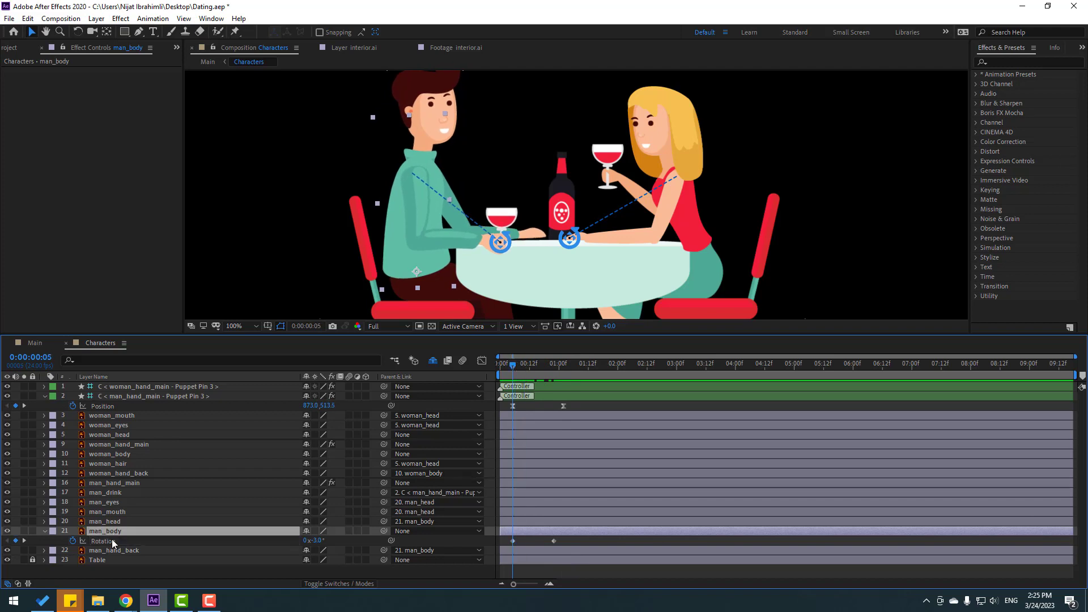
{"action": "key", "text": "shift+p"}
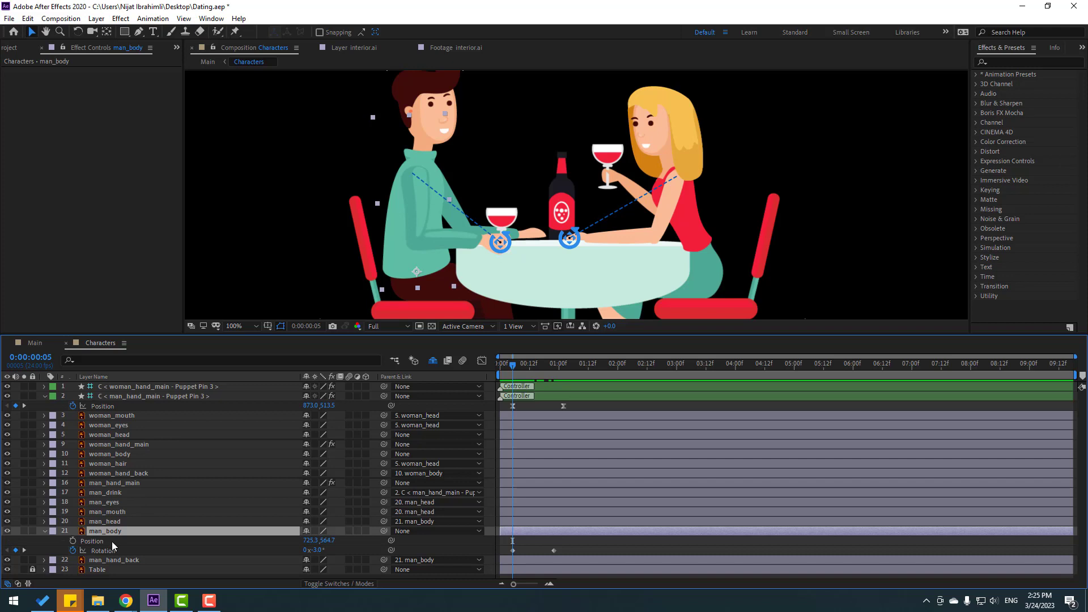
{"action": "left_click", "coordinate": [73, 542]}
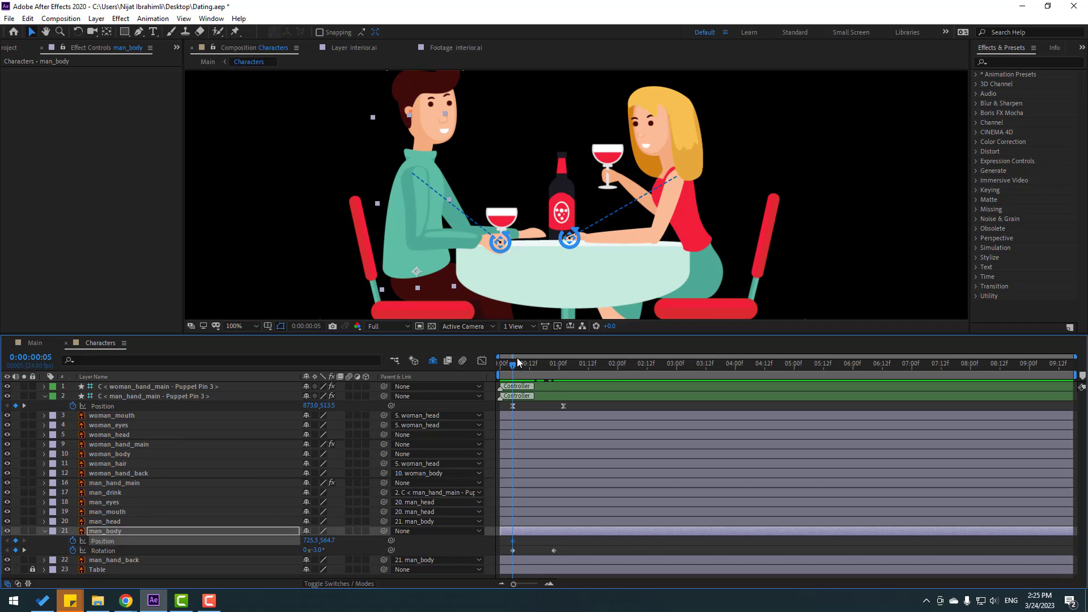
{"action": "left_click_drag", "start_coordinate": [513, 366], "coordinate": [533, 368]}
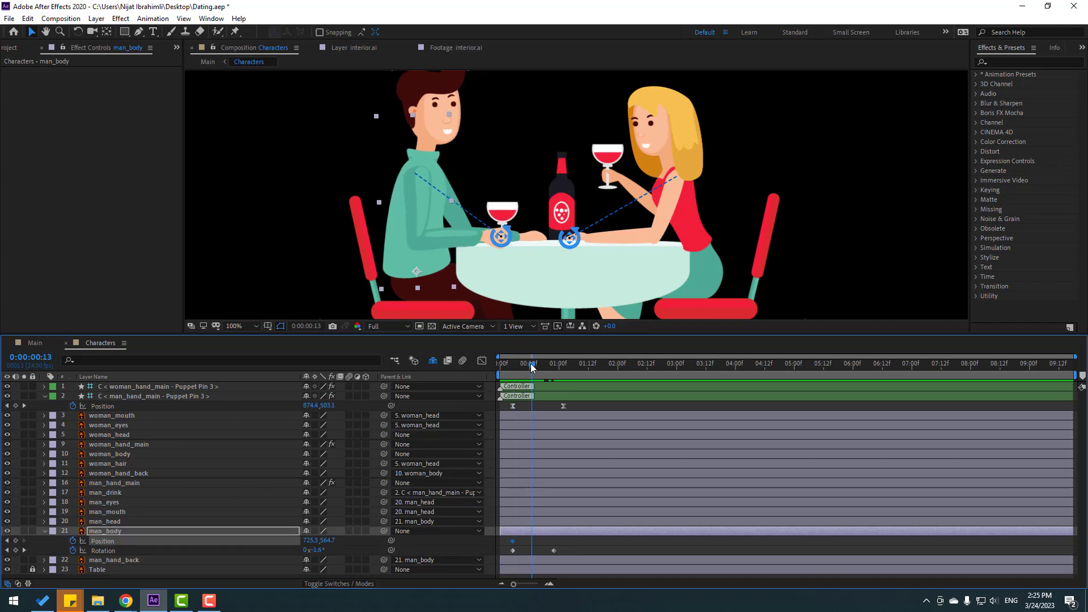
{"action": "key", "text": "Down"}
{"action": "key", "text": "Down"}
{"action": "key", "text": "Down"}
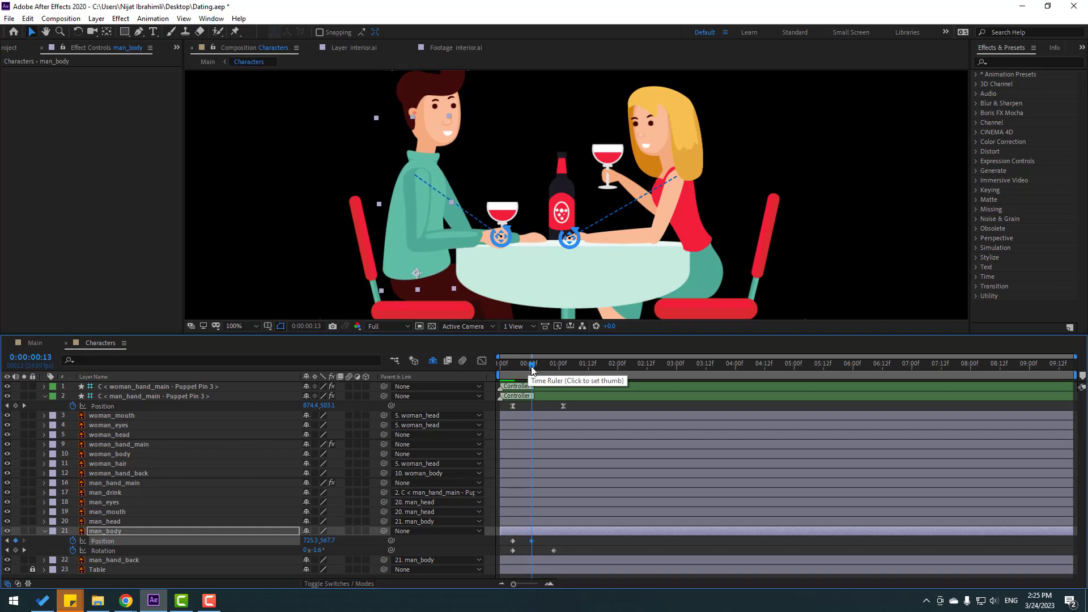
{"action": "left_click_drag", "start_coordinate": [533, 368], "coordinate": [554, 369]}
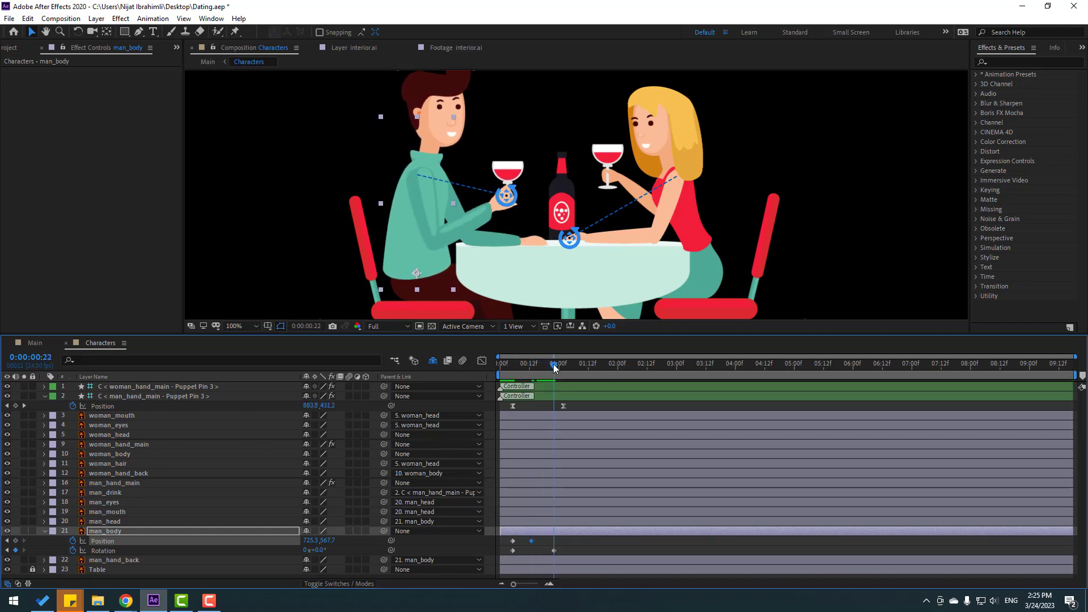
{"action": "left_click", "coordinate": [513, 542]}
{"action": "key", "text": "ctrl+c"}
{"action": "key", "text": "ctrl+v"}
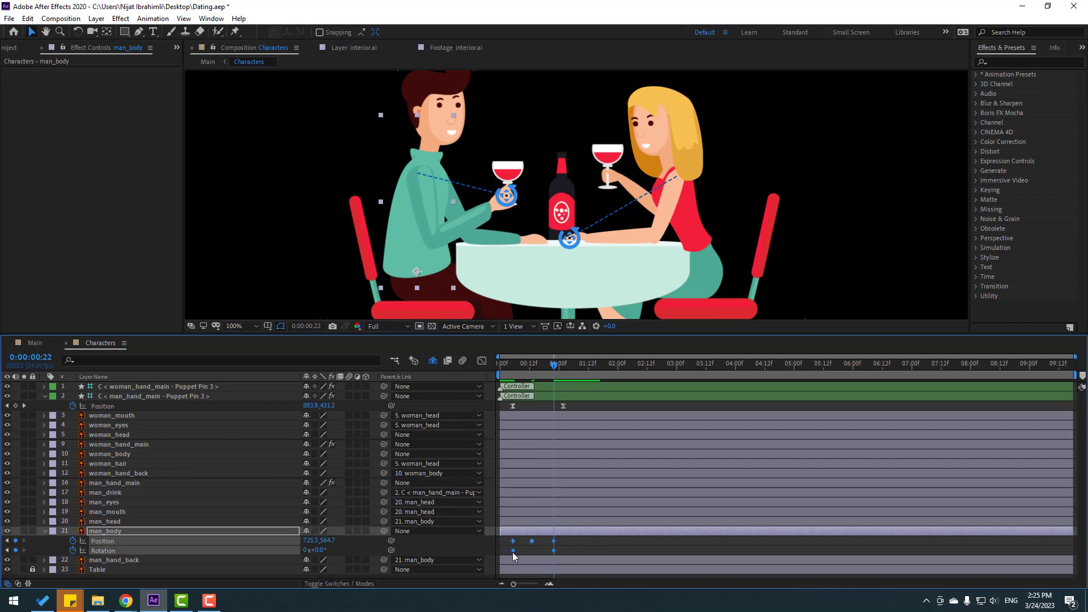
Step: Apply Easy Ease to the body keyframes, preview, and shift them one frame earlier
{"action": "right_click", "coordinate": [513, 551]}
{"action": "mouse_move", "coordinate": [584, 544]}
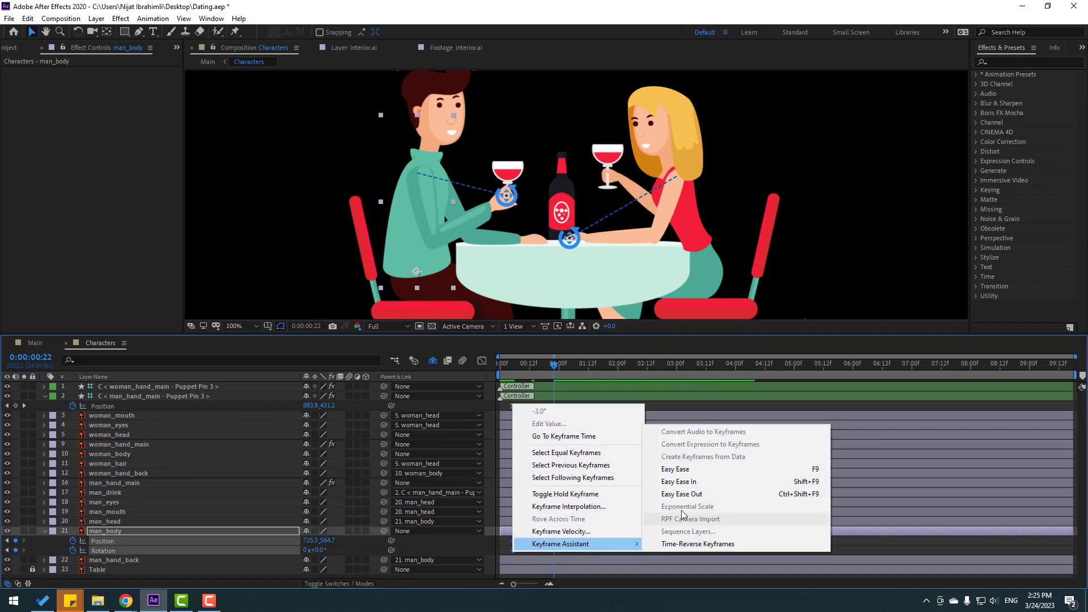
{"action": "left_click", "coordinate": [776, 471]}
{"action": "key", "text": "space"}
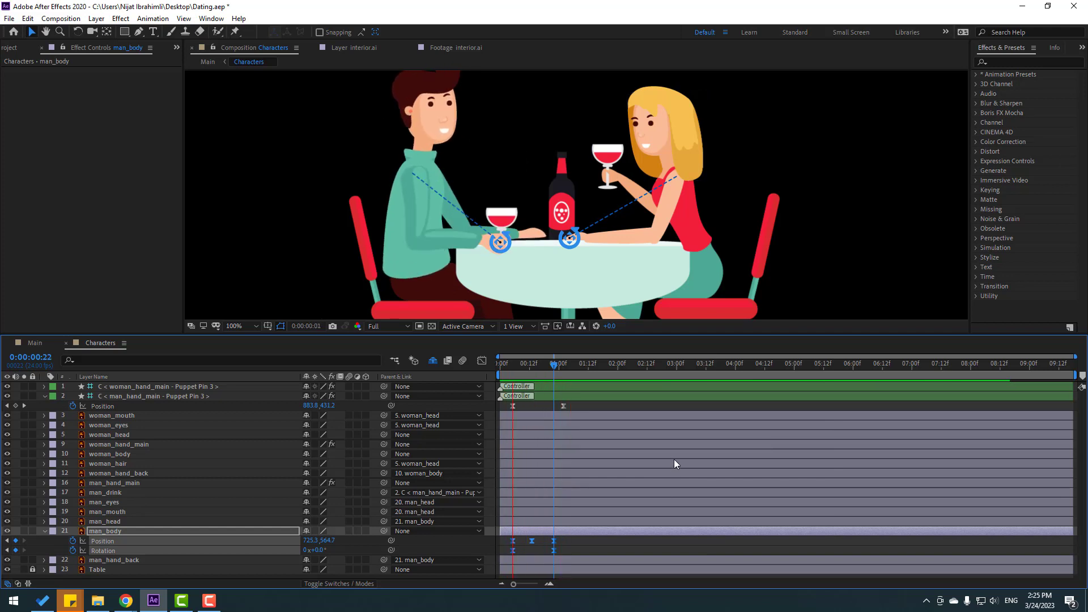
{"action": "key", "text": "space"}
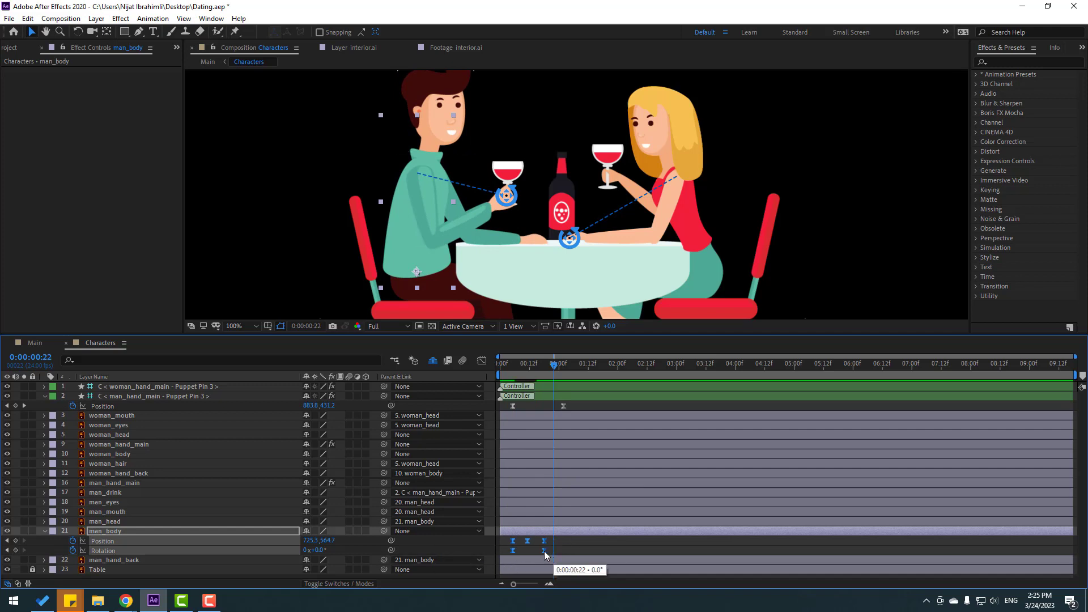
{"action": "left_click_drag", "start_coordinate": [544, 554], "coordinate": [551, 546]}
{"action": "left_click_drag", "start_coordinate": [554, 366], "coordinate": [525, 332]}
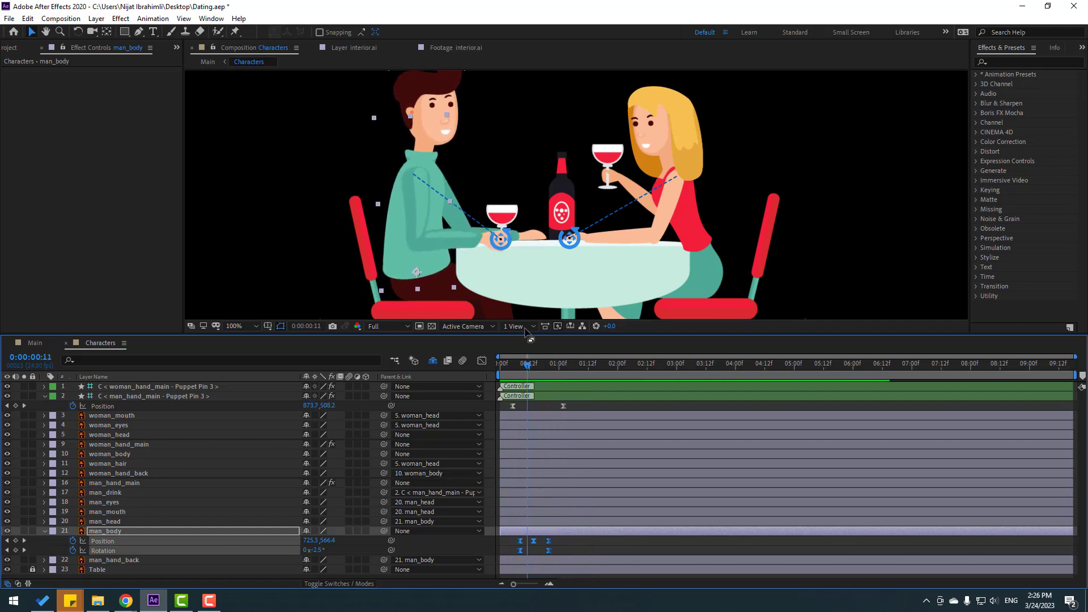
Step: Keyframe man_head's Rotation from frame 6 at about 16°, tilting slightly back at frame 19, with ease in
{"action": "left_click", "coordinate": [403, 109]}
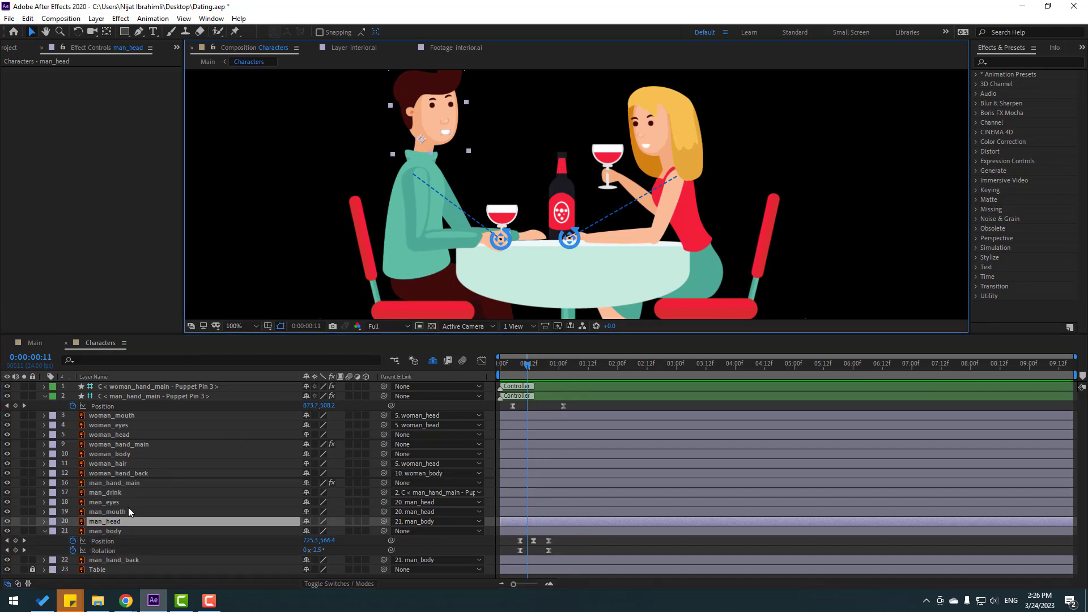
{"action": "key", "text": "r"}
{"action": "key", "text": "Page_Up"}
{"action": "key", "text": "Page_Up"}
{"action": "key", "text": "Page_Up"}
{"action": "key", "text": "Page_Up"}
{"action": "key", "text": "Page_Up"}
{"action": "left_click", "coordinate": [72, 531]}
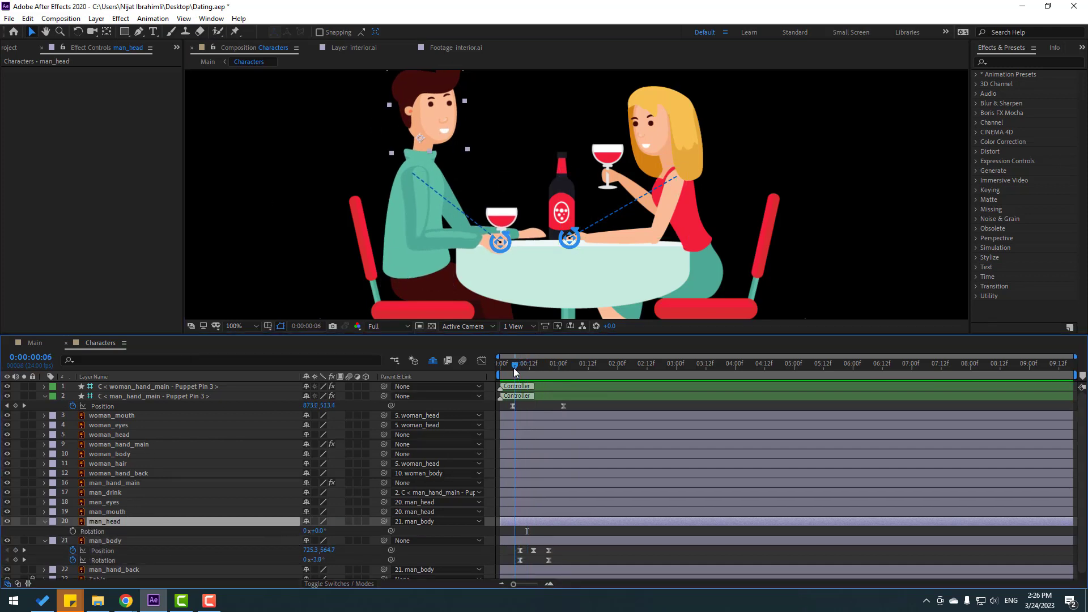
{"action": "left_click", "coordinate": [99, 531]}
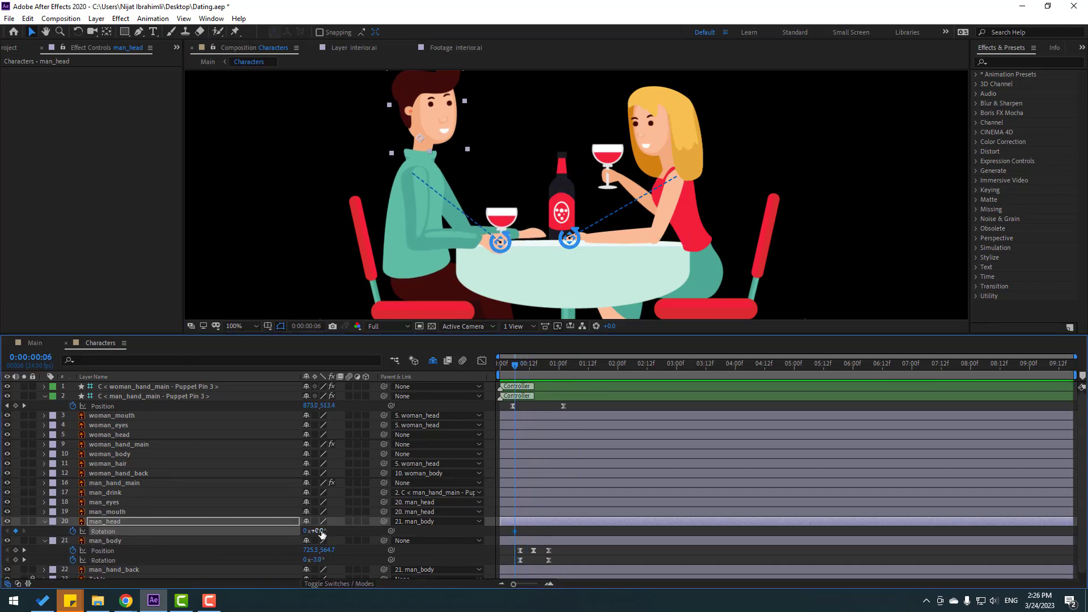
{"action": "left_click_drag", "start_coordinate": [318, 531], "coordinate": [322, 531]}
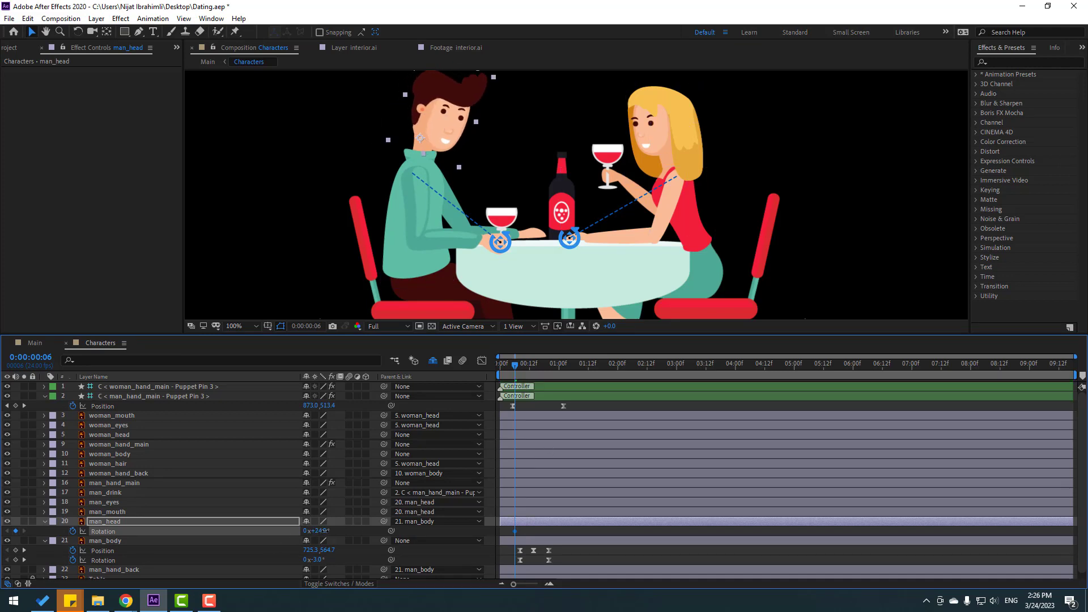
{"action": "key", "text": "space"}
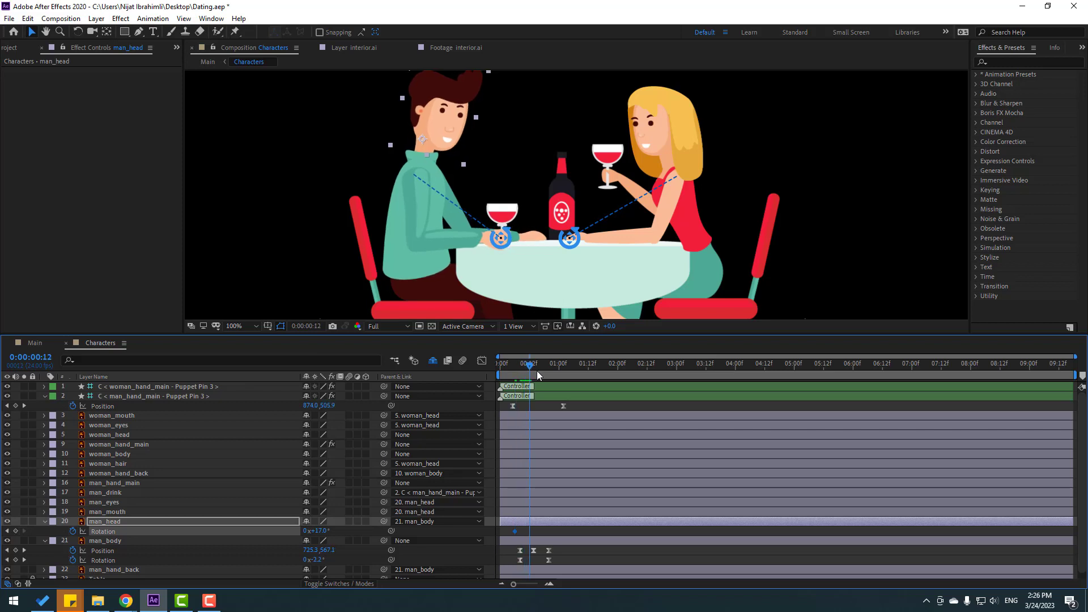
{"action": "mouse_move", "coordinate": [318, 532]}
{"action": "left_mouse_down"}
{"action": "mouse_move", "coordinate": [307, 531]}
{"action": "mouse_move", "coordinate": [321, 537]}
{"action": "left_mouse_up"}
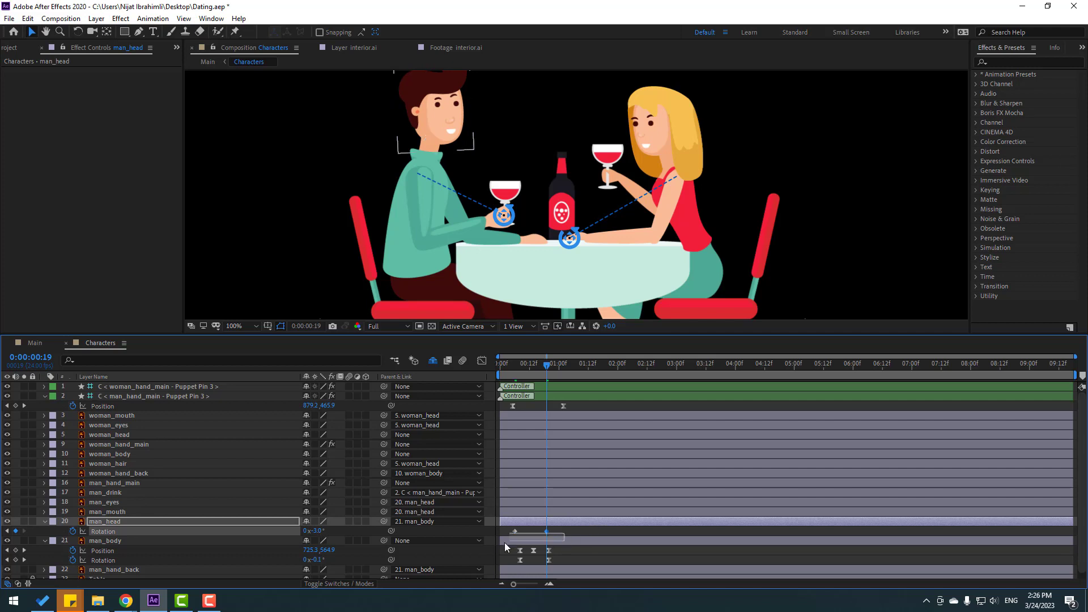
{"action": "right_click", "coordinate": [515, 531]}
{"action": "mouse_move", "coordinate": [522, 525]}
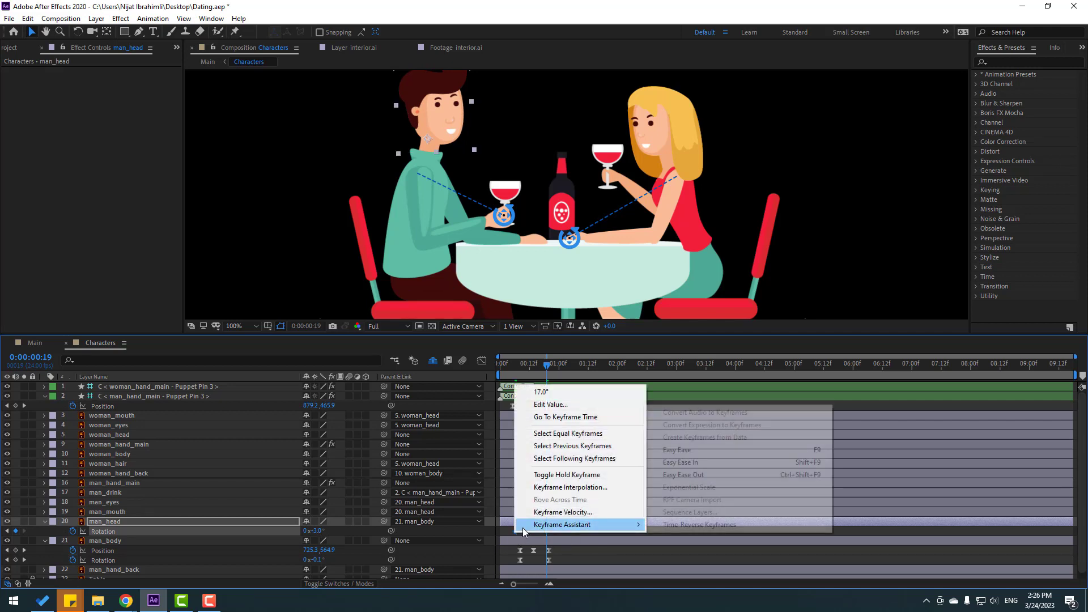
{"action": "left_click", "coordinate": [714, 461]}
{"action": "left_click", "coordinate": [45, 530]}
Step: Keyframe man_head's Position from frame 6, nudged down at frame 12 and restored at frame 19
{"action": "left_click_drag", "start_coordinate": [541, 370], "coordinate": [514, 370]}
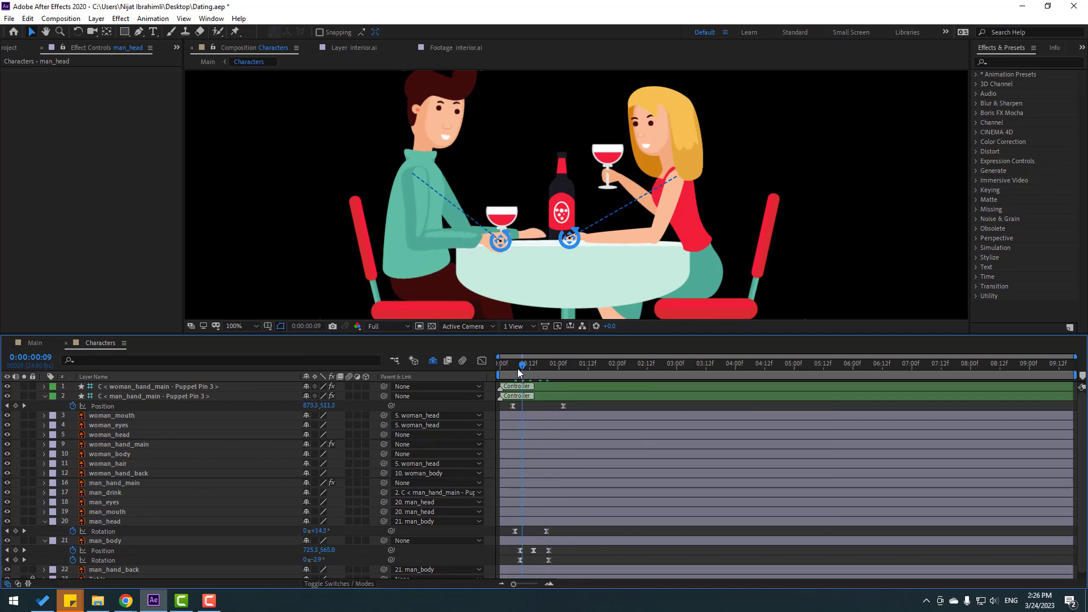
{"action": "left_click", "coordinate": [95, 523]}
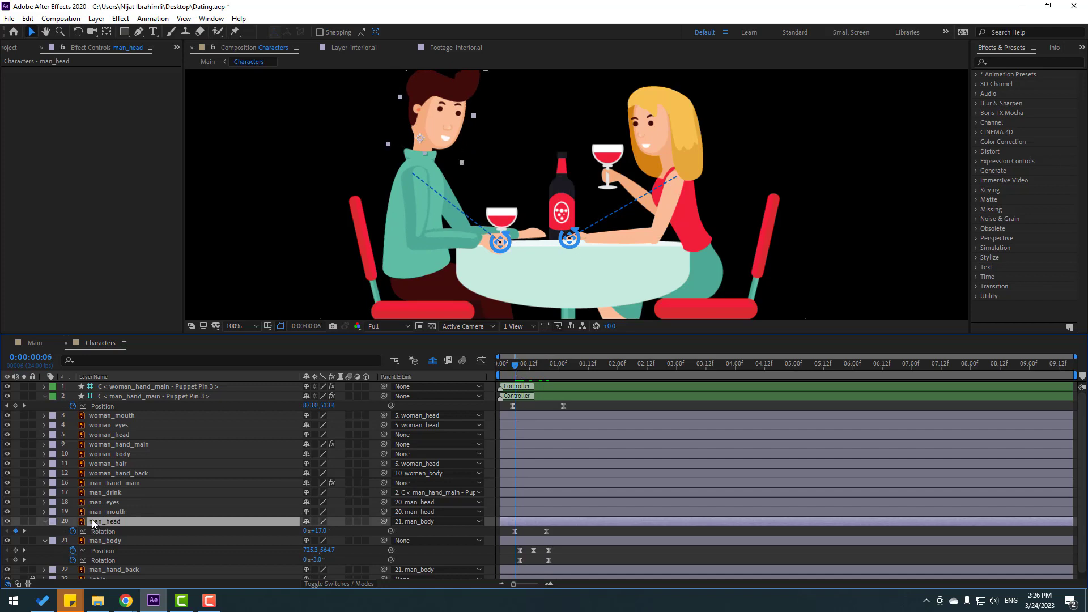
{"action": "key", "text": "shift+p"}
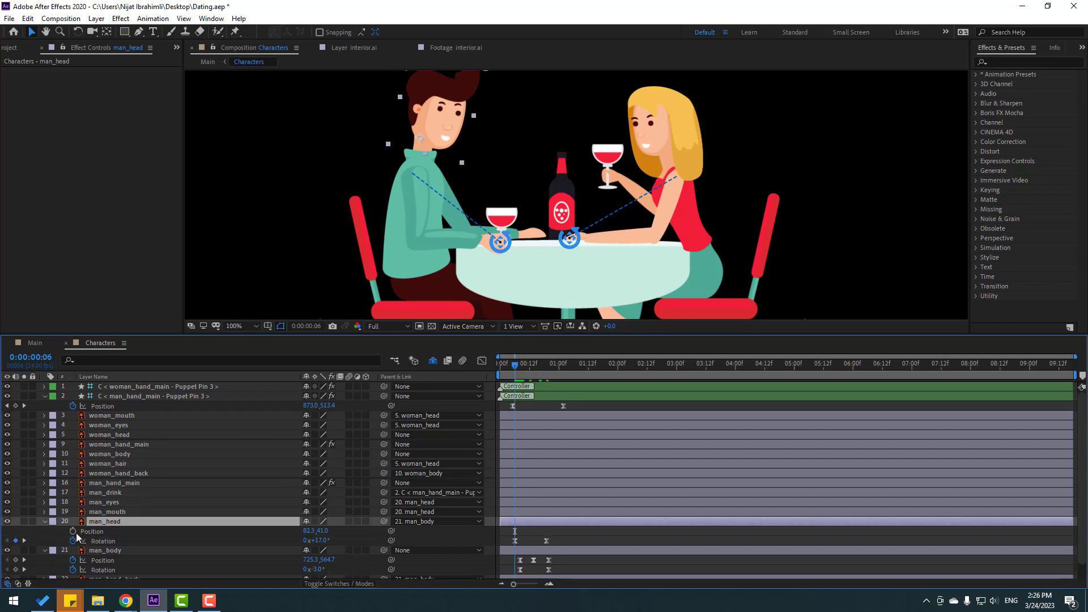
{"action": "left_click", "coordinate": [74, 531]}
{"action": "left_click_drag", "start_coordinate": [515, 365], "coordinate": [532, 369]}
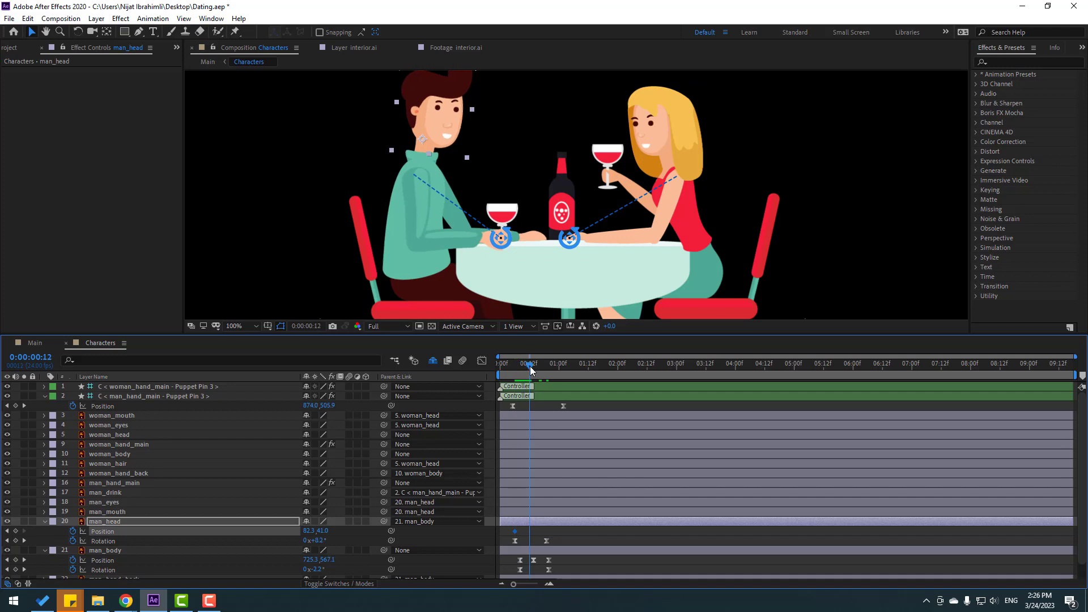
{"action": "key", "text": "Down"}
{"action": "key", "text": "Down"}
{"action": "key", "text": "Down"}
{"action": "key", "text": "Down"}
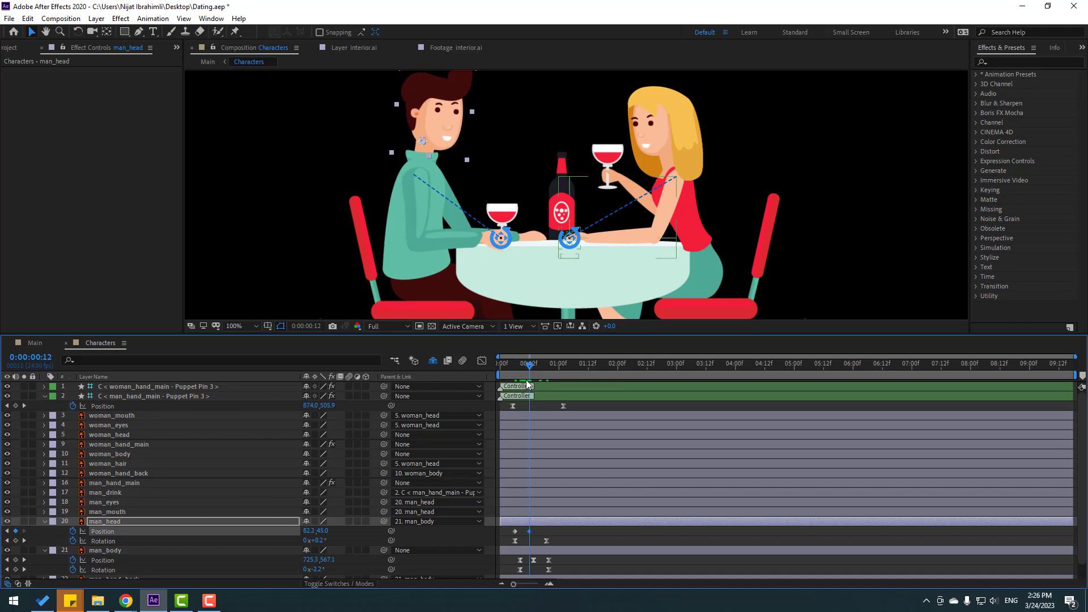
{"action": "left_click_drag", "start_coordinate": [522, 371], "coordinate": [547, 372]}
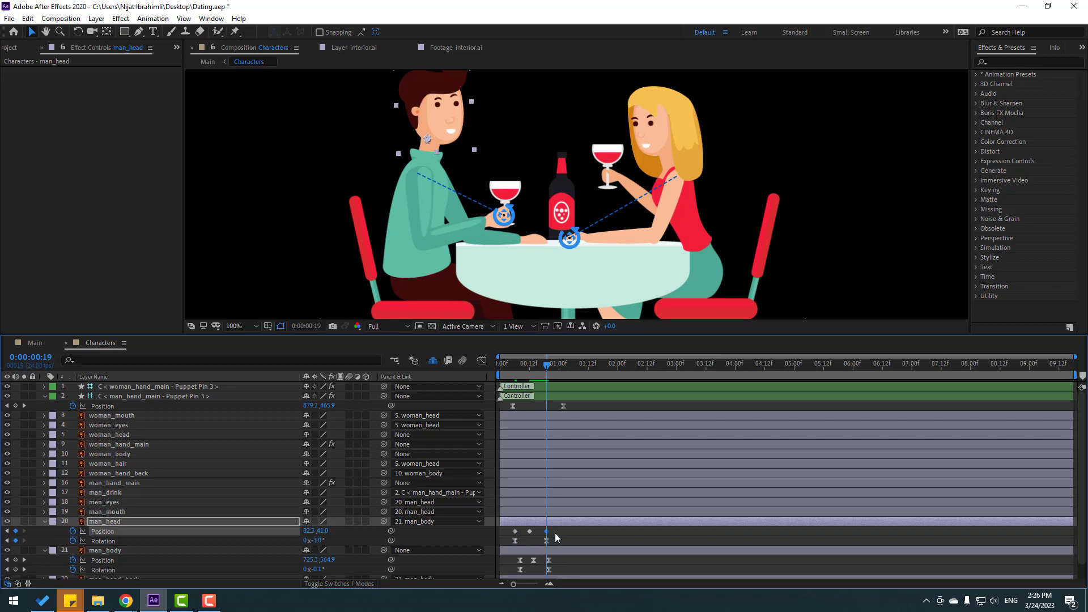
{"action": "left_click", "coordinate": [514, 531]}
{"action": "key", "text": "ctrl+c"}
{"action": "key", "text": "ctrl+v"}
Step: Apply Easy Ease to the head Position keyframes and preview the animation
{"action": "right_click", "coordinate": [516, 533]}
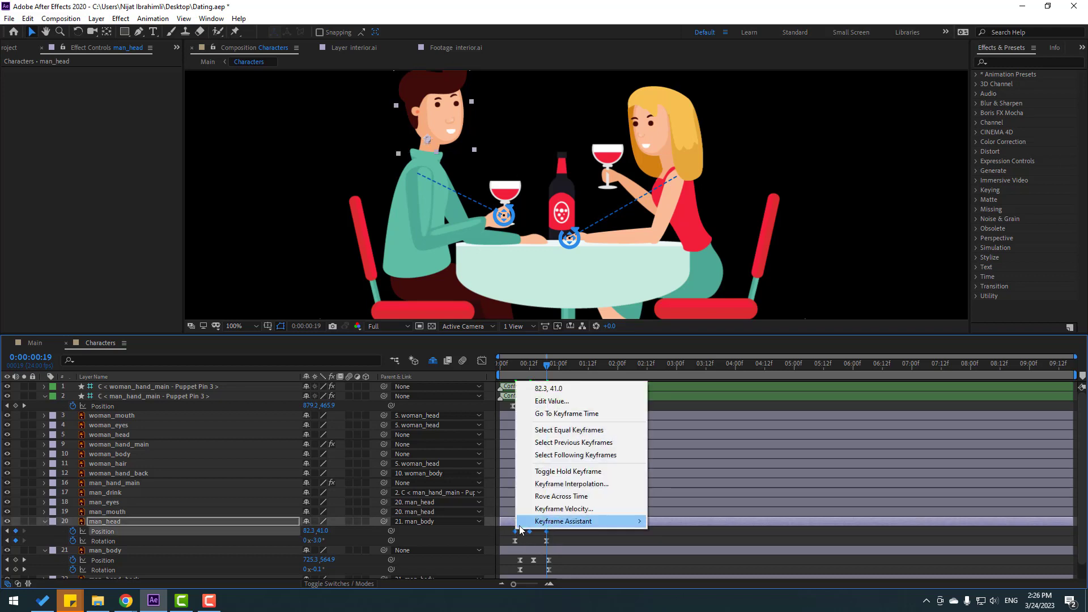
{"action": "mouse_move", "coordinate": [567, 522]}
{"action": "left_click", "coordinate": [681, 447]}
{"action": "left_click", "coordinate": [598, 529]}
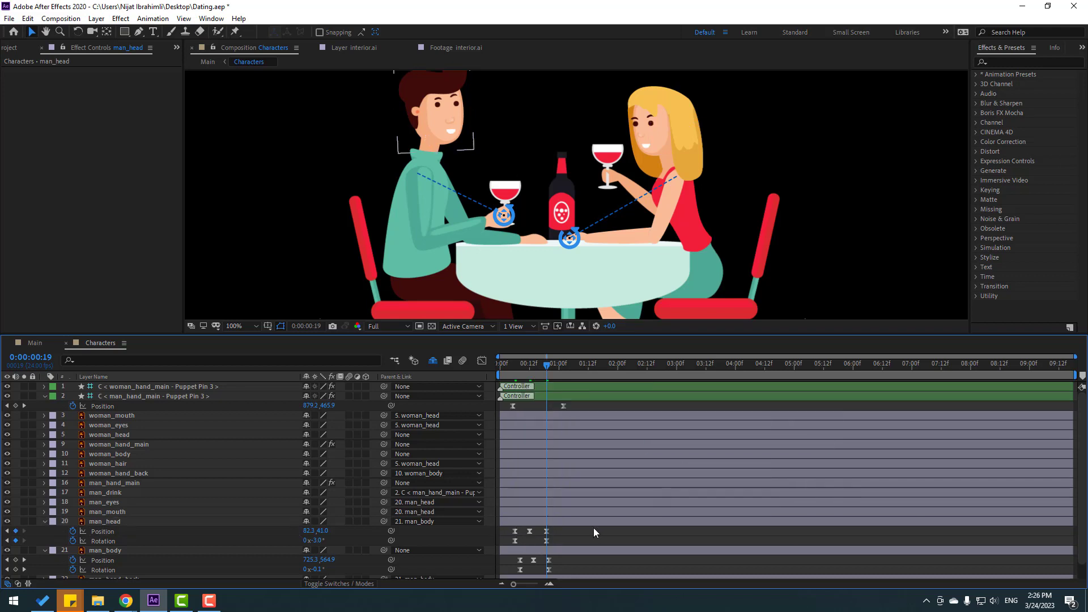
{"action": "key", "text": "space"}
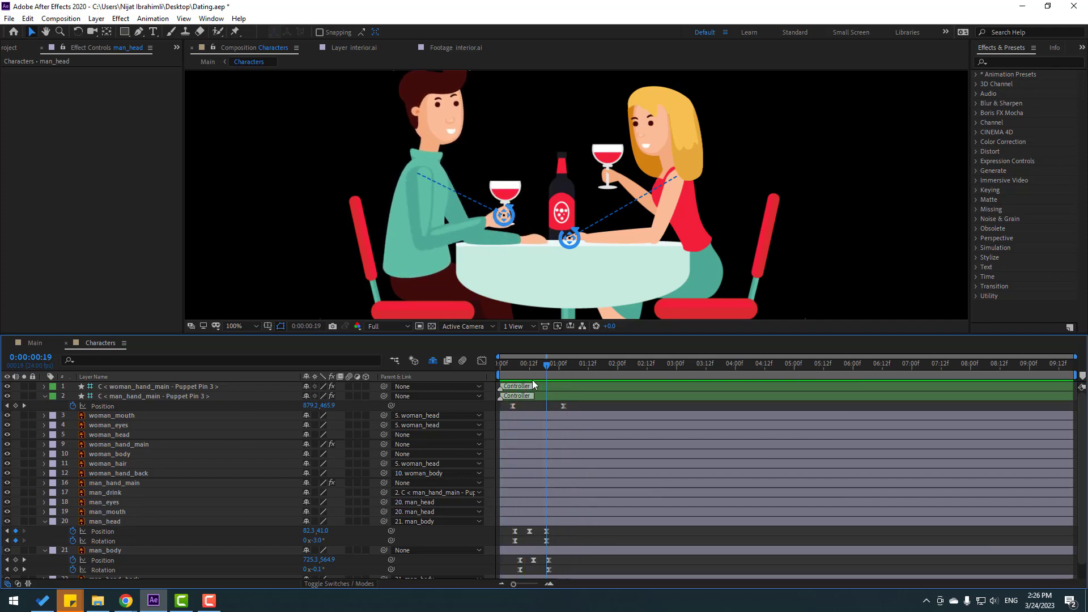
Step: Keyframe the hand controller from 1:07, lowering it toward the table and lifting the glass at 2:19
{"action": "left_click", "coordinate": [567, 366]}
{"action": "left_click_drag", "start_coordinate": [569, 366], "coordinate": [576, 366]}
{"action": "left_click", "coordinate": [510, 187]}
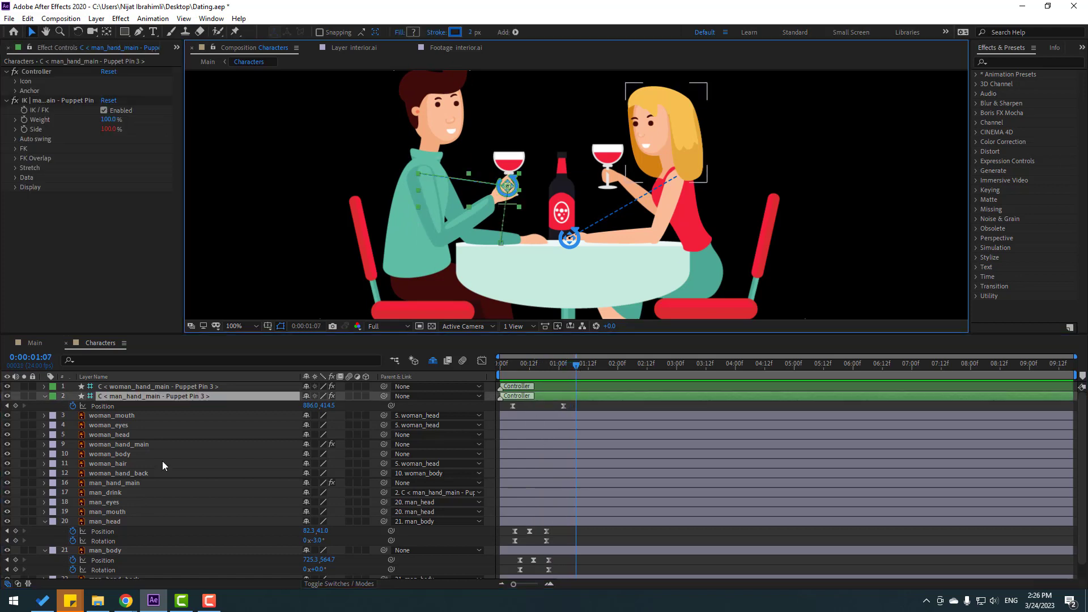
{"action": "left_click", "coordinate": [15, 406]}
{"action": "left_click_drag", "start_coordinate": [588, 368], "coordinate": [611, 367]}
{"action": "left_click_drag", "start_coordinate": [512, 190], "coordinate": [513, 201]}
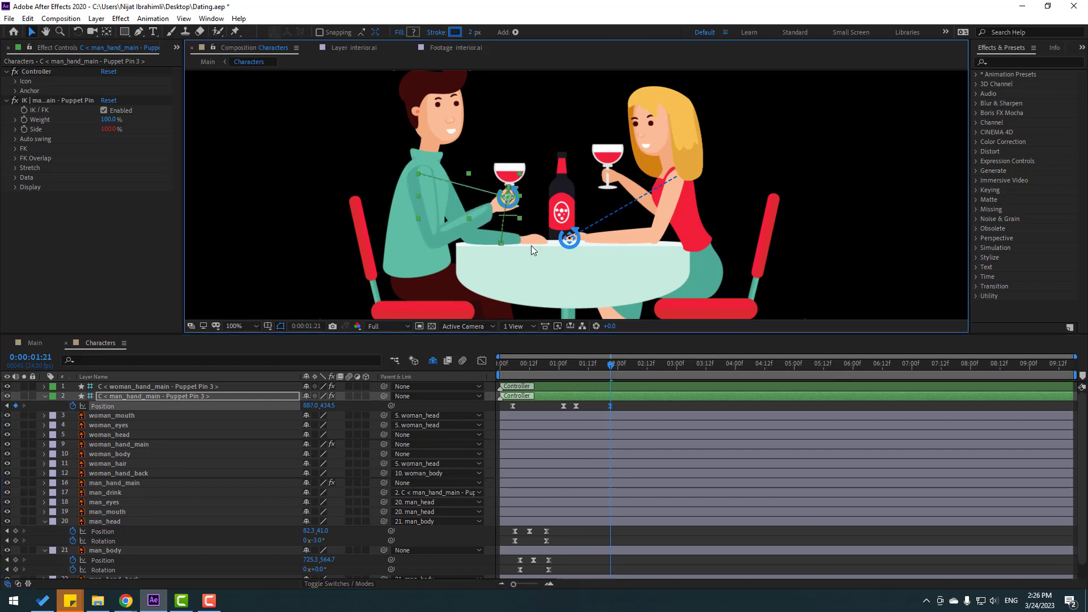
{"action": "left_click_drag", "start_coordinate": [615, 368], "coordinate": [665, 368]}
{"action": "left_click", "coordinate": [16, 406]}
{"action": "left_click_drag", "start_coordinate": [512, 209], "coordinate": [524, 183]}
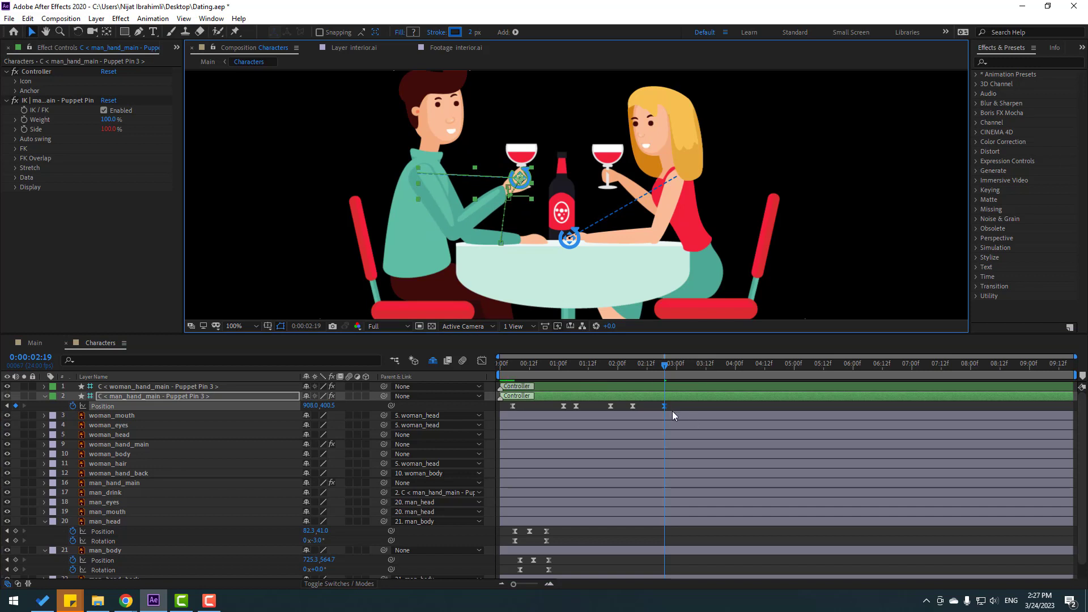
{"action": "key", "text": "space"}
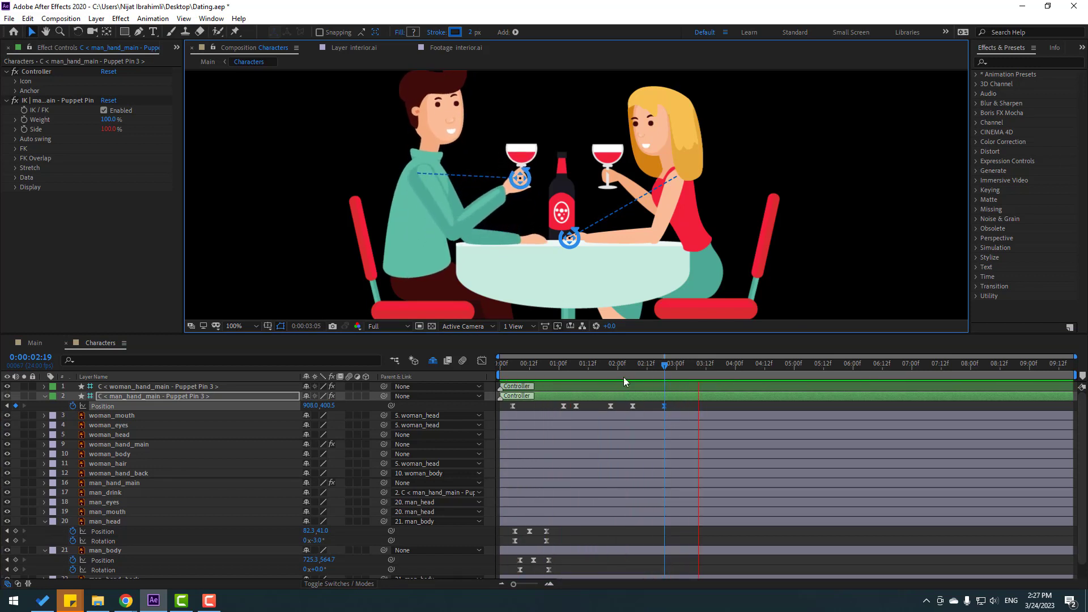
{"action": "key", "text": "space"}
Step: Shift two hand keyframes slightly later, then lower the hand near 3:04 and at 5:10
{"action": "left_click", "coordinate": [632, 406], "text": "shift"}
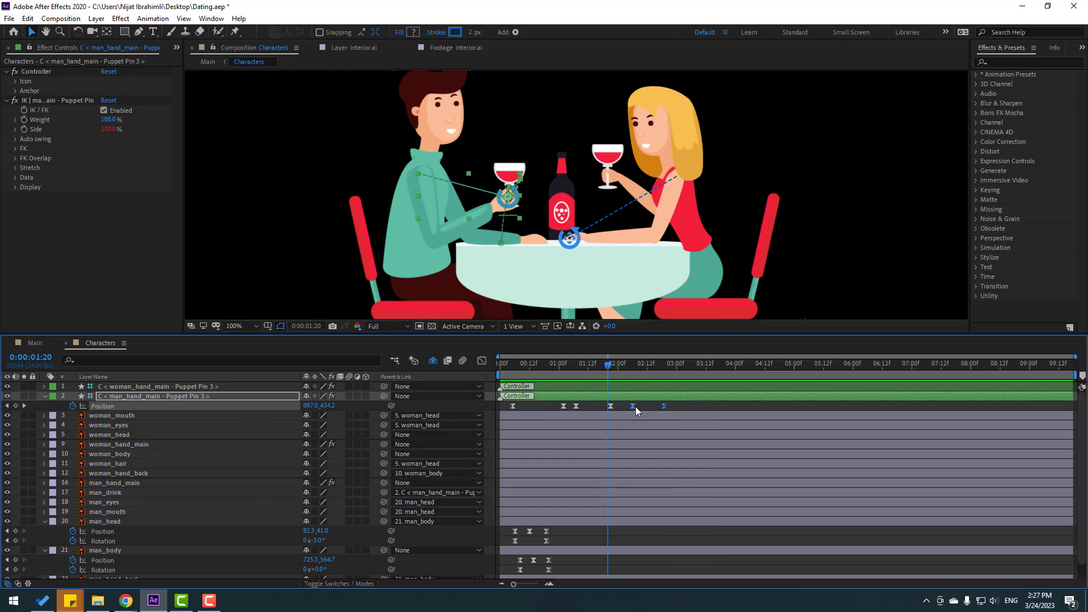
{"action": "left_click_drag", "start_coordinate": [635, 407], "coordinate": [643, 406]}
{"action": "key", "text": "space"}
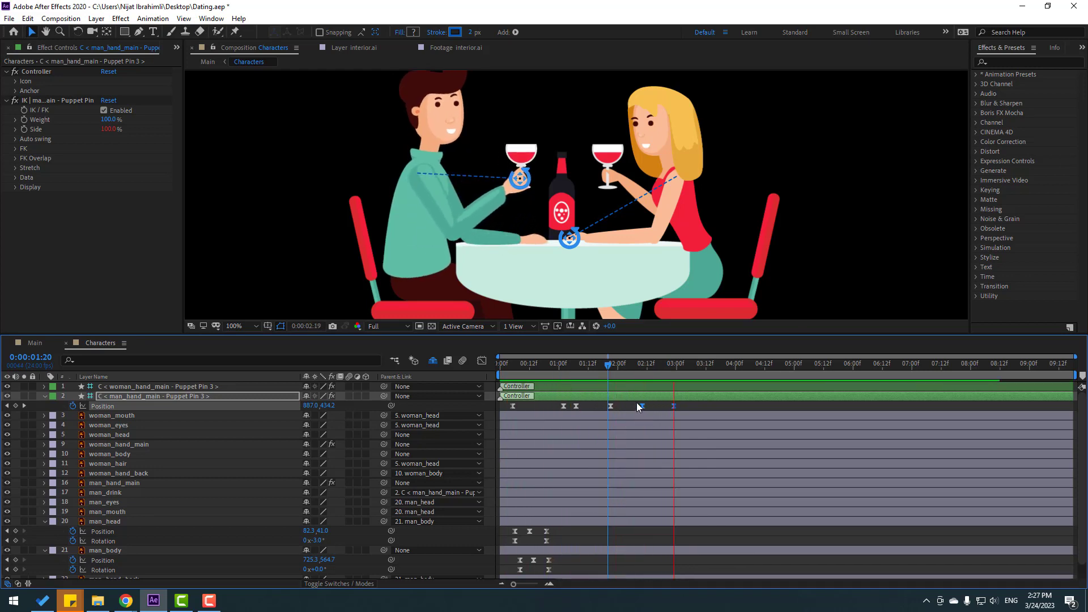
{"action": "left_click_drag", "start_coordinate": [658, 363], "coordinate": [701, 366]}
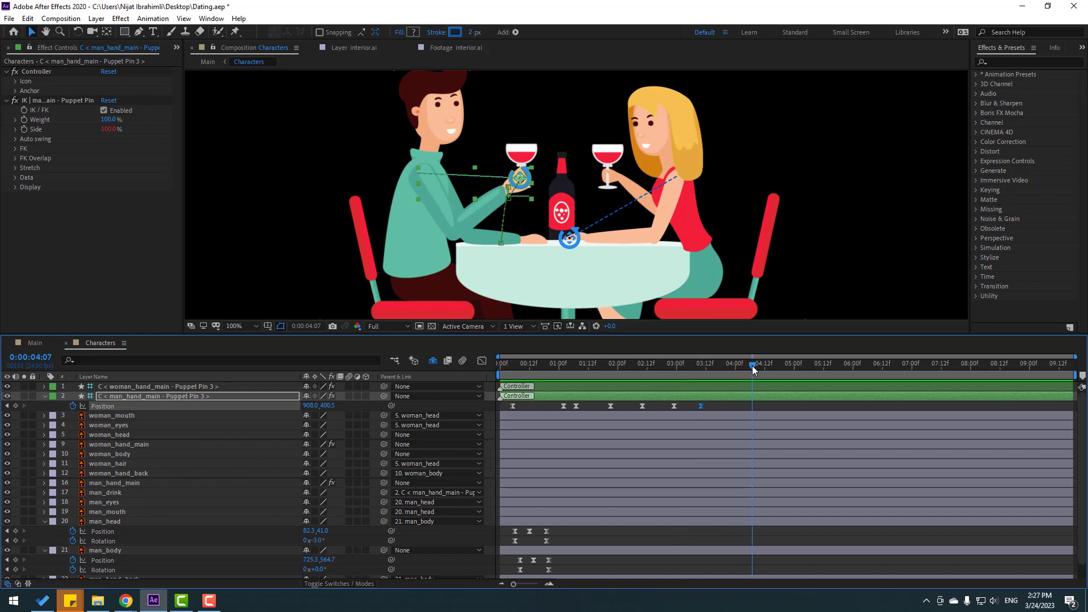
{"action": "key", "text": "Page_Up"}
{"action": "left_click_drag", "start_coordinate": [526, 190], "coordinate": [508, 216]}
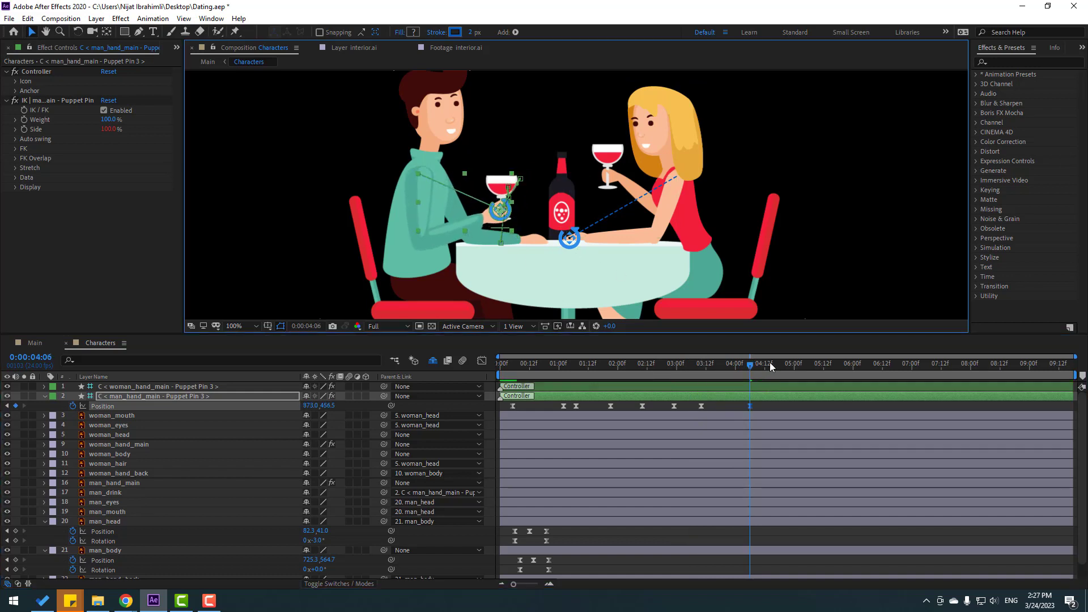
{"action": "left_click_drag", "start_coordinate": [760, 366], "coordinate": [778, 365]}
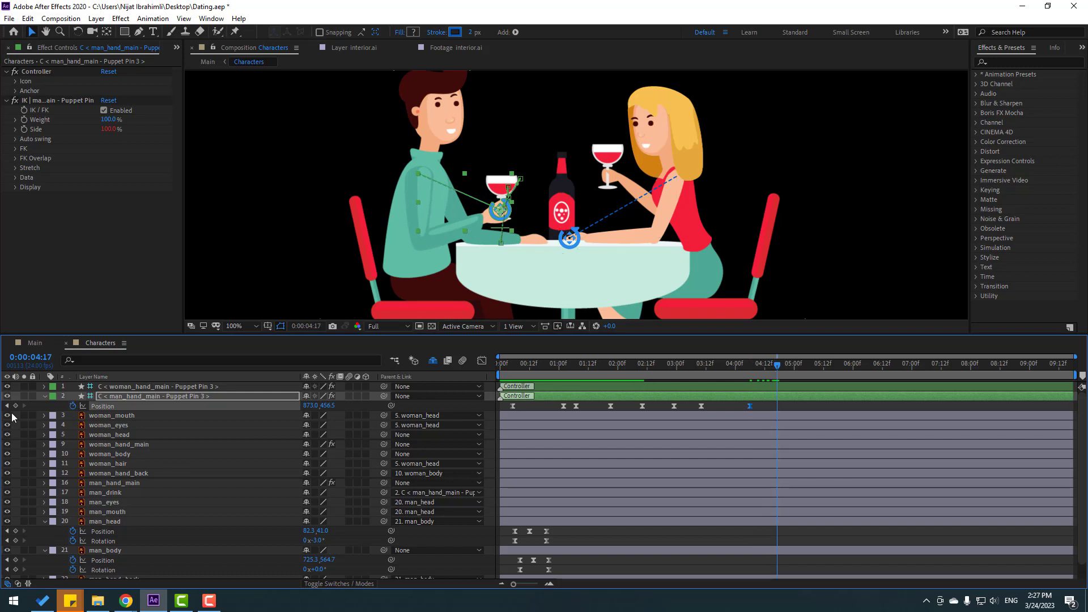
{"action": "left_click_drag", "start_coordinate": [792, 369], "coordinate": [822, 371]}
{"action": "key", "text": "ctrl+v"}
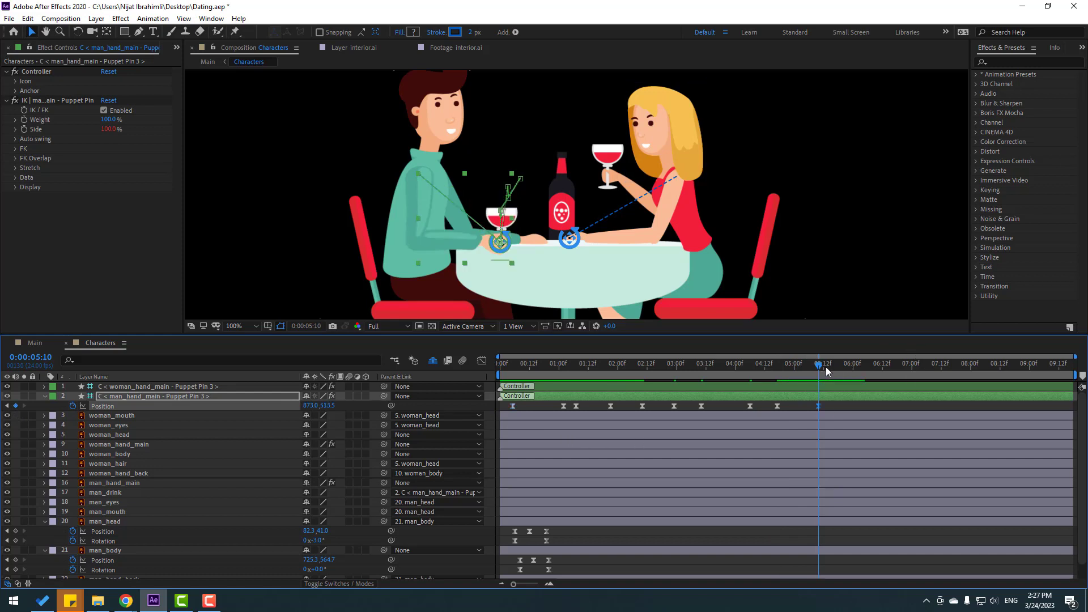
Step: End the work area at six seconds, trim the composition to it, and preview
{"action": "left_click_drag", "start_coordinate": [827, 371], "coordinate": [853, 366]}
{"action": "right_click", "coordinate": [837, 376]}
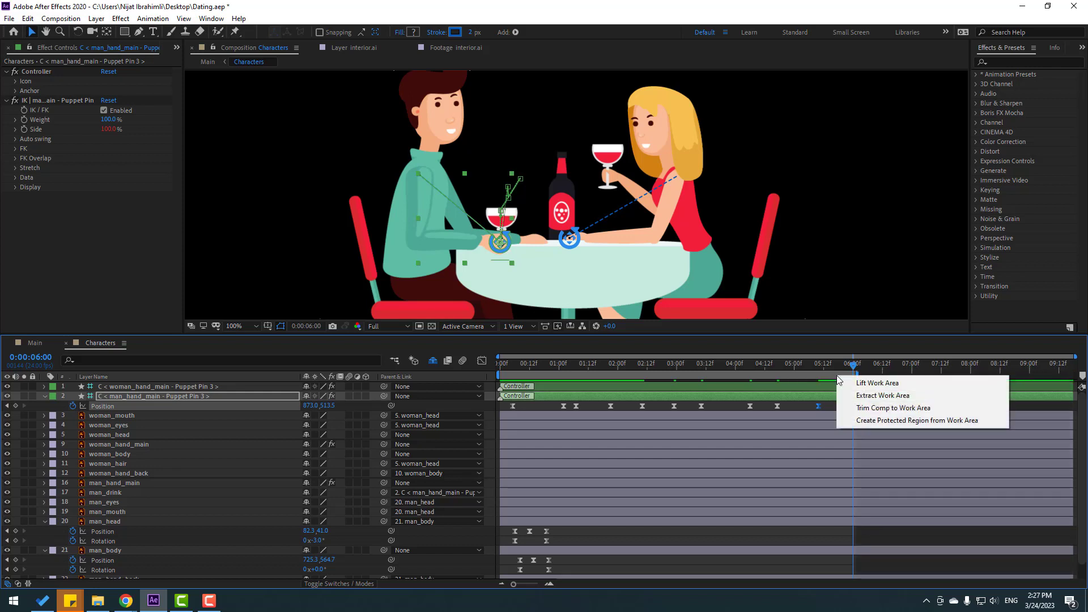
{"action": "left_click", "coordinate": [903, 409]}
{"action": "key", "text": "space"}
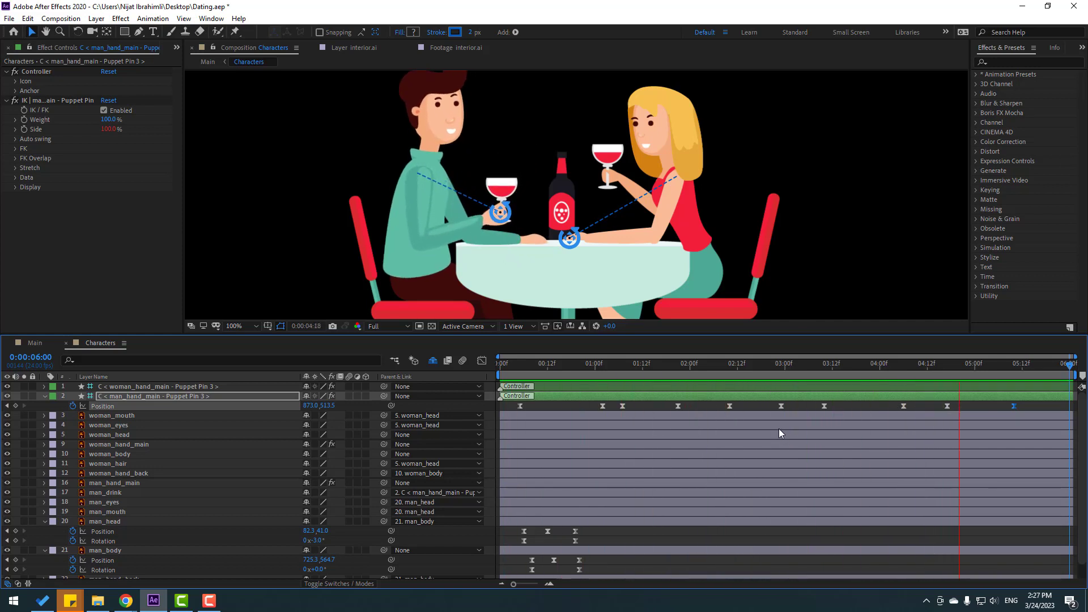
Step: Keyframe man_mouth's Scale over a few frames, alternately squashing and opening the mouth vertically
{"action": "left_click", "coordinate": [553, 363]}
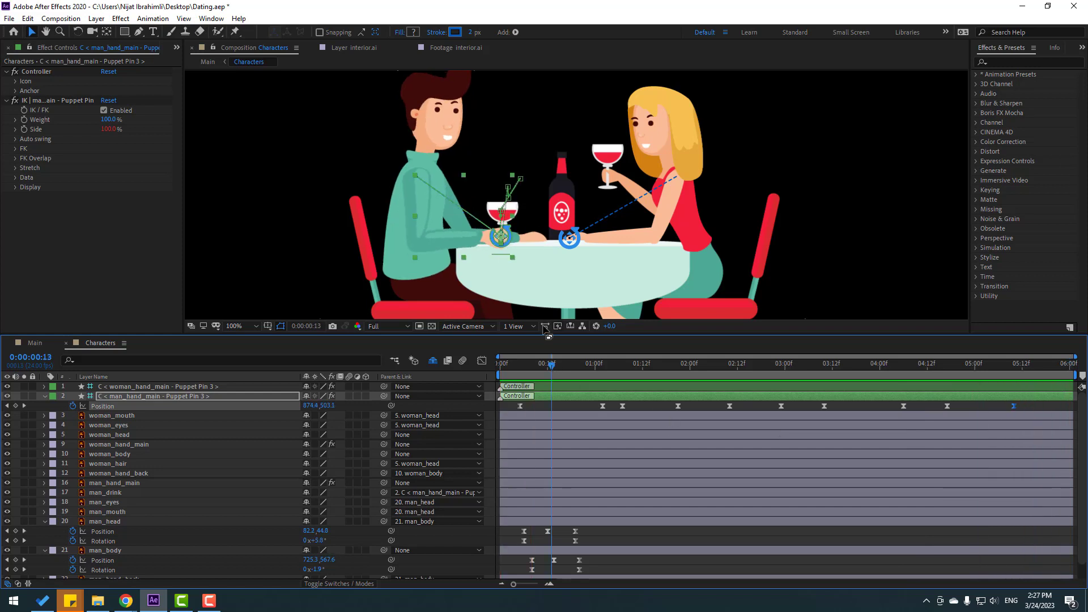
{"action": "left_click", "coordinate": [450, 141]}
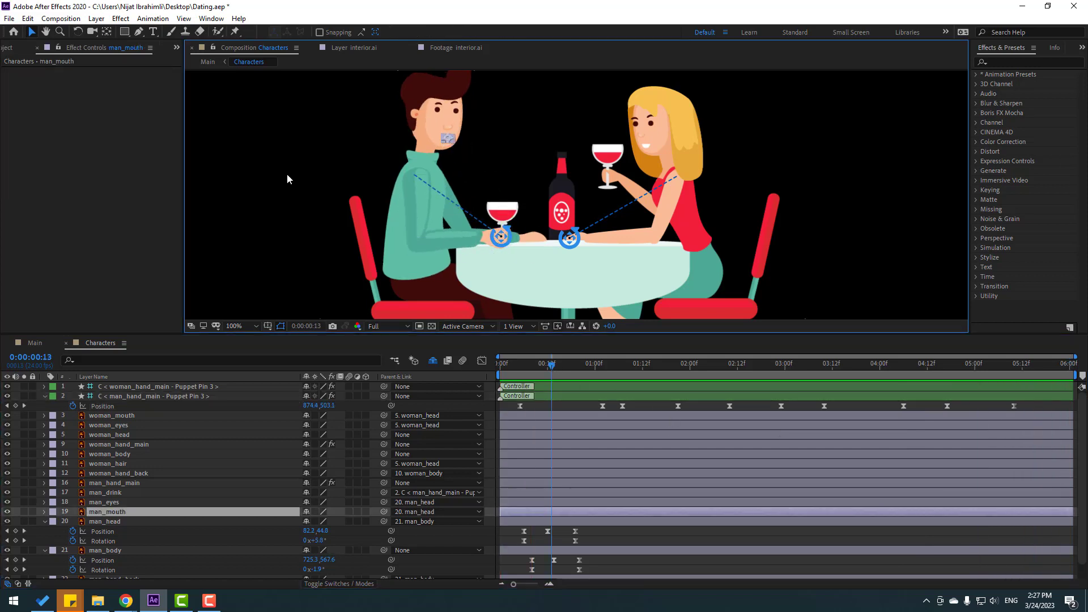
{"action": "scroll", "coordinate": [554, 230], "scroll_direction": "up", "scroll_amount": 6}
{"action": "scroll", "coordinate": [469, 216], "scroll_direction": "down", "scroll_amount": 2}
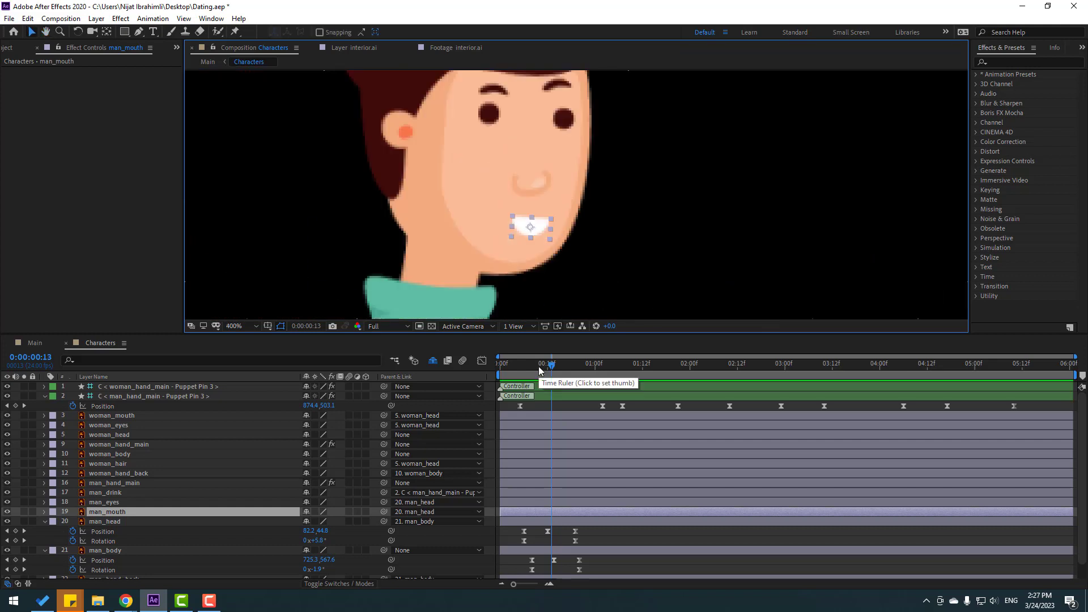
{"action": "key", "text": "s"}
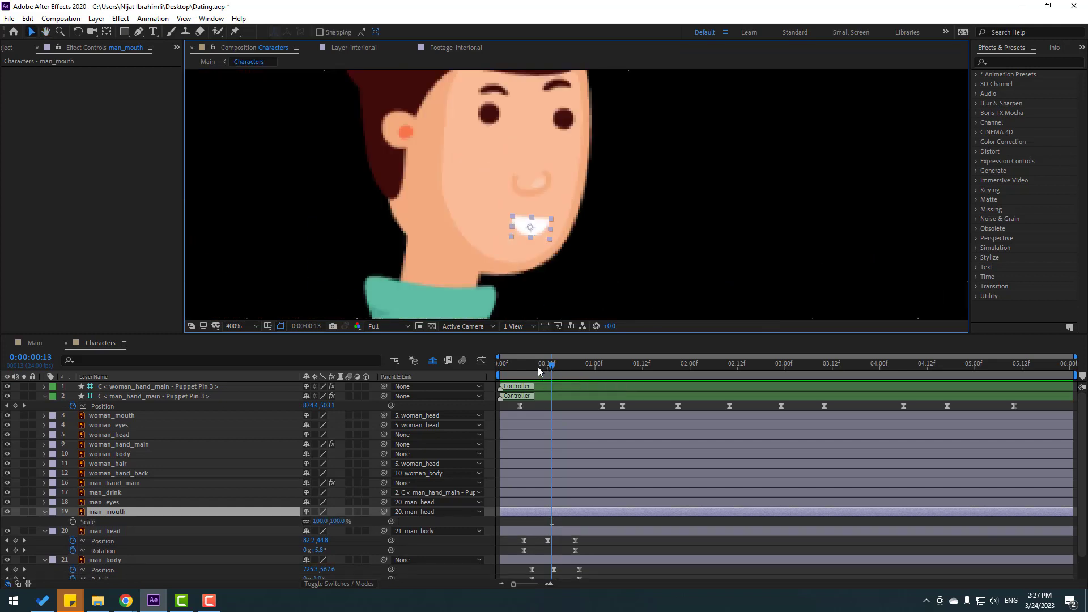
{"action": "left_click_drag", "start_coordinate": [538, 367], "coordinate": [519, 370]}
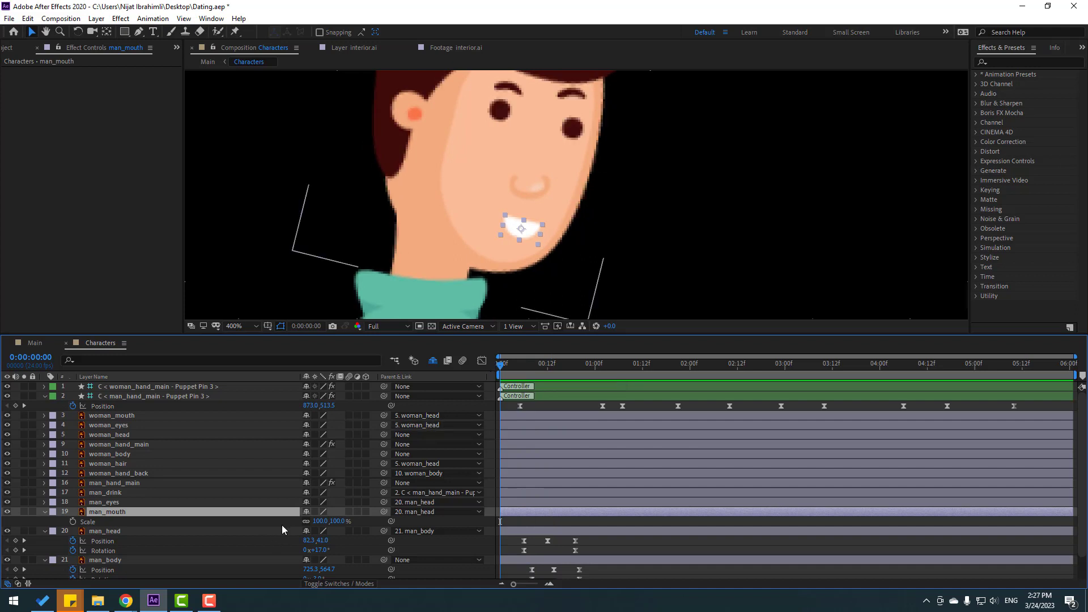
{"action": "left_click", "coordinate": [74, 522]}
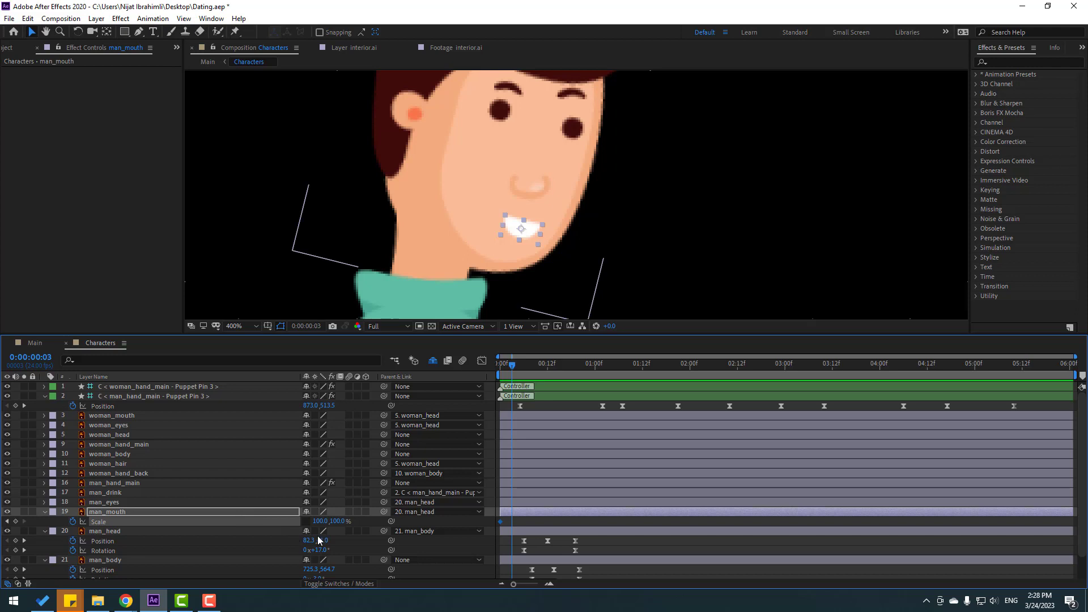
{"action": "left_click_drag", "start_coordinate": [339, 521], "coordinate": [314, 521]}
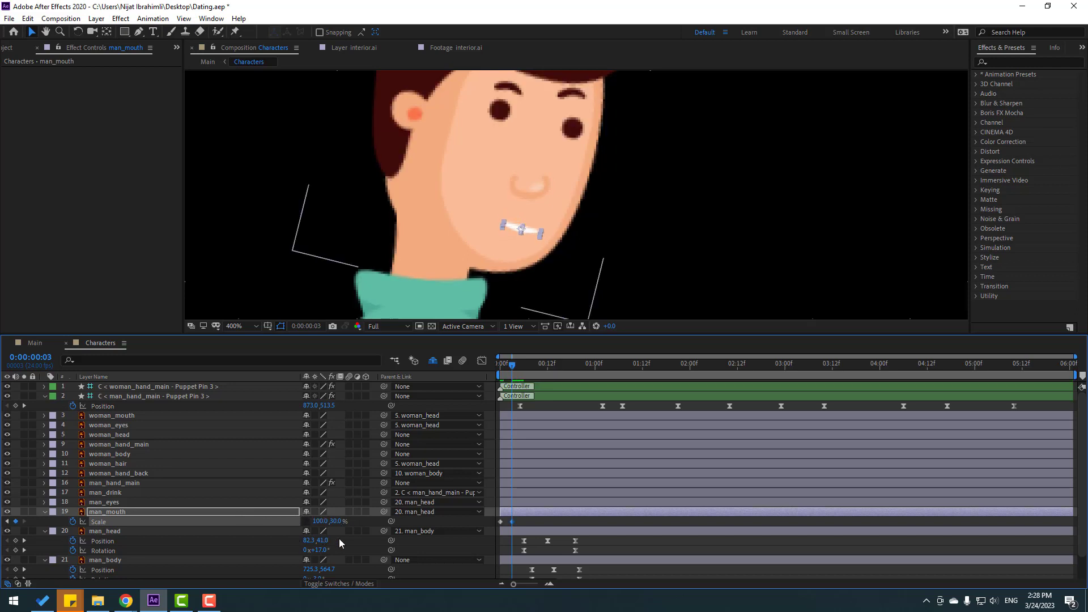
{"action": "key", "text": "Page_Down"}
{"action": "key", "text": "Page_Down"}
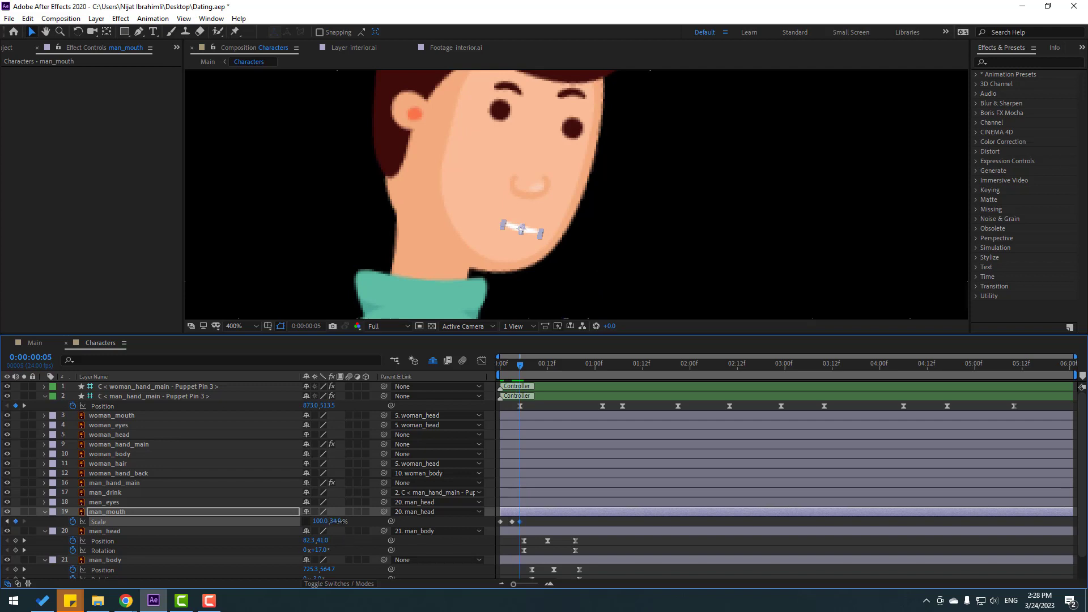
{"action": "left_click_drag", "start_coordinate": [335, 521], "coordinate": [358, 520]}
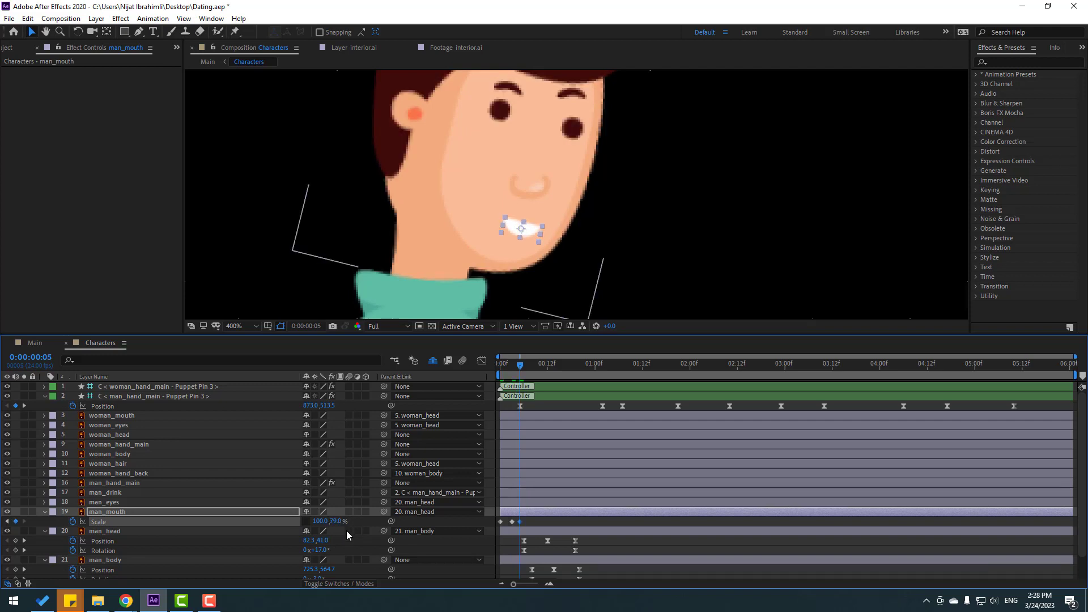
{"action": "key", "text": "Page_Down"}
{"action": "key", "text": "Page_Down"}
{"action": "key", "text": "Page_Down"}
{"action": "left_click_drag", "start_coordinate": [337, 521], "coordinate": [308, 521]}
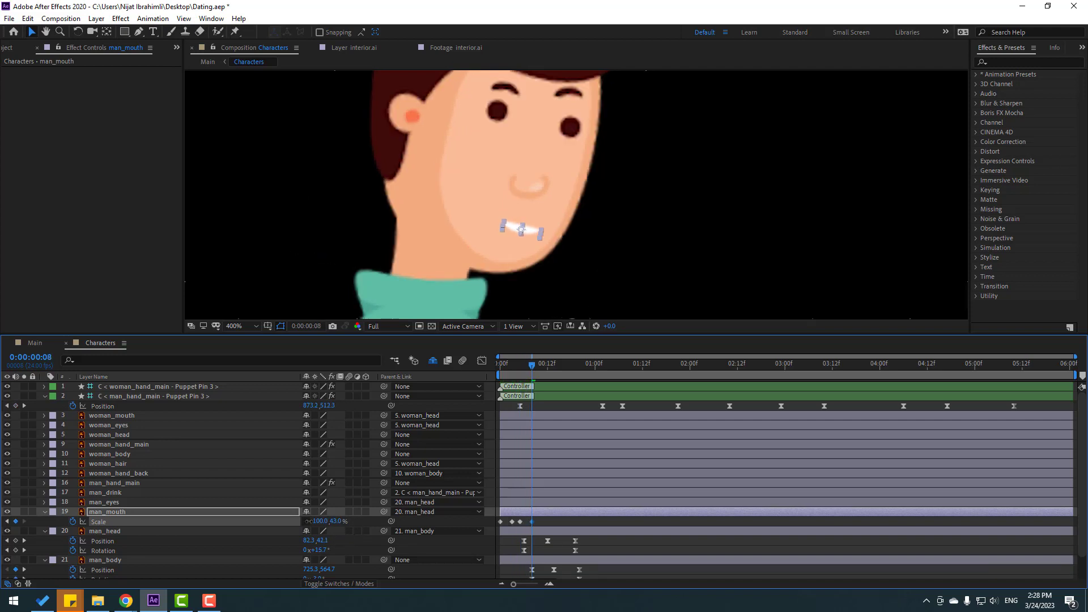
{"action": "key", "text": "Page_Down"}
{"action": "key", "text": "Page_Down"}
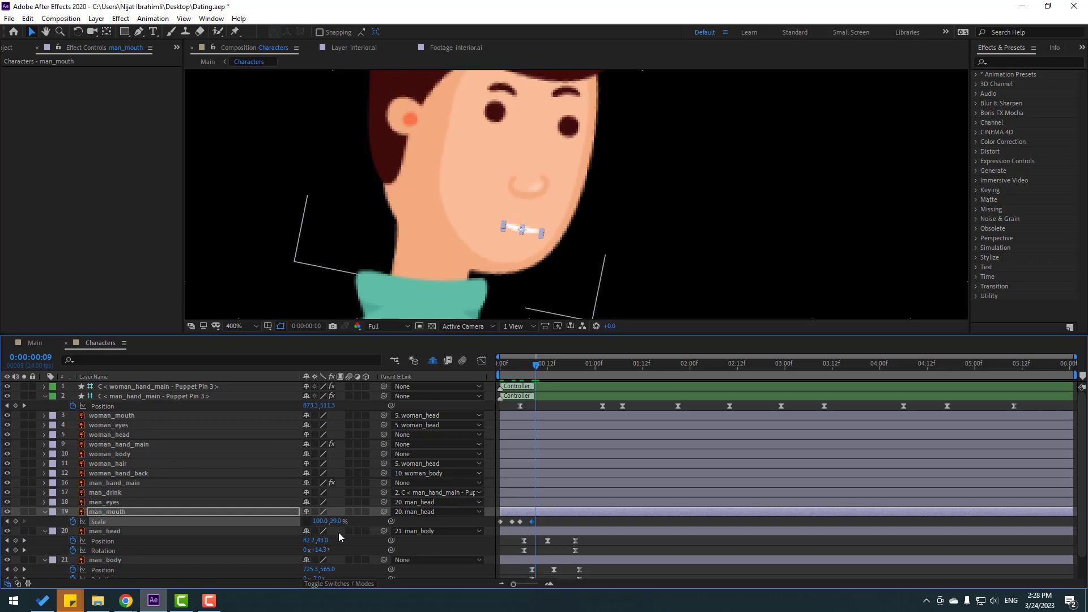
{"action": "left_click_drag", "start_coordinate": [336, 521], "coordinate": [347, 522]}
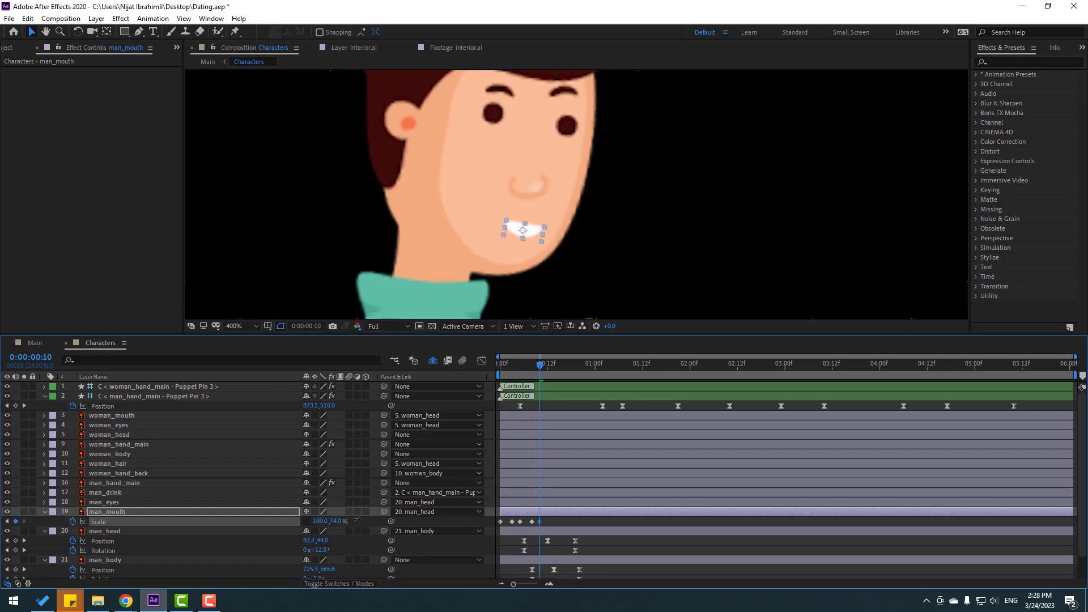
{"action": "key", "text": "space"}
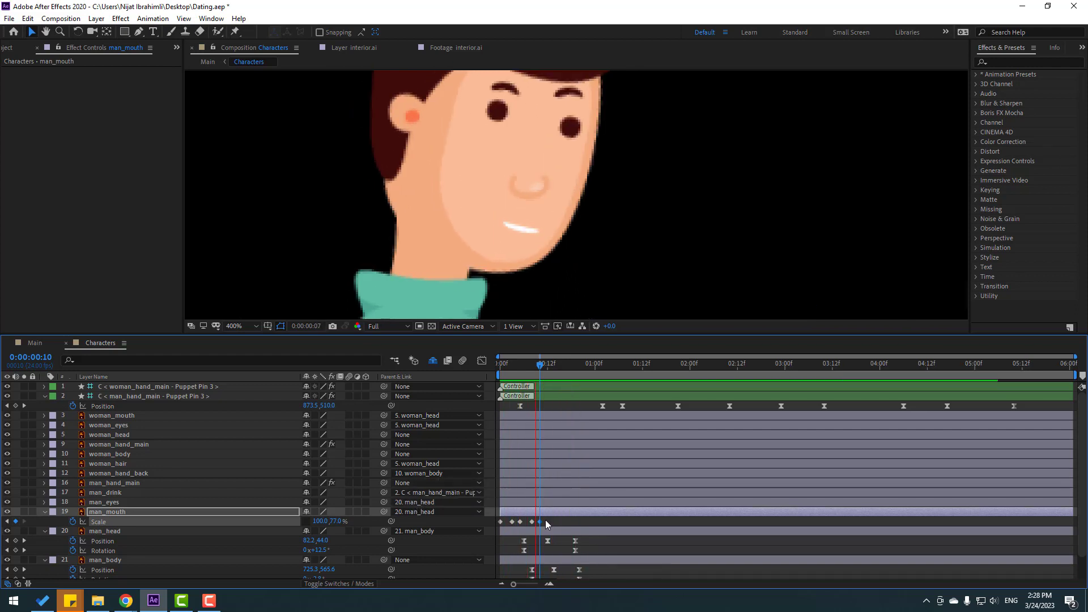
{"action": "key", "text": "space"}
Step: Copy the five mouth Scale keyframes, paste them at 0:00:00:20, and preview
{"action": "mouse_move", "coordinate": [553, 520]}
{"action": "left_mouse_down"}
{"action": "mouse_move", "coordinate": [488, 520]}
{"action": "mouse_move", "coordinate": [560, 525]}
{"action": "left_mouse_up"}
{"action": "key", "text": "space"}
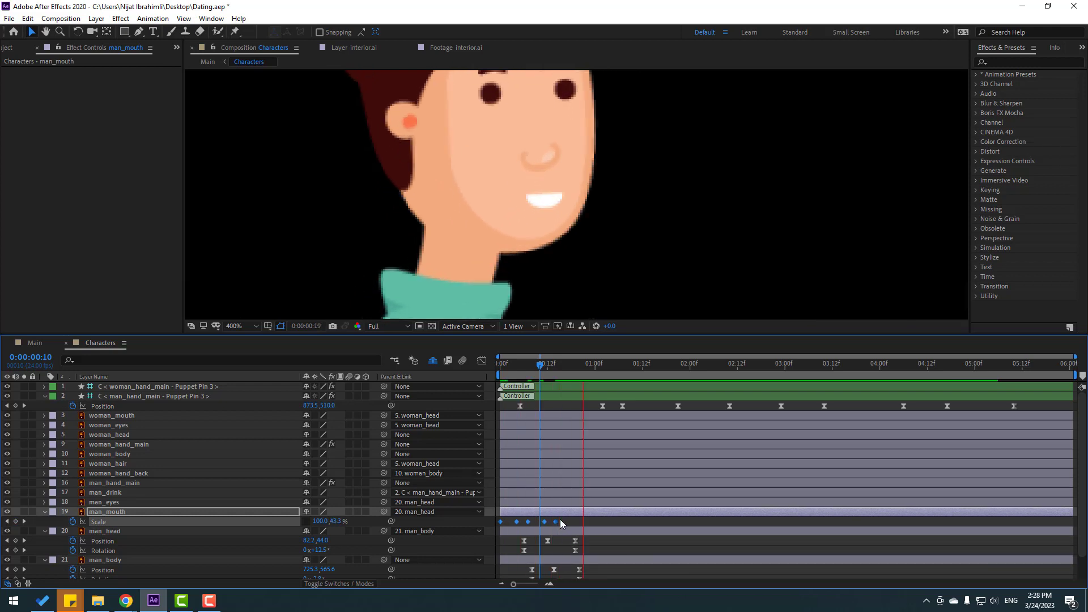
{"action": "key", "text": "space"}
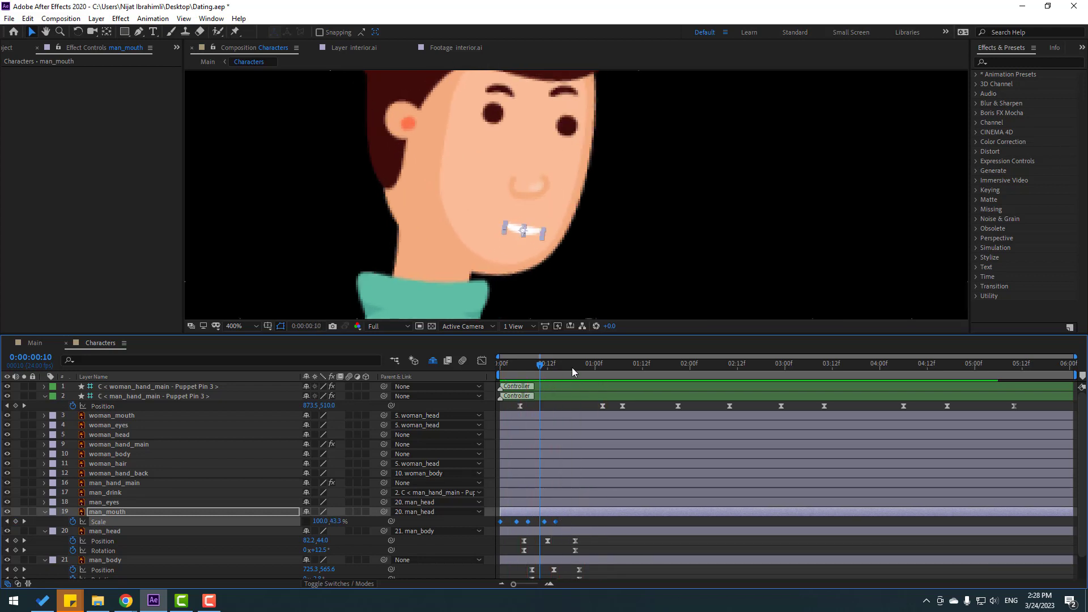
{"action": "mouse_move", "coordinate": [573, 367]}
{"action": "left_mouse_down"}
{"action": "mouse_move", "coordinate": [554, 364]}
{"action": "mouse_move", "coordinate": [582, 364]}
{"action": "left_mouse_up"}
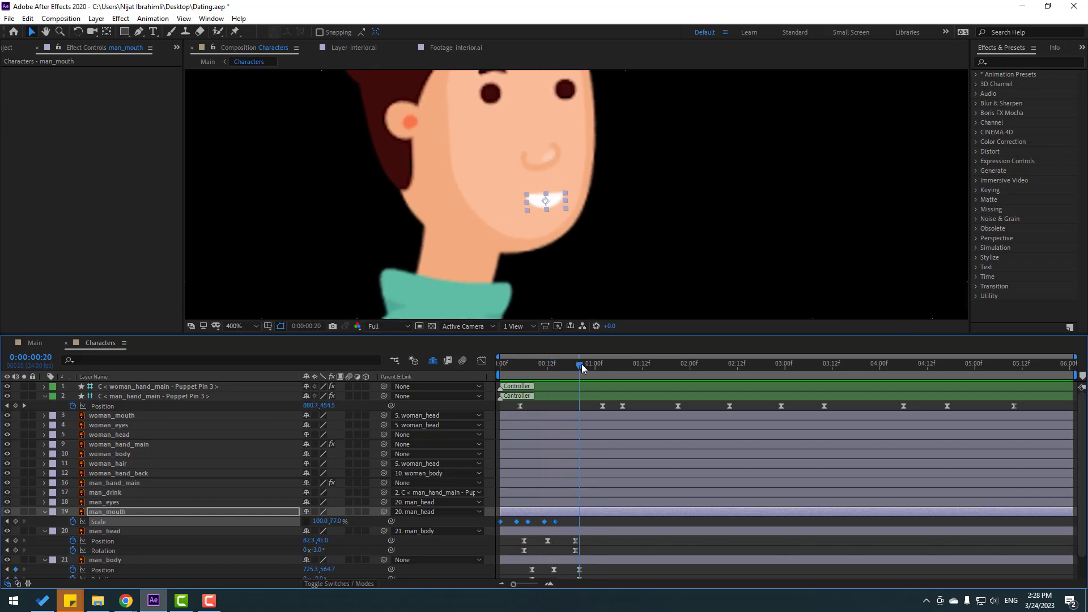
{"action": "left_click_drag", "start_coordinate": [513, 529], "coordinate": [498, 527]}
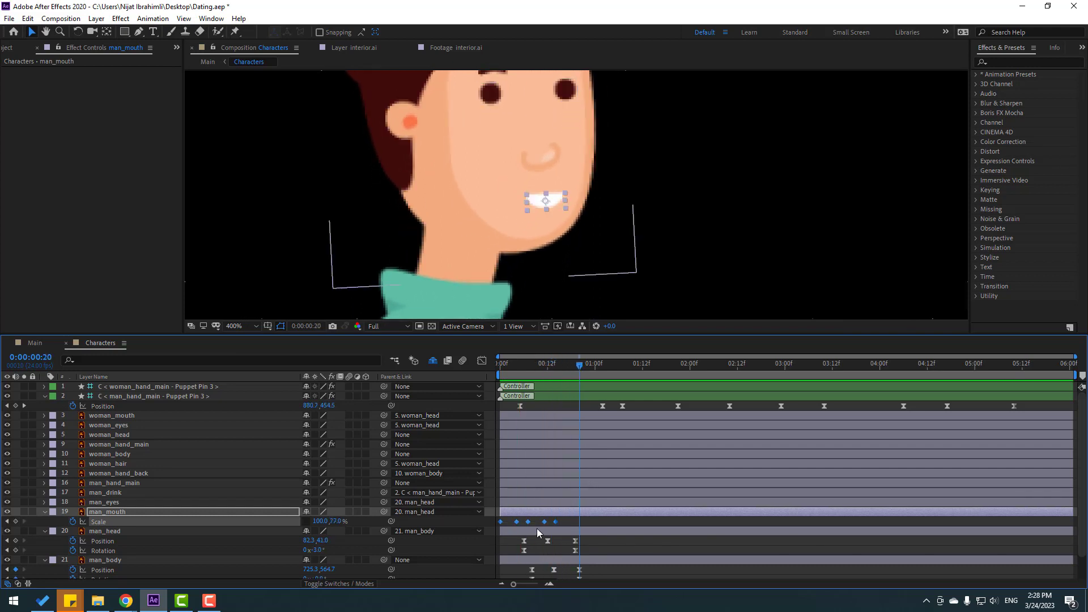
{"action": "key", "text": "ctrl+c"}
{"action": "key", "text": "ctrl+v"}
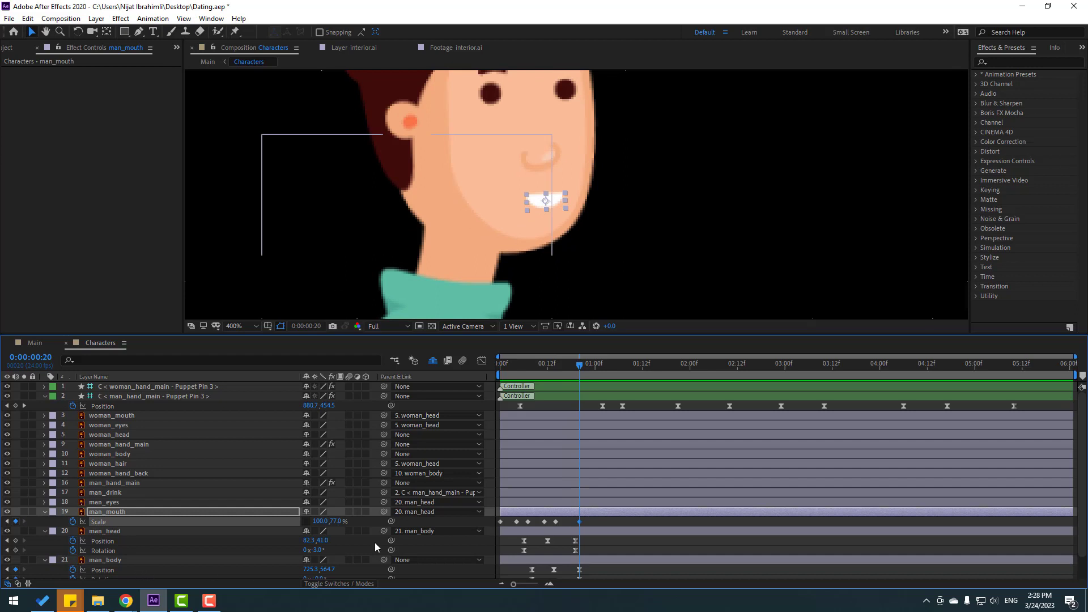
{"action": "key", "text": "slash"}
{"action": "key", "text": "space"}
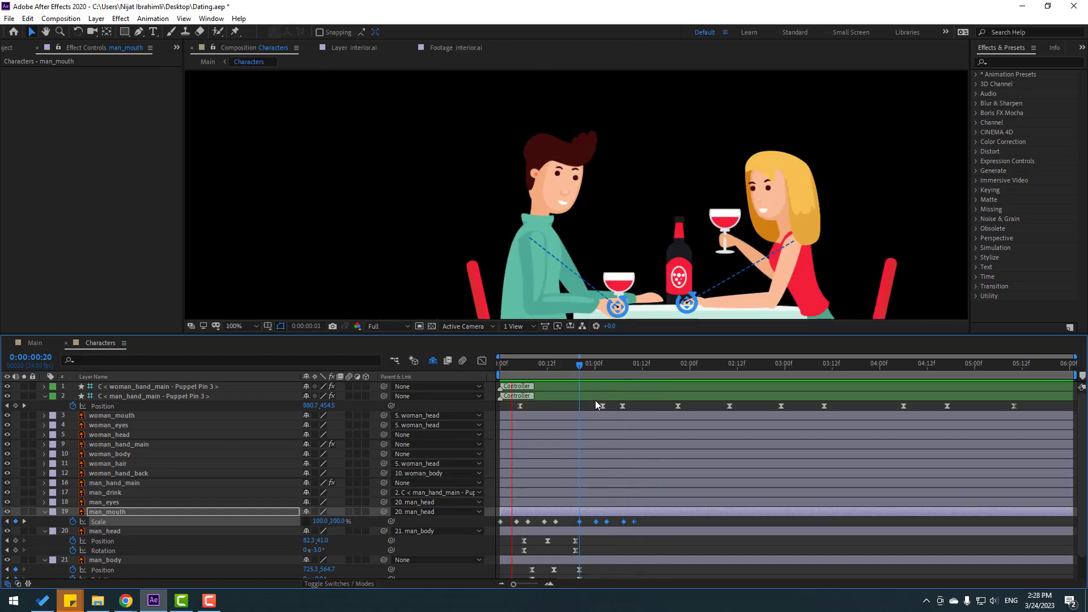
Step: Paste another set of man_mouth Scale keyframes later in the timeline and preview the full scene
{"action": "left_click_drag", "start_coordinate": [645, 528], "coordinate": [515, 526]}
{"action": "left_click_drag", "start_coordinate": [607, 369], "coordinate": [653, 373]}
{"action": "left_click_drag", "start_coordinate": [729, 373], "coordinate": [809, 372]}
{"action": "key", "text": "ctrl+v"}
{"action": "left_click", "coordinate": [950, 370]}
{"action": "left_click_drag", "start_coordinate": [951, 369], "coordinate": [957, 372]}
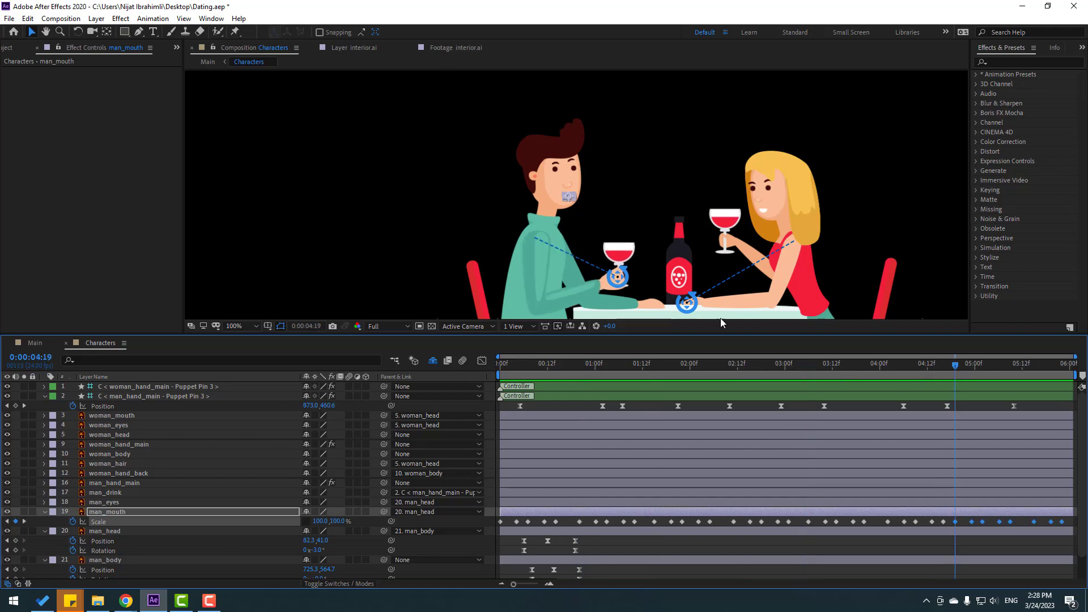
{"action": "key", "text": "space"}
{"action": "scroll", "coordinate": [576, 223], "scroll_direction": "down", "scroll_amount": 2}
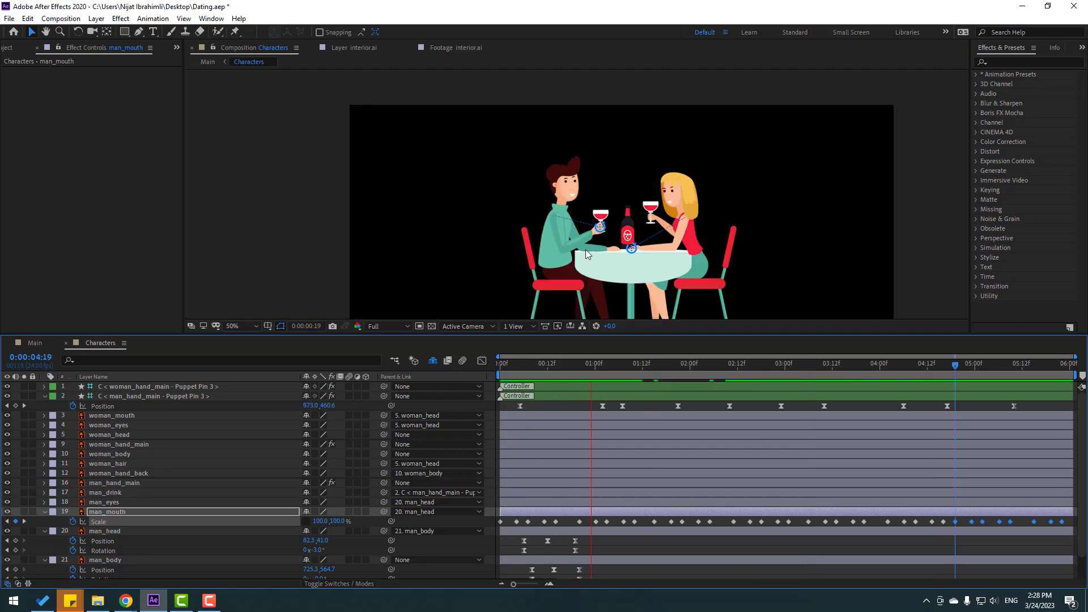
{"action": "scroll", "coordinate": [586, 248], "scroll_direction": "up", "scroll_amount": 2}
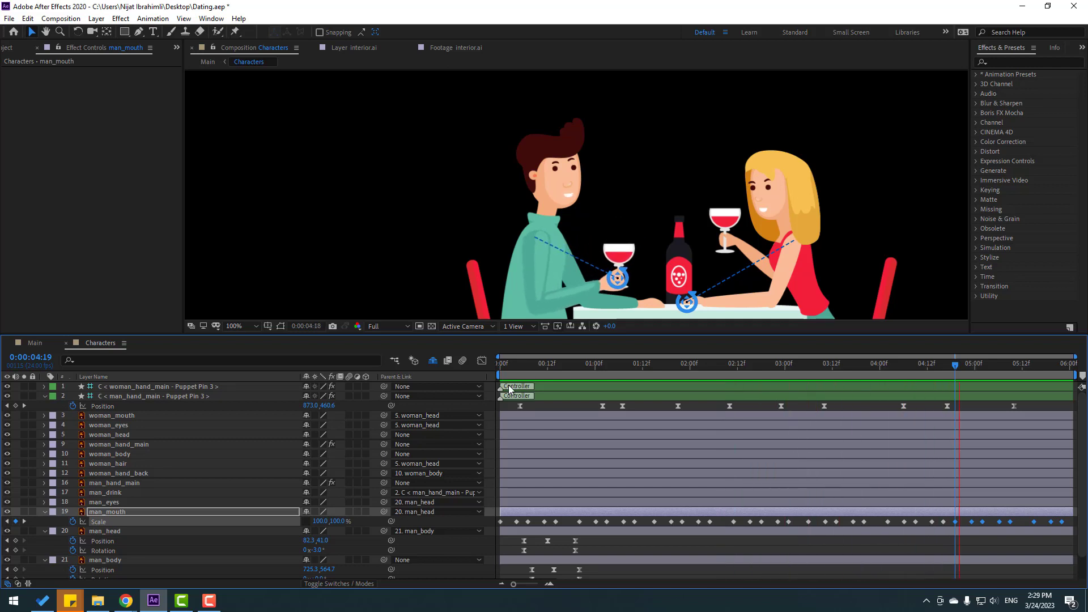
{"action": "left_click", "coordinate": [706, 372]}
{"action": "scroll", "coordinate": [649, 471], "scroll_direction": "down", "scroll_amount": 2}
{"action": "left_click_drag", "start_coordinate": [553, 370], "coordinate": [632, 372]}
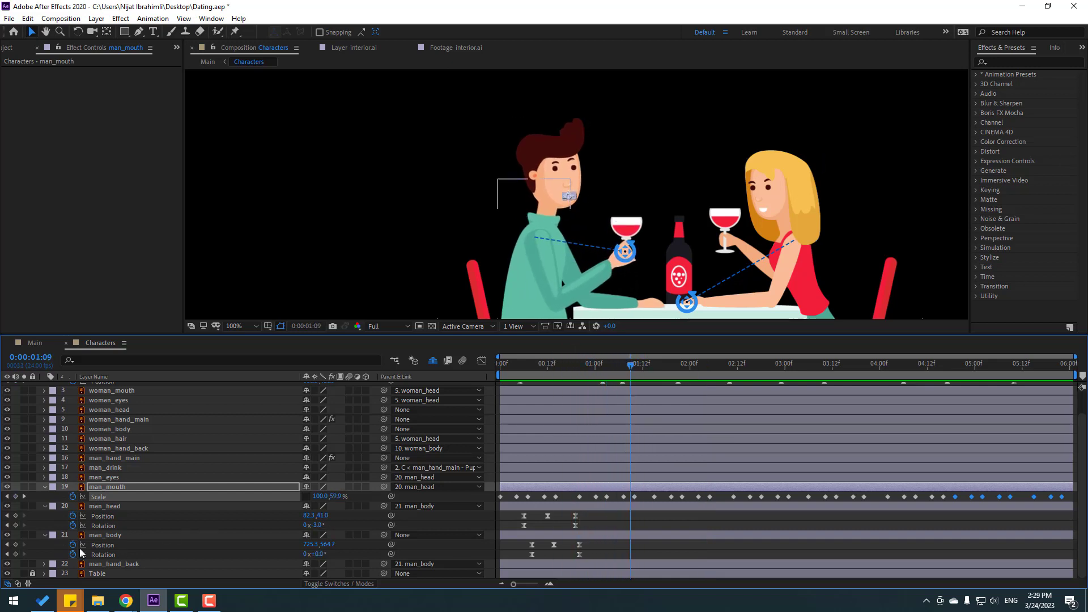
Step: Keyframe man_body's Rotation, tilting 3° at 1:18 and -4° a little later
{"action": "left_click", "coordinate": [16, 555]}
{"action": "left_click_drag", "start_coordinate": [634, 366], "coordinate": [668, 372]}
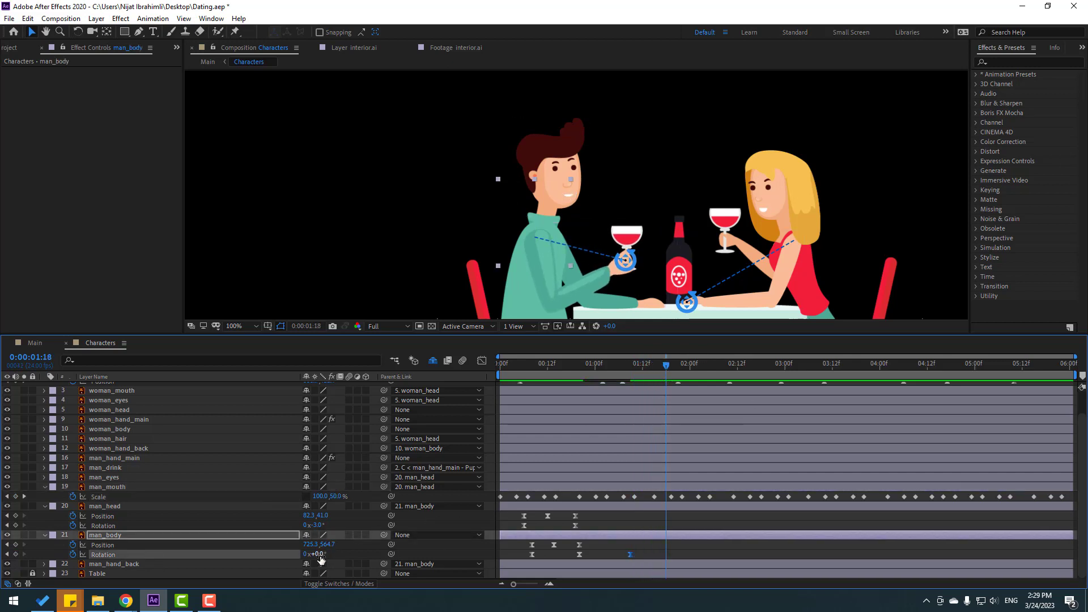
{"action": "left_click_drag", "start_coordinate": [327, 558], "coordinate": [363, 557]}
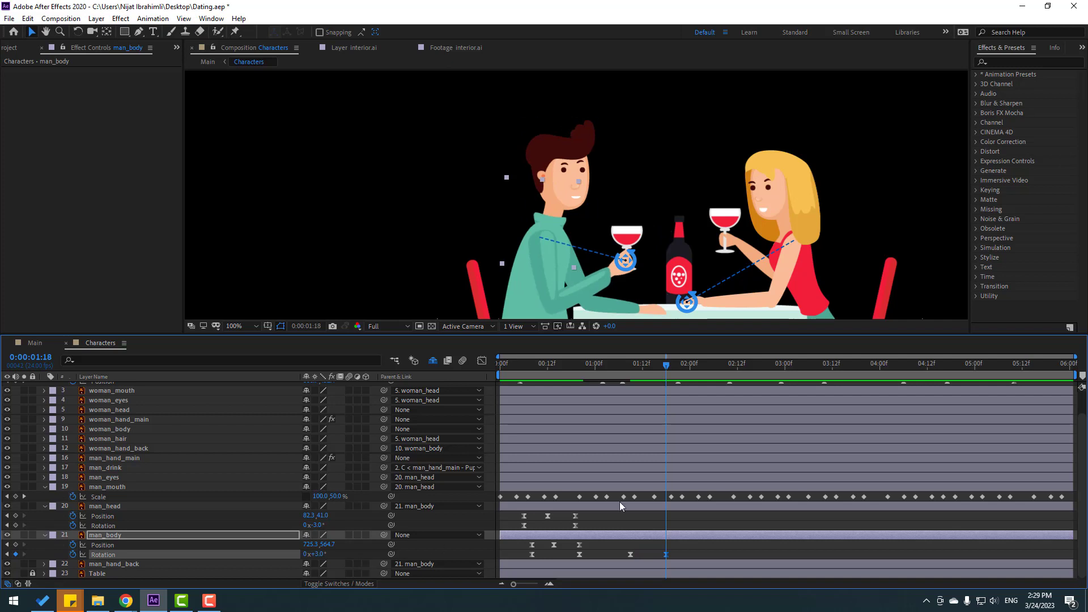
{"action": "left_click_drag", "start_coordinate": [622, 369], "coordinate": [782, 371]}
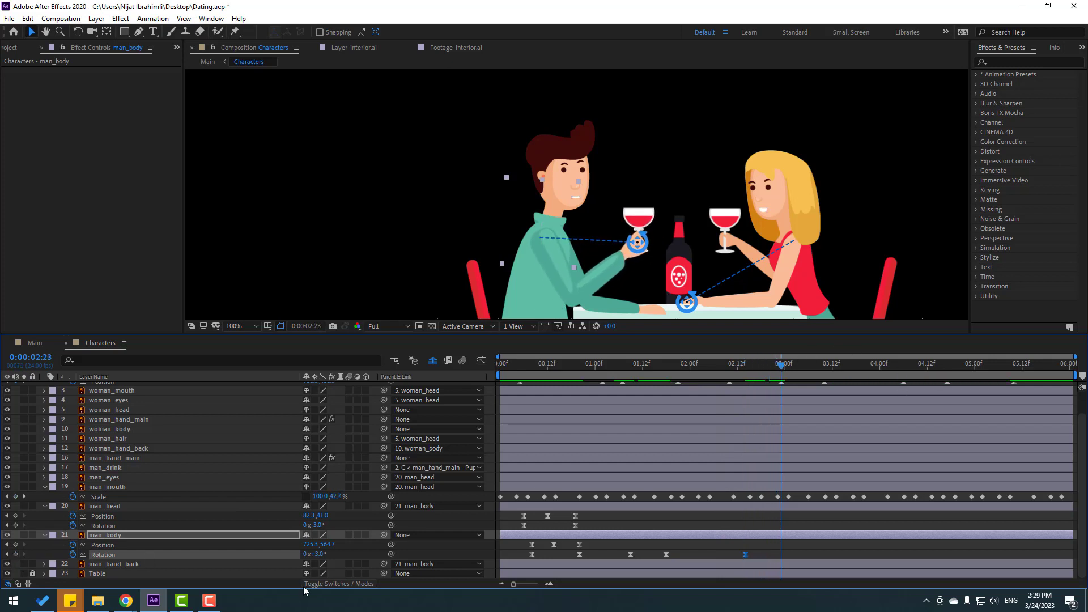
{"action": "left_click", "coordinate": [318, 555]}
{"action": "key", "text": "Return"}
Step: Add body rotation keyframes of -2°, 0° at 3:20, +2° at 4:14, and 2° at 5:09
{"action": "left_click_drag", "start_coordinate": [724, 374], "coordinate": [781, 375]}
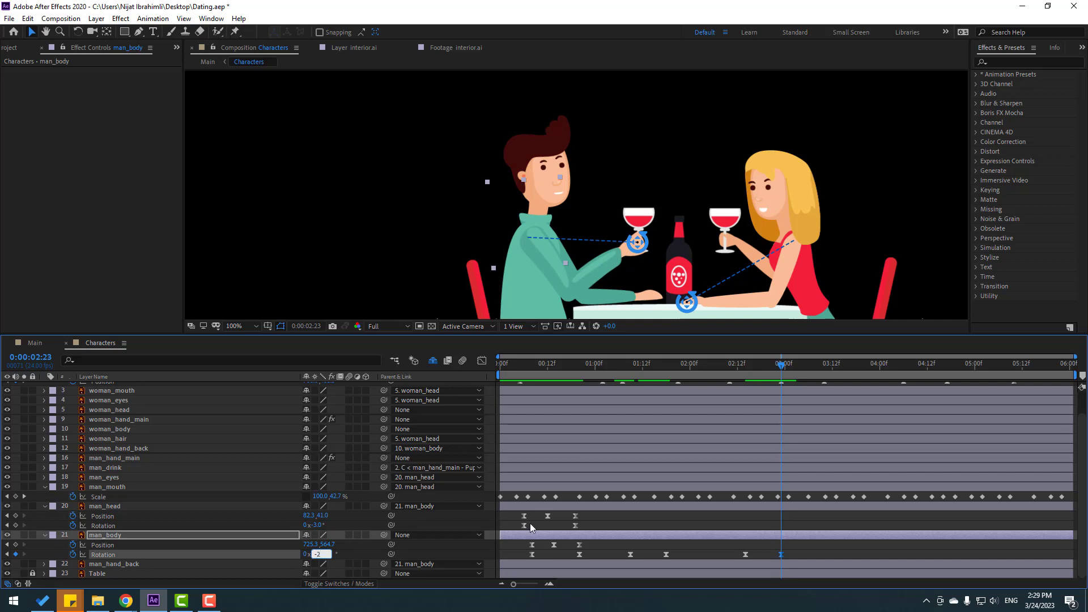
{"action": "type", "text": "-2"}
{"action": "key", "text": "Return"}
{"action": "mouse_move", "coordinate": [819, 373]}
{"action": "left_mouse_down"}
{"action": "mouse_move", "coordinate": [843, 374]}
{"action": "mouse_move", "coordinate": [832, 377]}
{"action": "left_mouse_up"}
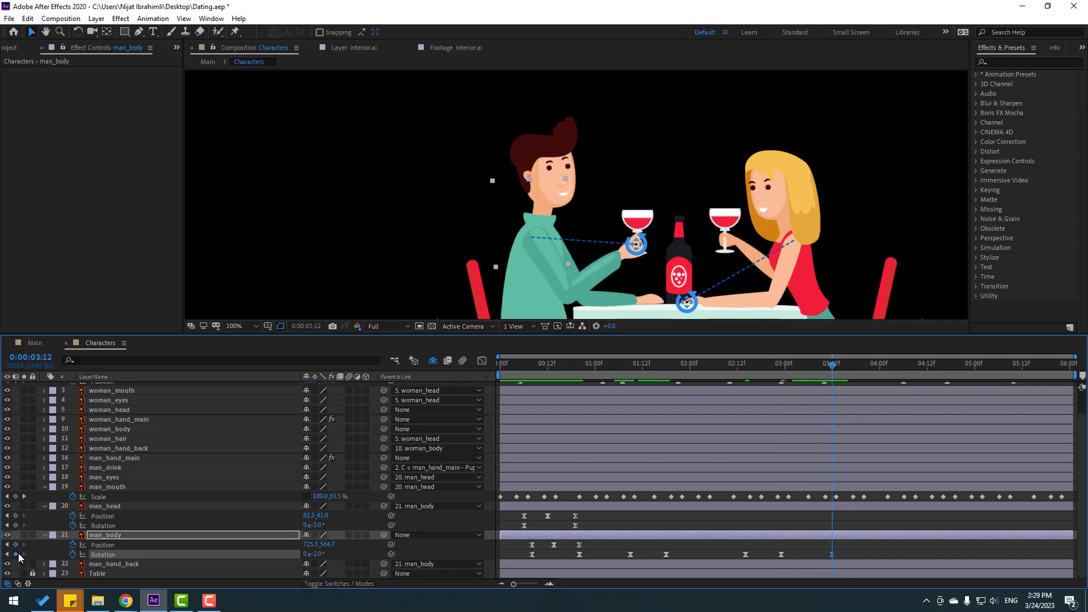
{"action": "left_click_drag", "start_coordinate": [845, 365], "coordinate": [864, 370]}
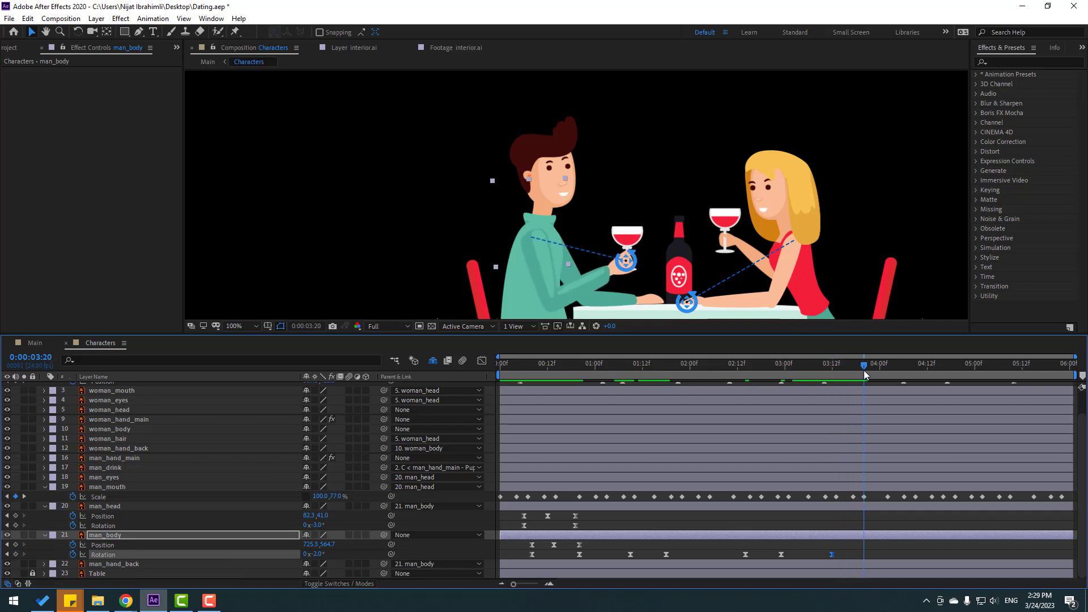
{"action": "left_click_drag", "start_coordinate": [314, 553], "coordinate": [326, 554]}
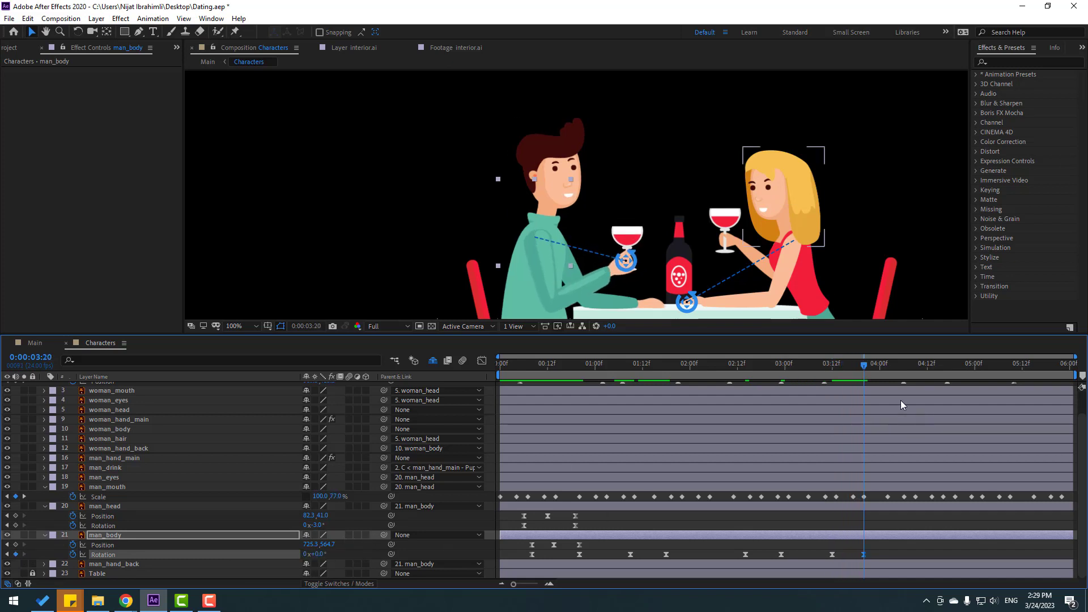
{"action": "left_click_drag", "start_coordinate": [879, 368], "coordinate": [936, 374]}
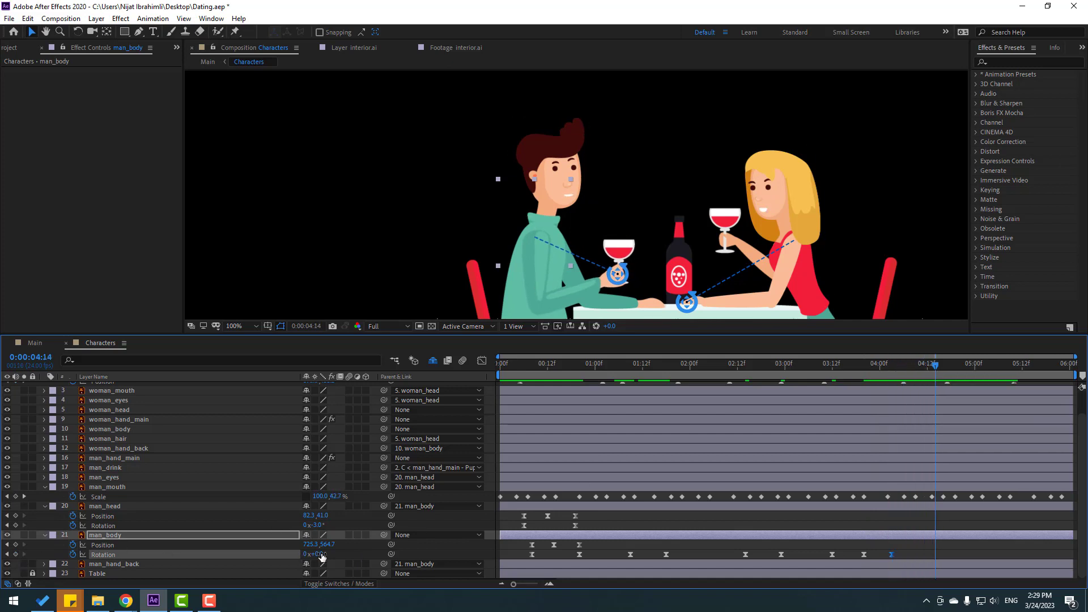
{"action": "key", "text": "Return"}
{"action": "left_click_drag", "start_coordinate": [893, 373], "coordinate": [1009, 366]}
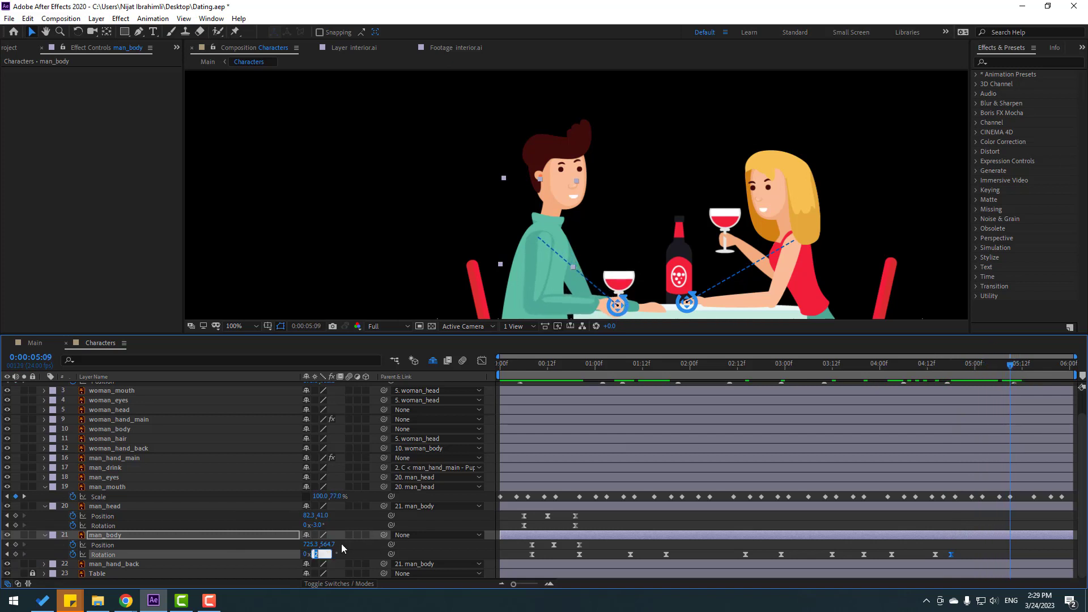
{"action": "type", "text": "2"}
{"action": "key", "text": "Return"}
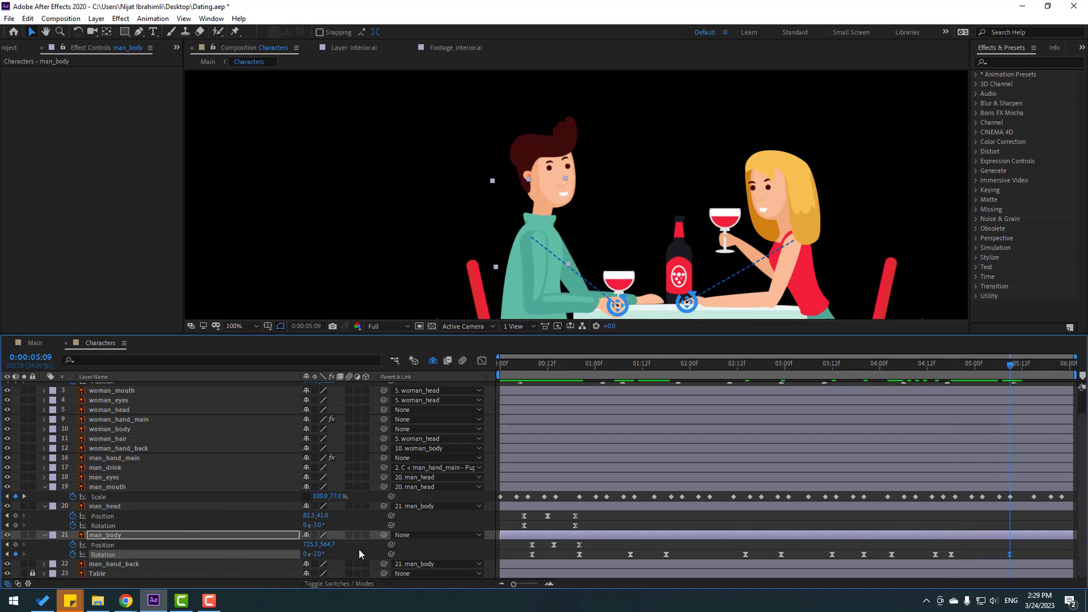
{"action": "left_click_drag", "start_coordinate": [588, 553], "coordinate": [500, 542]}
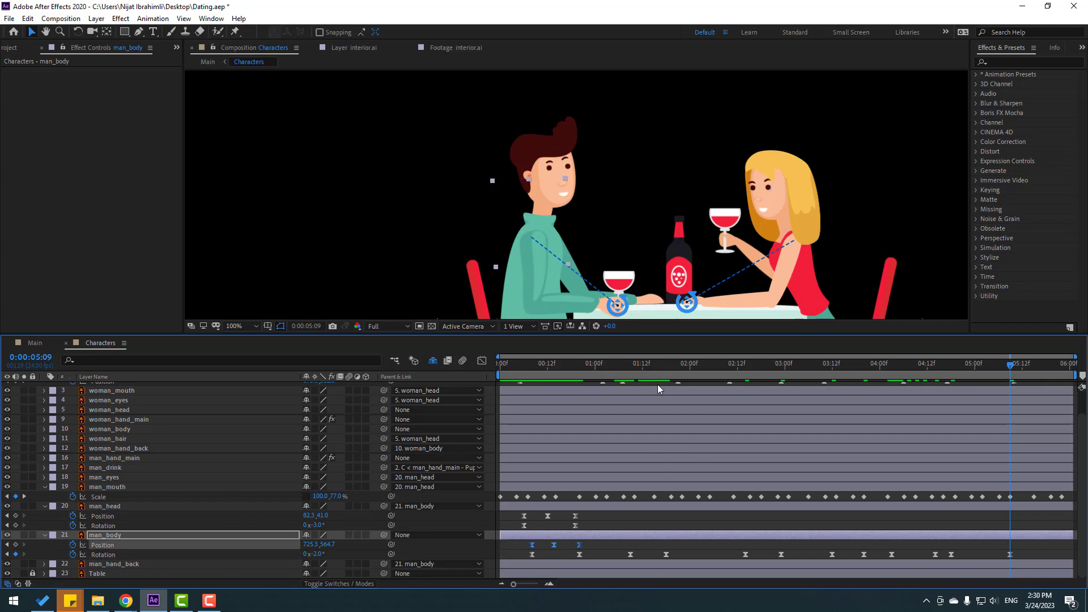
Step: Paste the three man_body Position keyframes at 2:14
{"action": "left_click", "coordinate": [631, 371]}
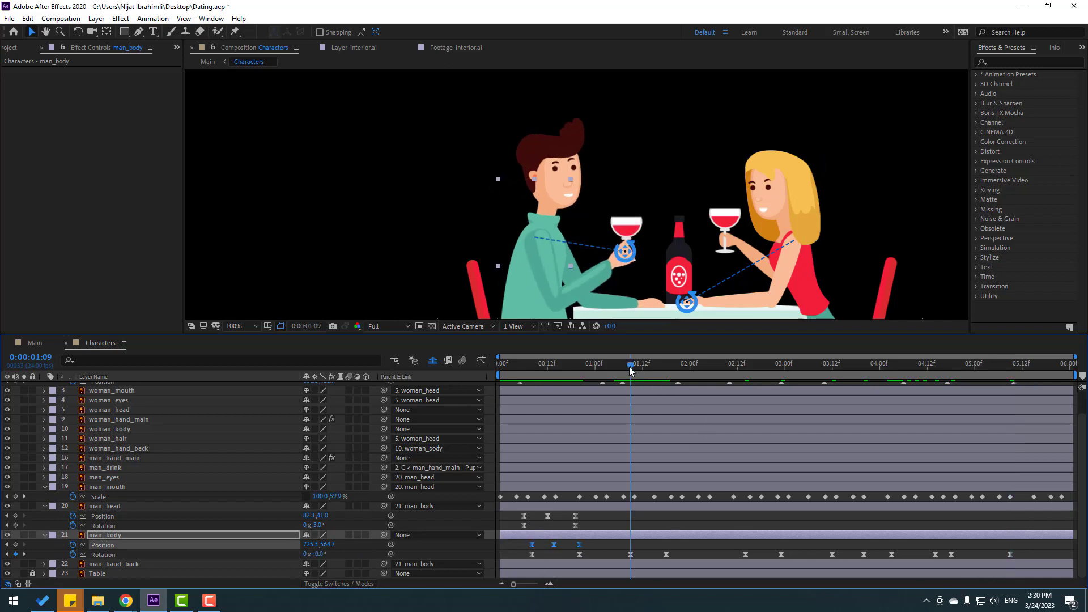
{"action": "left_click", "coordinate": [750, 368]}
{"action": "key", "text": "ctrl+v"}
Step: Move through later times (3:12, 4:10, 4:03, 4:19) and preview the man's repeated sway
{"action": "left_click_drag", "start_coordinate": [814, 365], "coordinate": [832, 372]}
{"action": "left_click", "coordinate": [936, 371]}
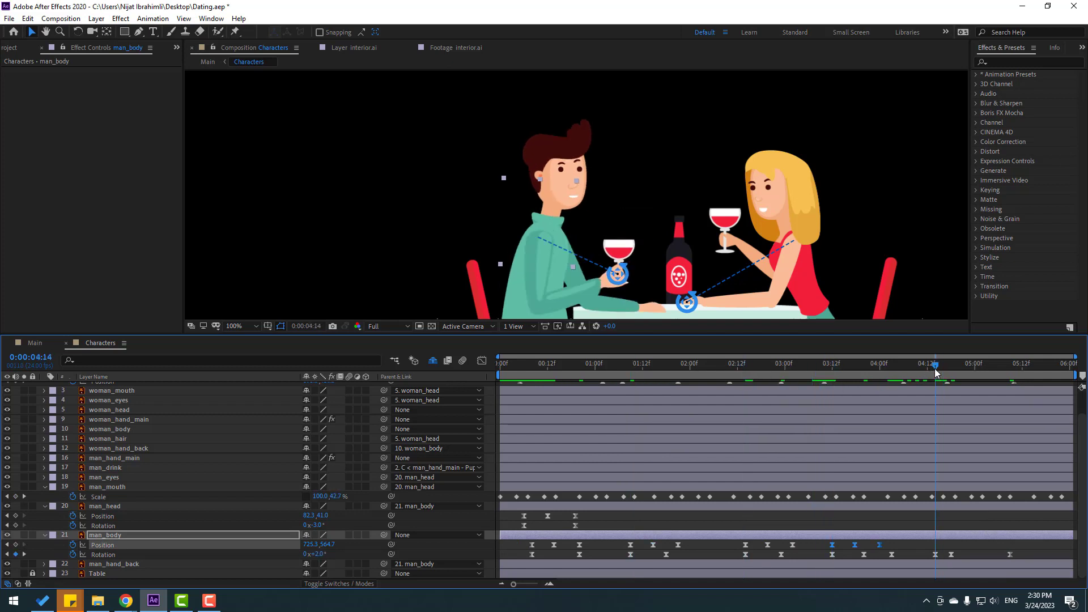
{"action": "left_click_drag", "start_coordinate": [952, 369], "coordinate": [919, 370]}
{"action": "left_click", "coordinate": [892, 369]}
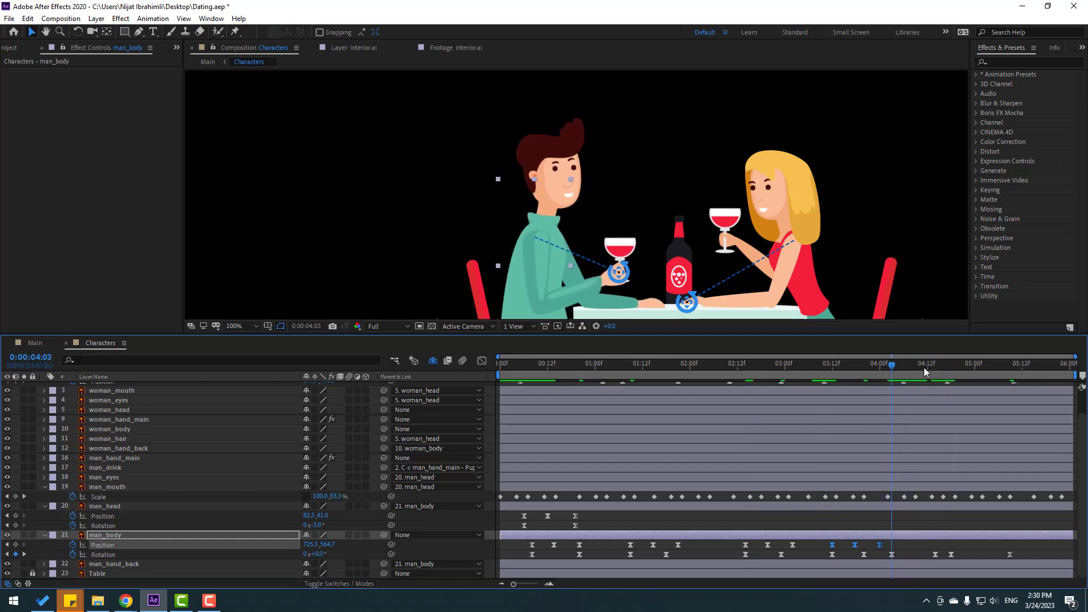
{"action": "left_click", "coordinate": [955, 371]}
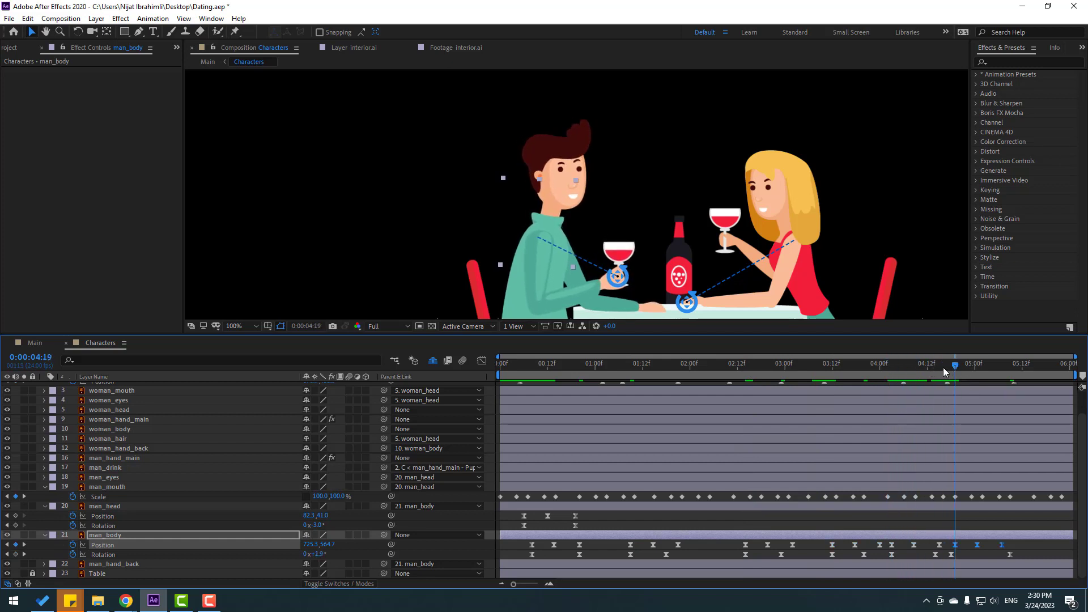
{"action": "key", "text": "space"}
Step: Fit the whole composition in the viewer, stop the preview, and return to frame 0
{"action": "left_click", "coordinate": [241, 326]}
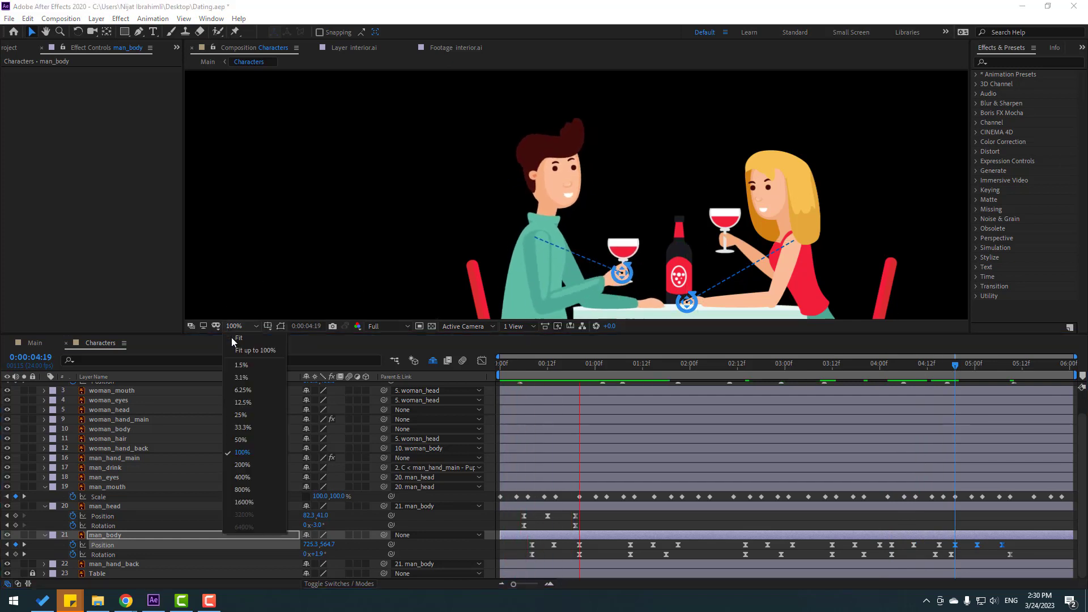
{"action": "left_click", "coordinate": [238, 338]}
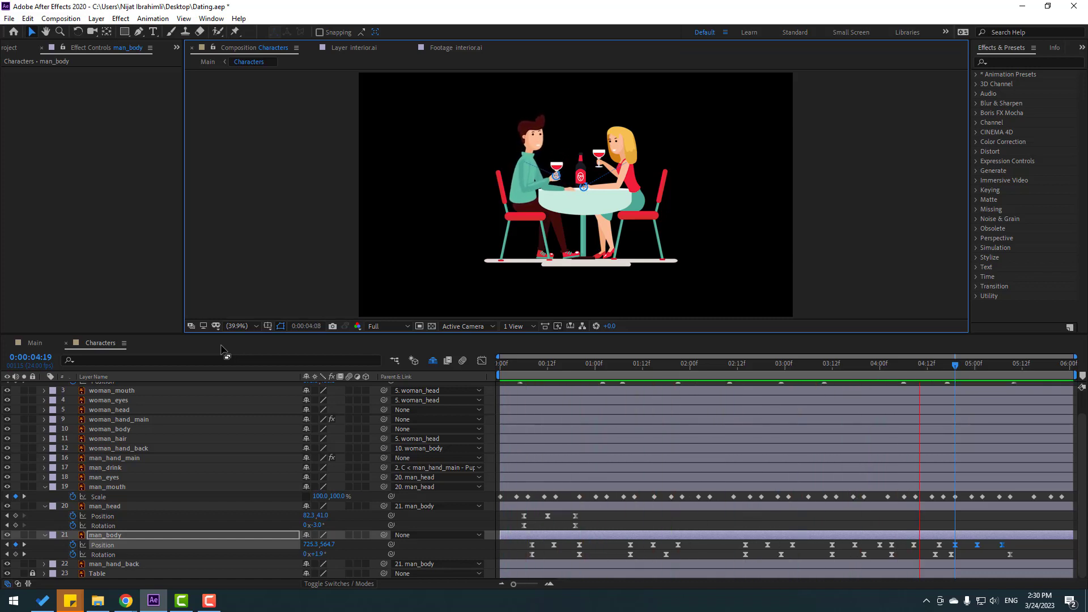
{"action": "left_click", "coordinate": [221, 350]}
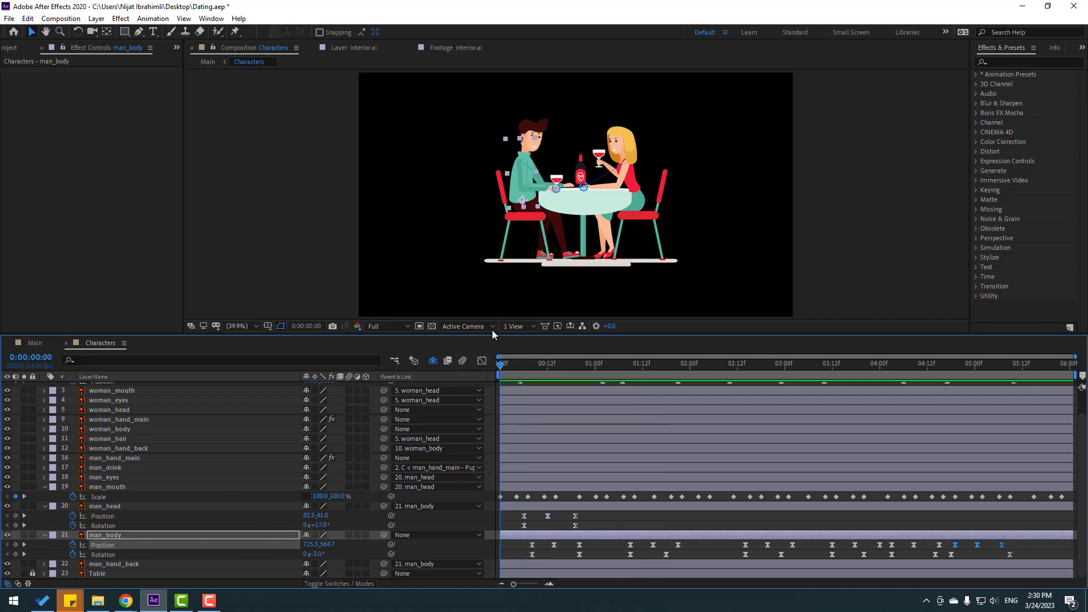
{"action": "key", "text": "Home"}
Step: View the composition at 100% with both characters framed, and lift the woman's hand beside the bottle
{"action": "left_click_drag", "start_coordinate": [490, 334], "coordinate": [468, 386]}
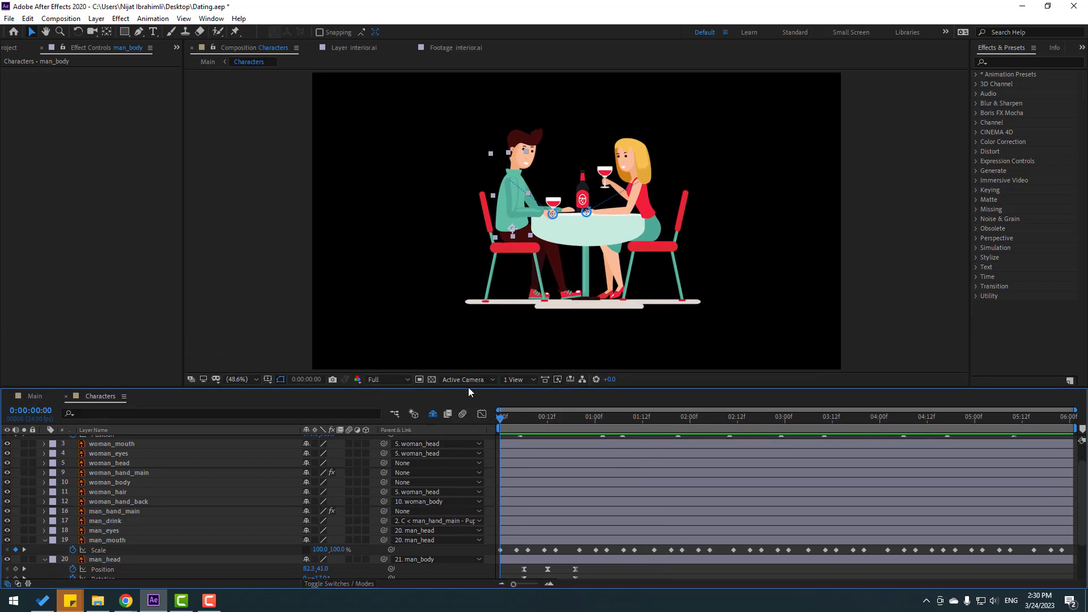
{"action": "key", "text": "slash"}
{"action": "left_click_drag", "start_coordinate": [690, 149], "coordinate": [636, 216]}
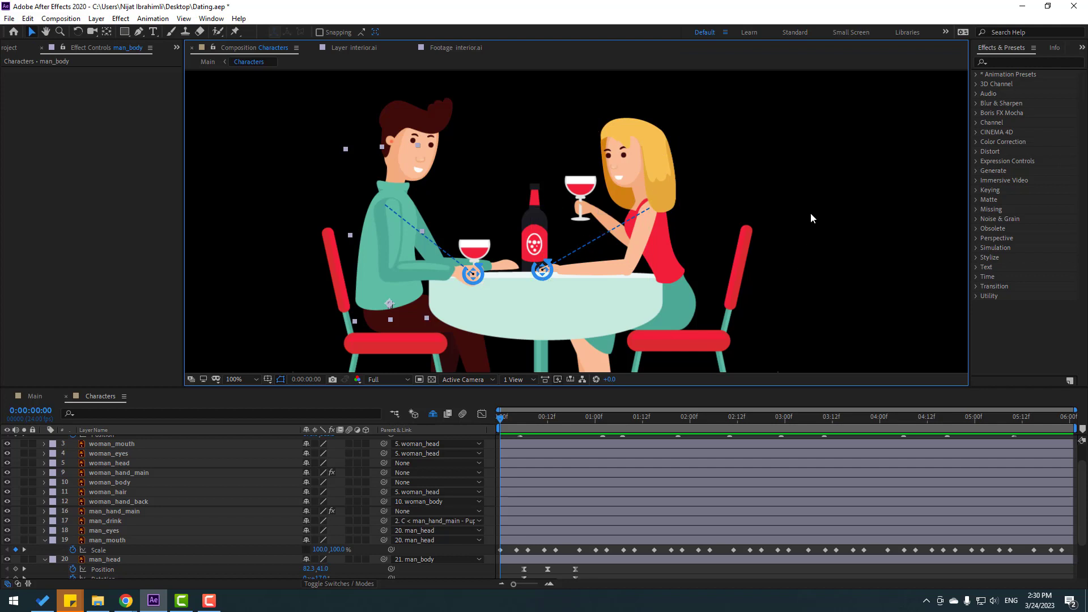
{"action": "mouse_move", "coordinate": [543, 271]}
{"action": "left_mouse_down"}
{"action": "mouse_move", "coordinate": [545, 250]}
{"action": "mouse_move", "coordinate": [529, 256]}
{"action": "mouse_move", "coordinate": [564, 233]}
{"action": "mouse_move", "coordinate": [542, 270]}
{"action": "left_mouse_up"}
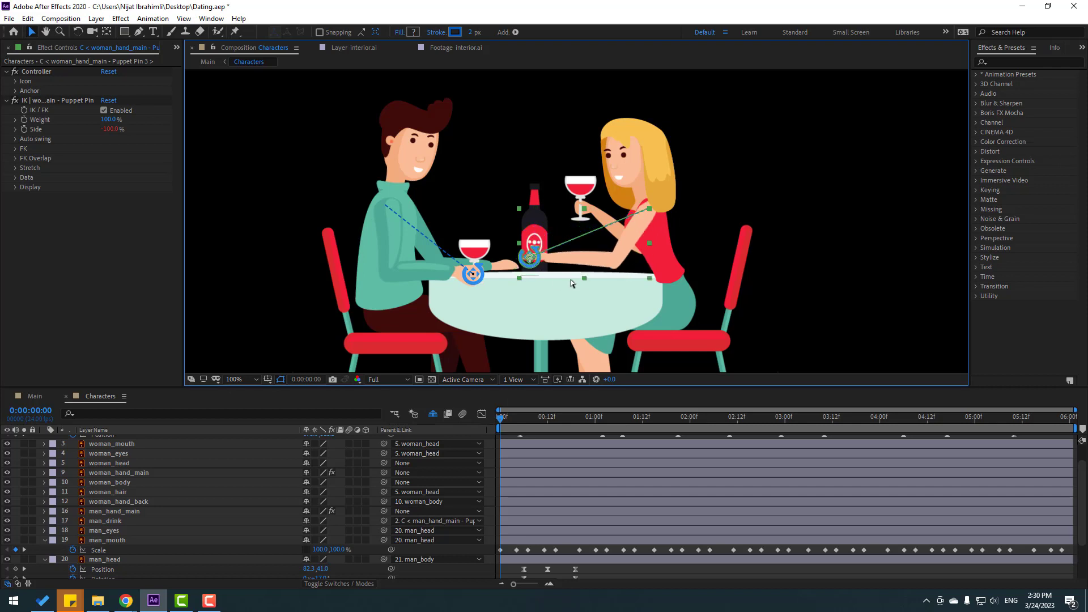
Step: Show woman_body's Rotation property and tilt her body slightly
{"action": "left_click", "coordinate": [677, 262]}
{"action": "key", "text": "r"}
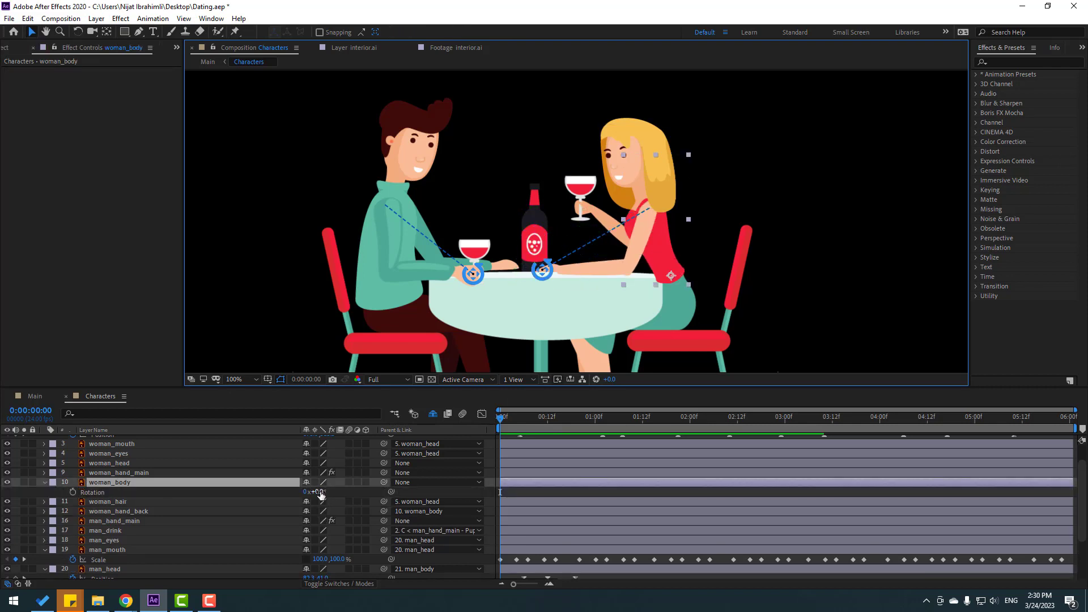
{"action": "mouse_move", "coordinate": [317, 492]}
{"action": "left_mouse_down"}
{"action": "mouse_move", "coordinate": [327, 492]}
{"action": "mouse_move", "coordinate": [314, 492]}
{"action": "left_mouse_up"}
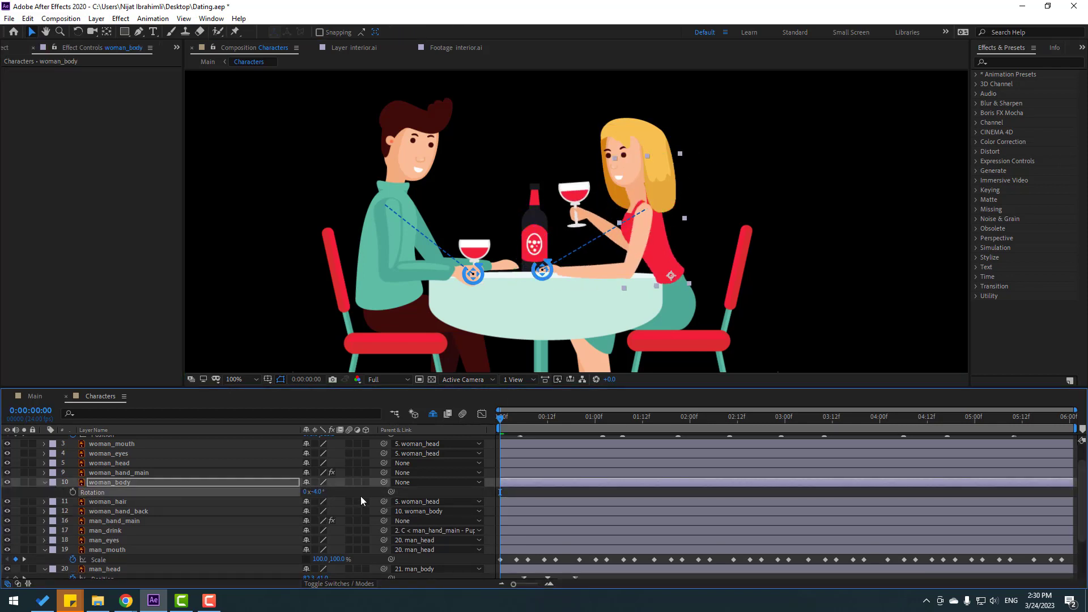
{"action": "scroll", "coordinate": [101, 499], "scroll_direction": "up", "scroll_amount": 1}
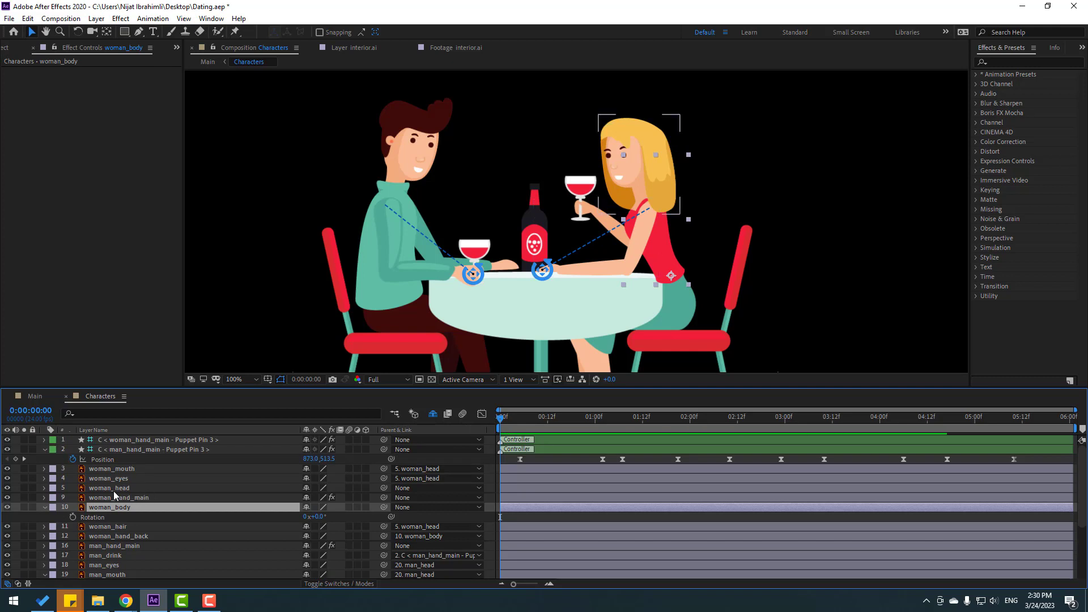
Step: Parent woman_head to woman_body and test it by tilting the body's rotation
{"action": "left_click", "coordinate": [170, 490]}
{"action": "left_click_drag", "start_coordinate": [229, 494], "coordinate": [227, 507]}
{"action": "mouse_move", "coordinate": [317, 517]}
{"action": "left_mouse_down"}
{"action": "mouse_move", "coordinate": [327, 517]}
{"action": "mouse_move", "coordinate": [317, 520]}
{"action": "left_mouse_up"}
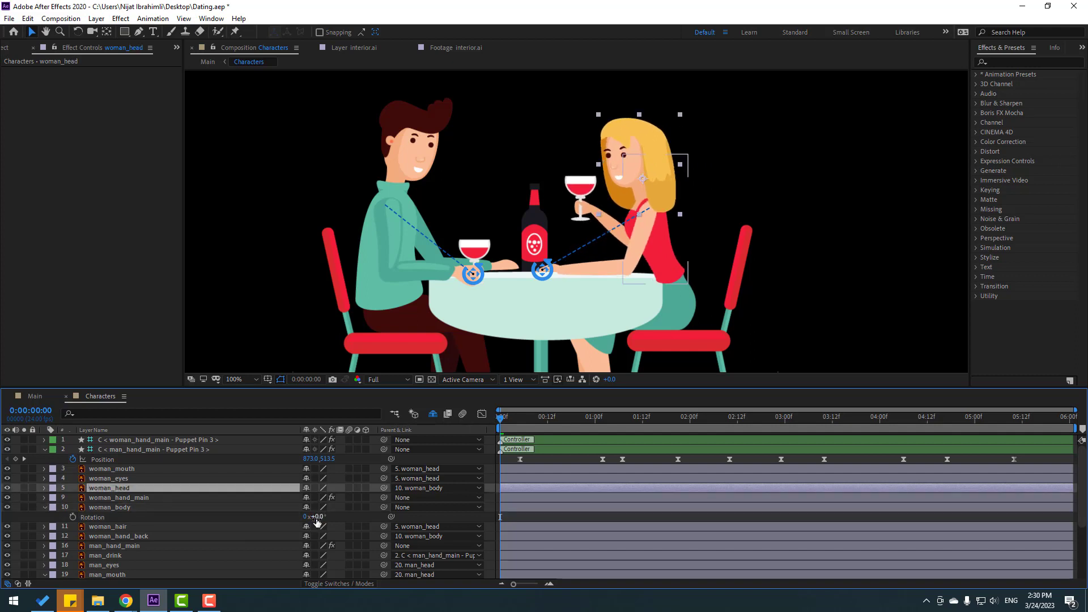
{"action": "left_click", "coordinate": [812, 175]}
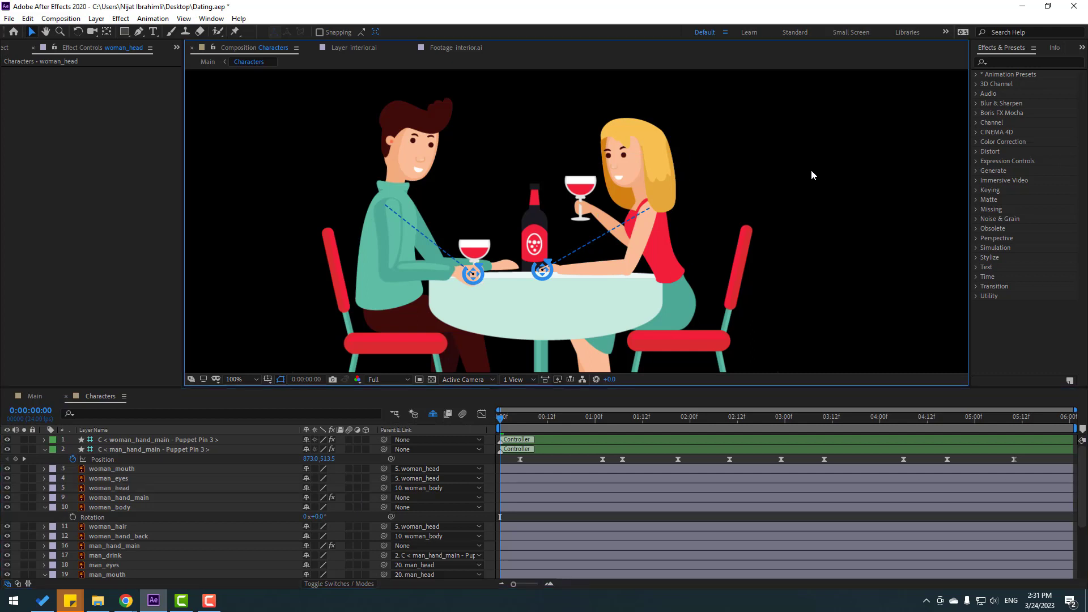